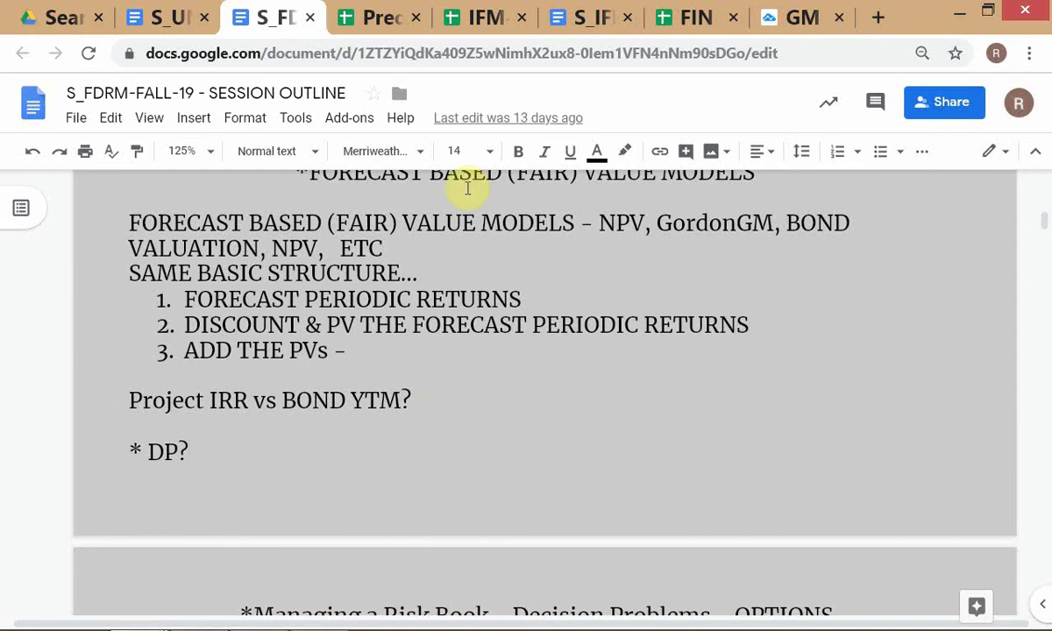
Step: Open the S_IFM-WINTER-19 session outline and place the cursor after the "BOND YTM vs PROJECT IRR" line at its end
left_click(601, 19)
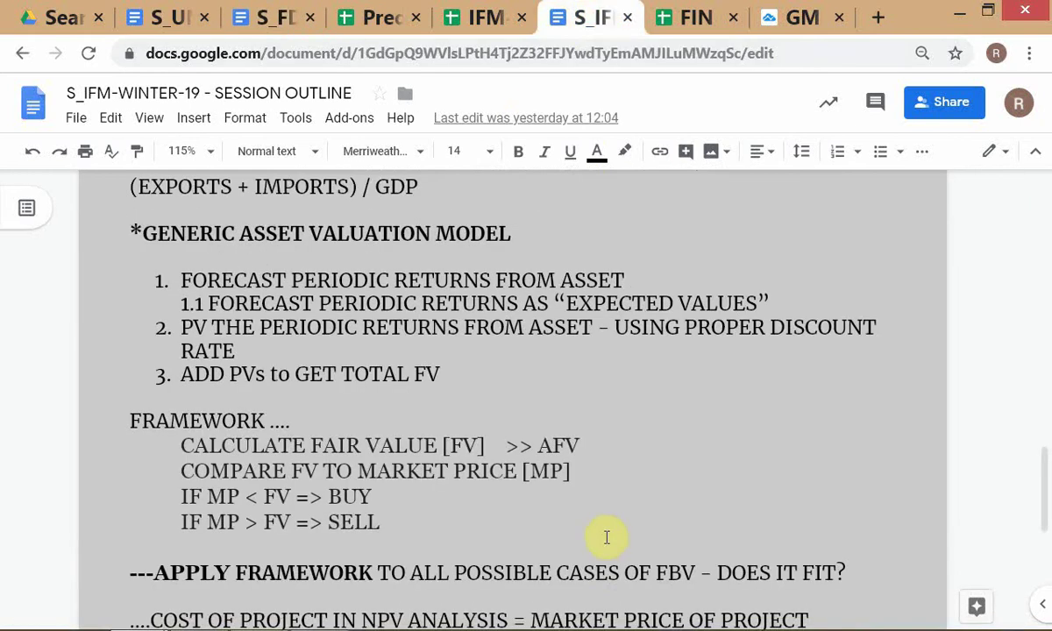
scroll(605, 537, "down", 5)
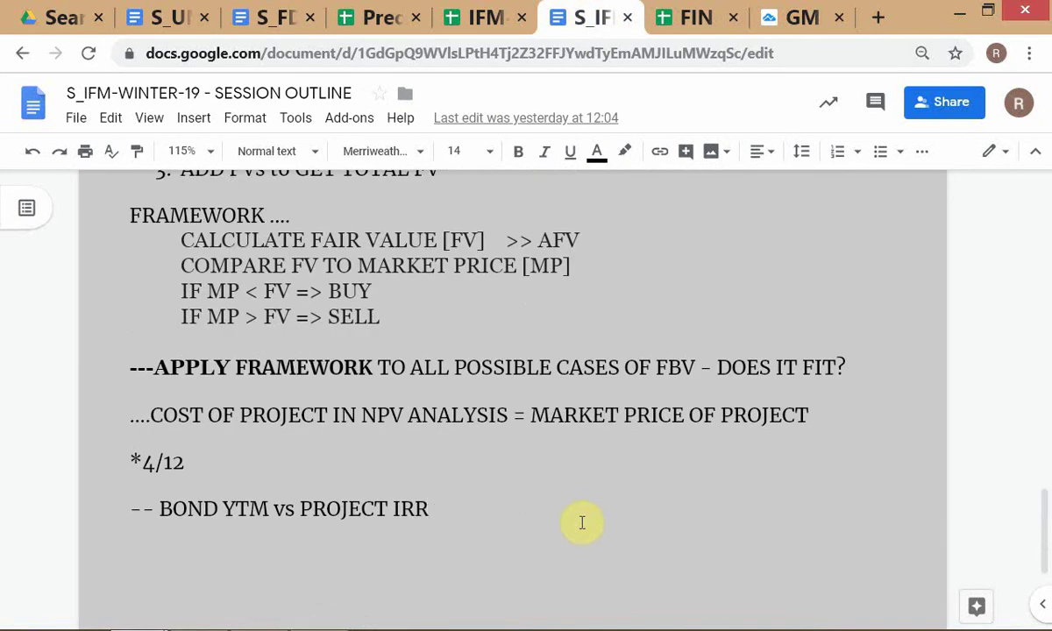
left_click(184, 563)
left_click(442, 514)
Step: Check the Fair Value Models topic in the Predictive MODELS spreadsheet and bring up the IFM-WINTER-'19 planned session coverage sheet
left_click(391, 31)
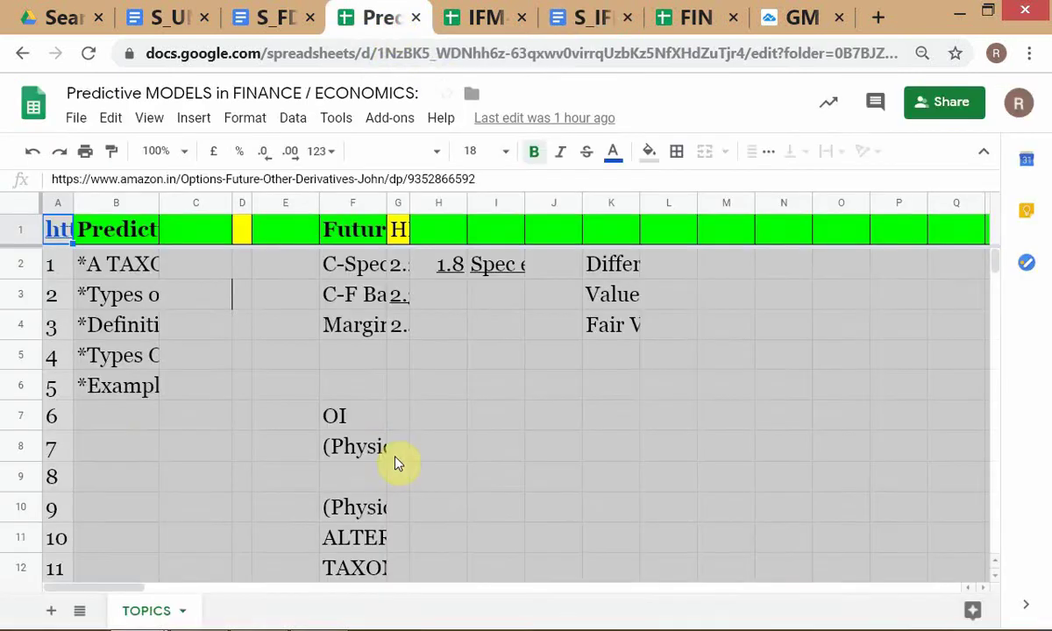
left_click(596, 330)
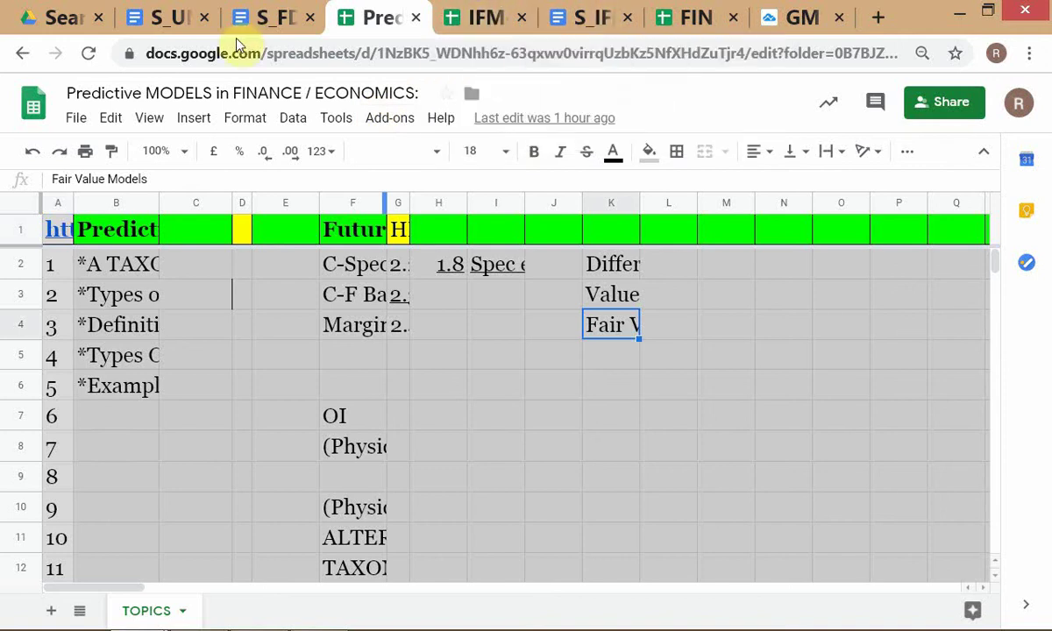
left_click(486, 24)
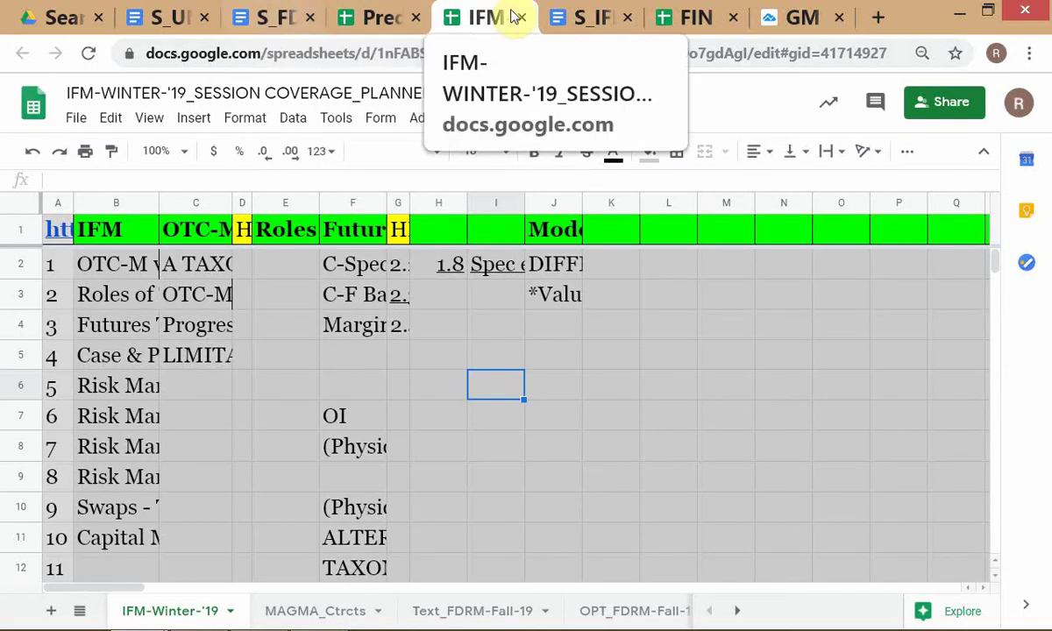
Step: Open the S_FUTURES document from the NOTES folder in Google Drive
key("alt+Tab")
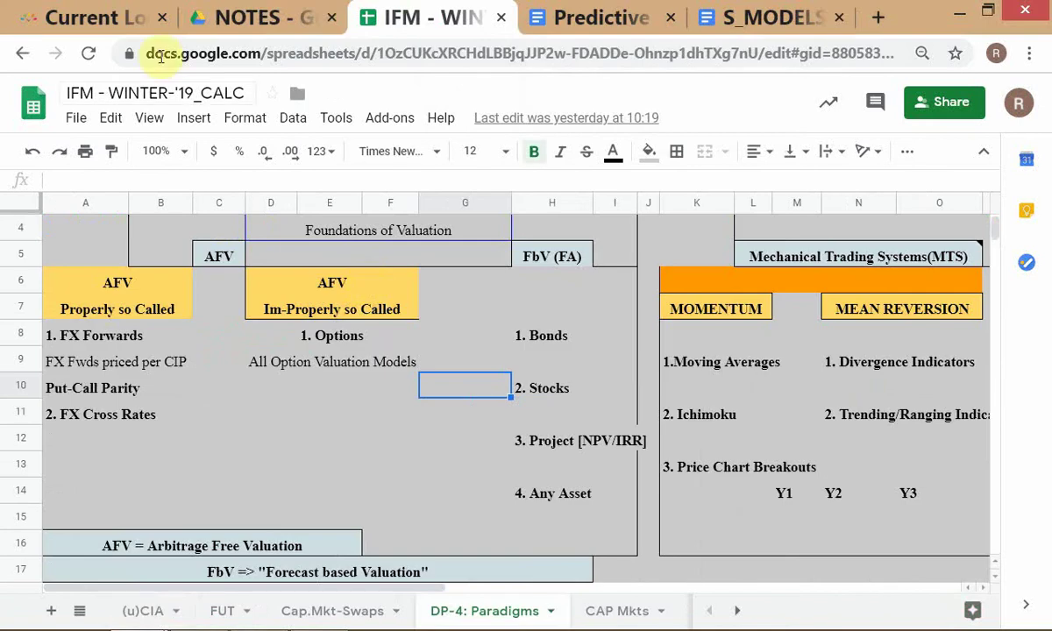
left_click(219, 20)
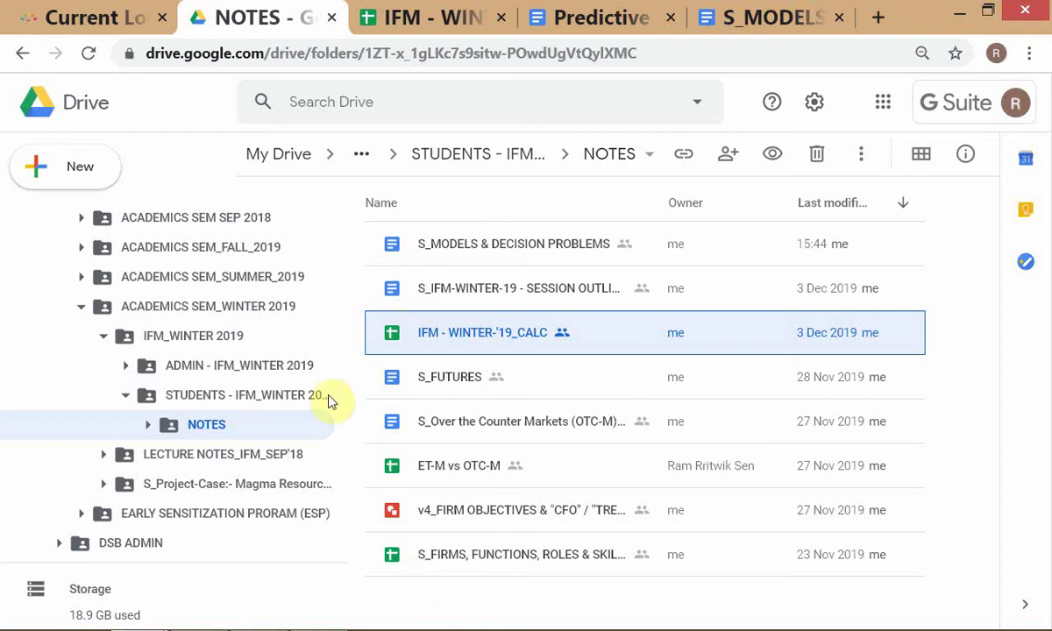
left_click(480, 387)
double_click(480, 388)
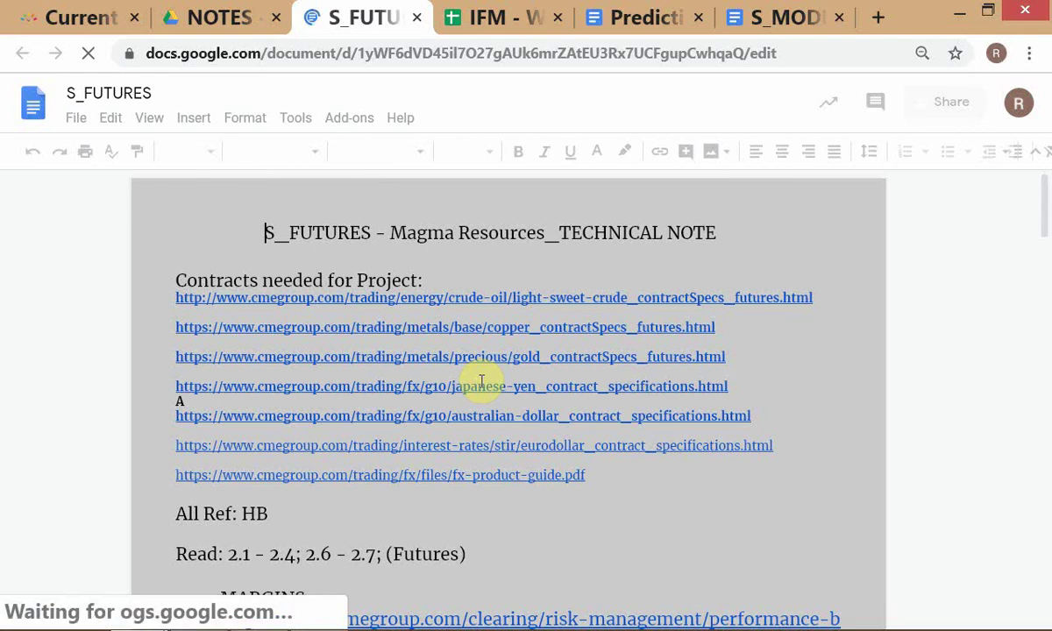
Step: Delete the stray "A" between the japanese-yen and australian-dollar contract links in S_FUTURES
left_click(207, 406)
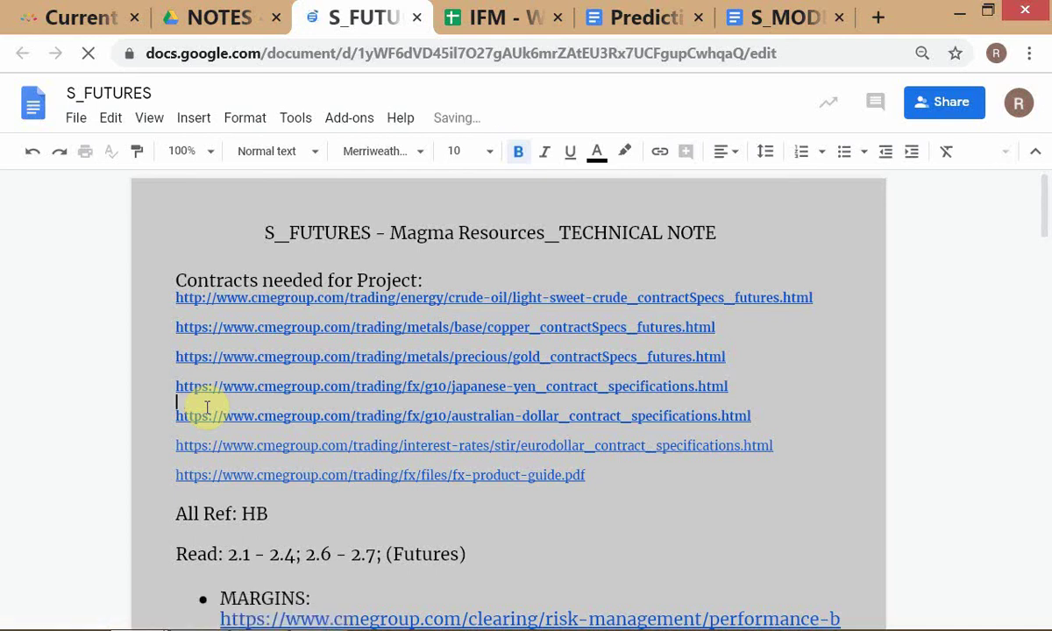
key("BackSpace")
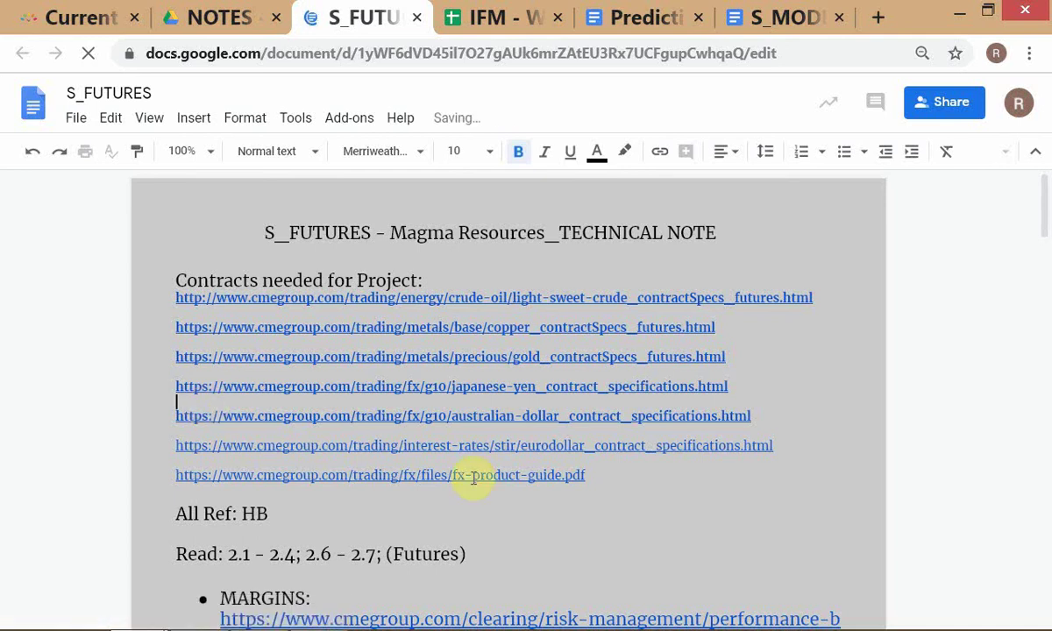
left_click(605, 522)
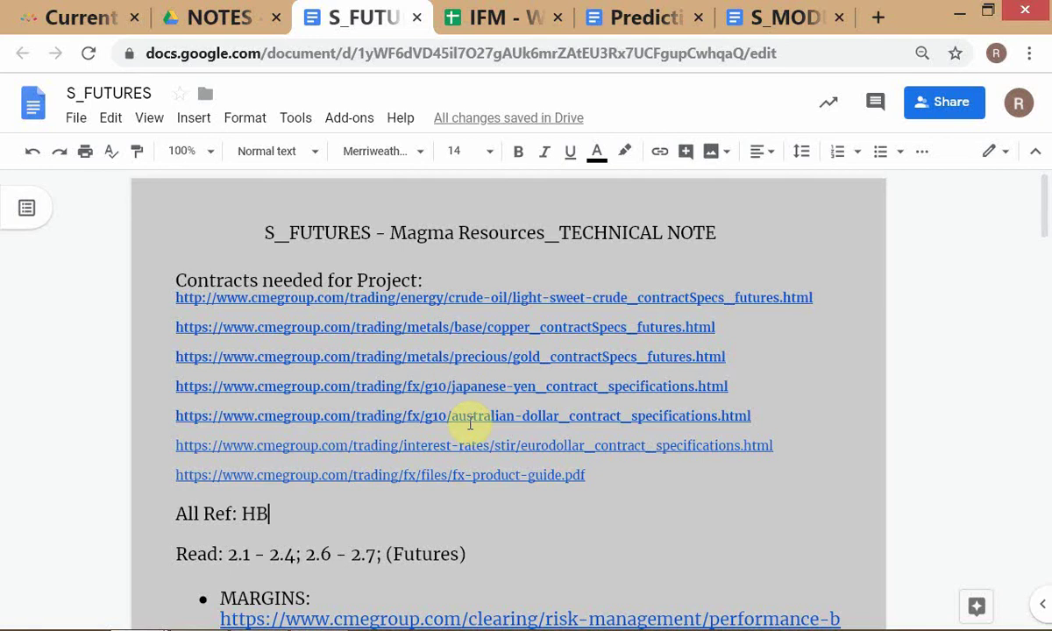
Step: Switch to the Interactive Brokers trading platform to view the futures quotes and return to the S_FUTURES document
key("alt+Tab")
key("alt+Tab")
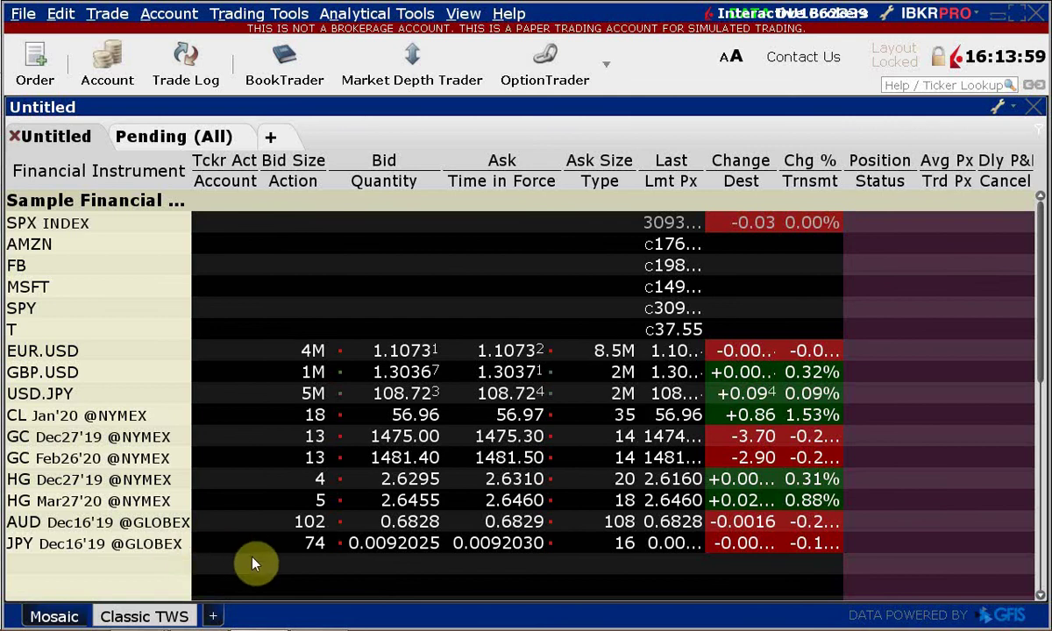
key("alt+Tab")
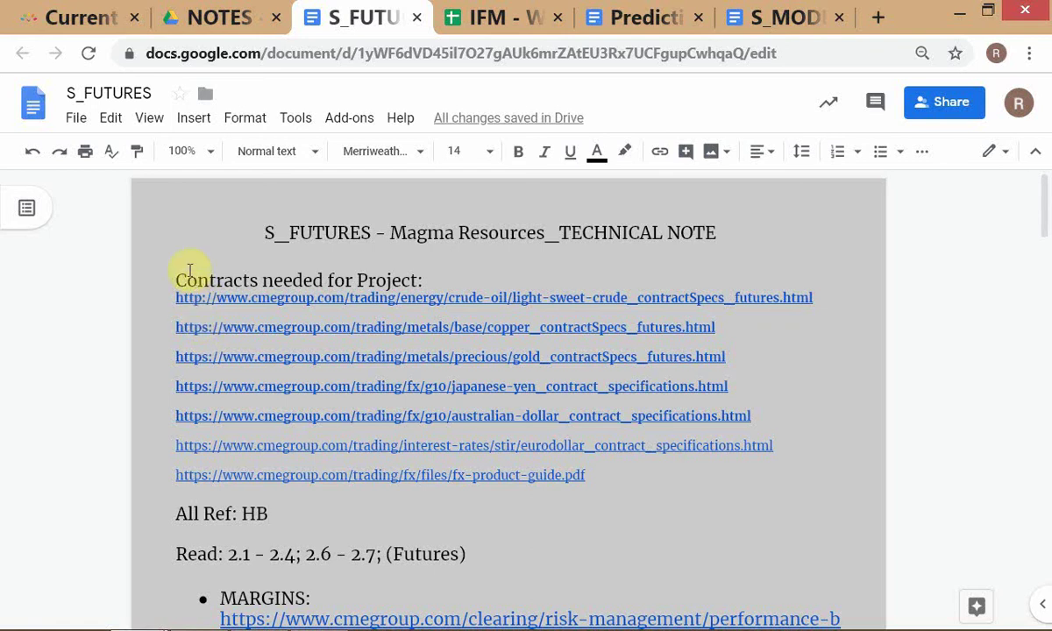
Step: Set the zoom level of the S_FUTURES document to 115%
scroll(229, 366, "down", 2)
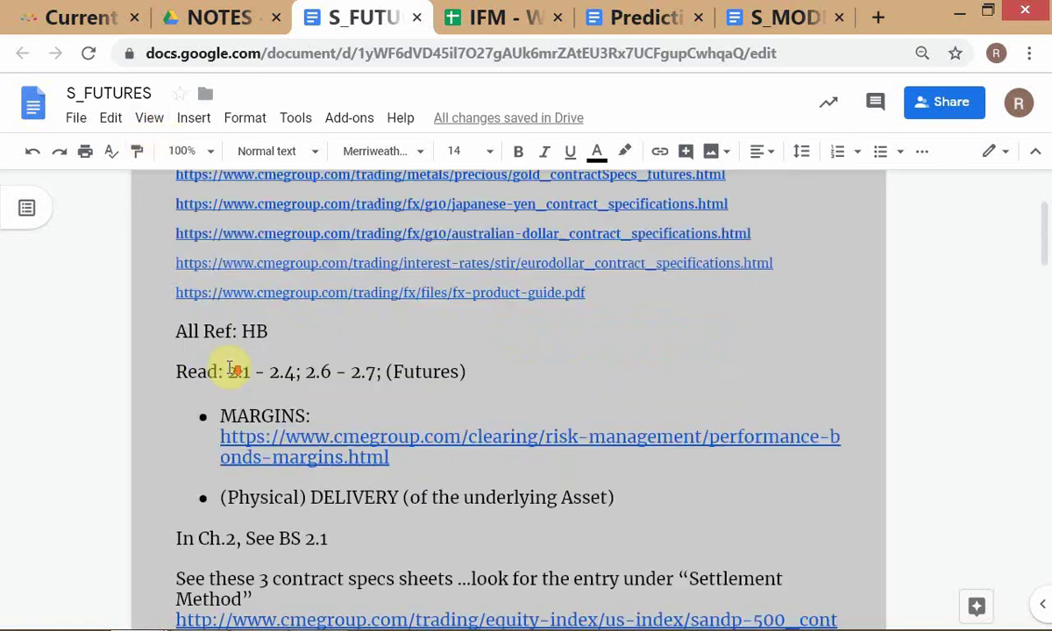
left_click(199, 151)
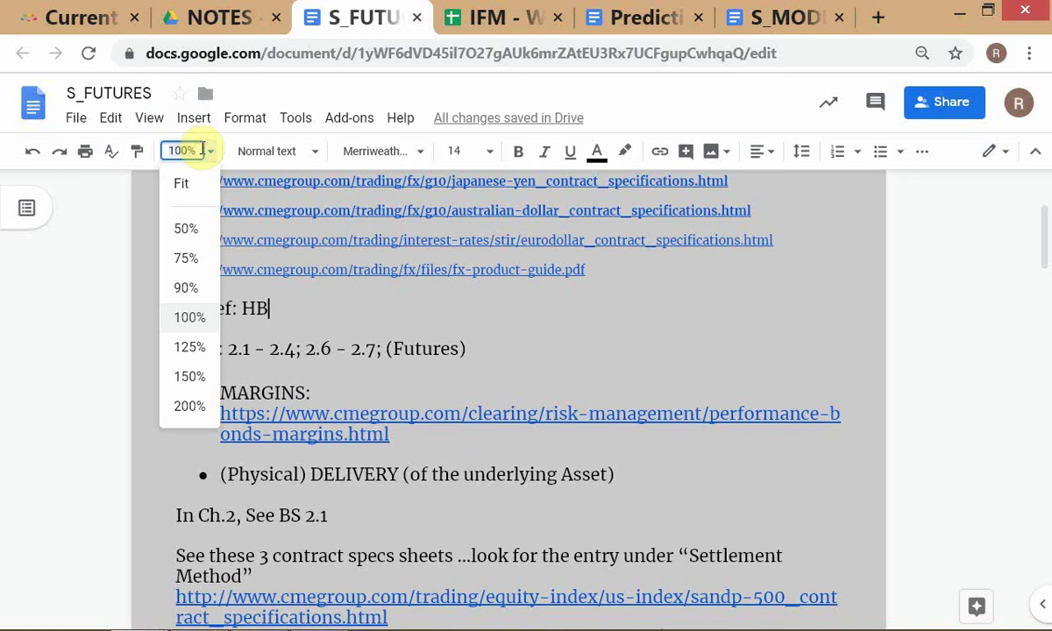
type("115")
key("Return")
Step: Read through the S_FUTURES notes on physical delivery, position and notice days, open interest and basis
scroll(324, 357, "down", 4)
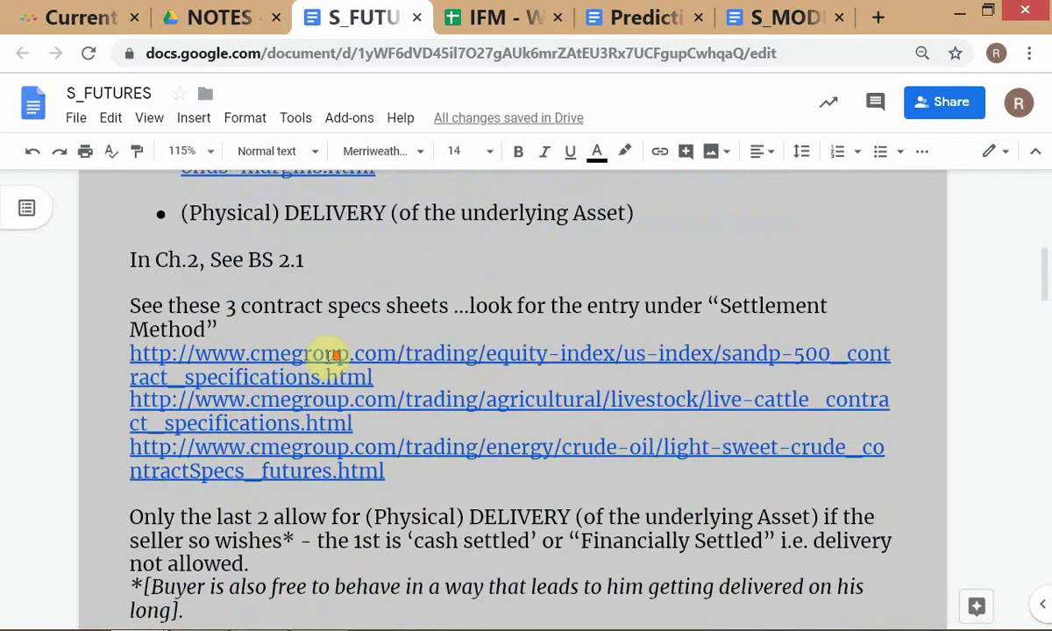
scroll(333, 355, "down", 10)
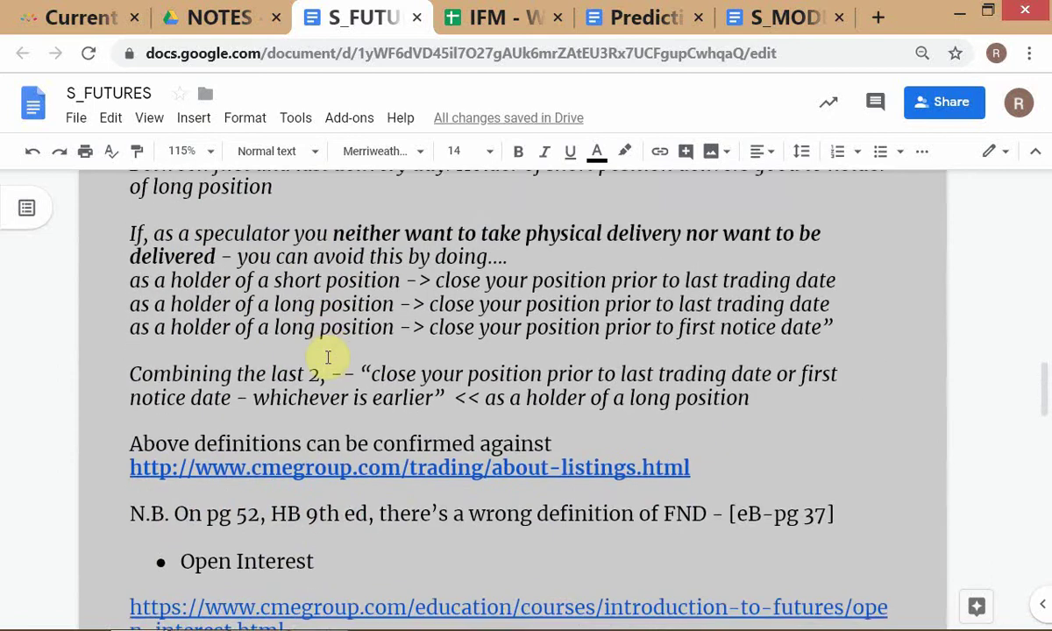
scroll(327, 356, "down", 7)
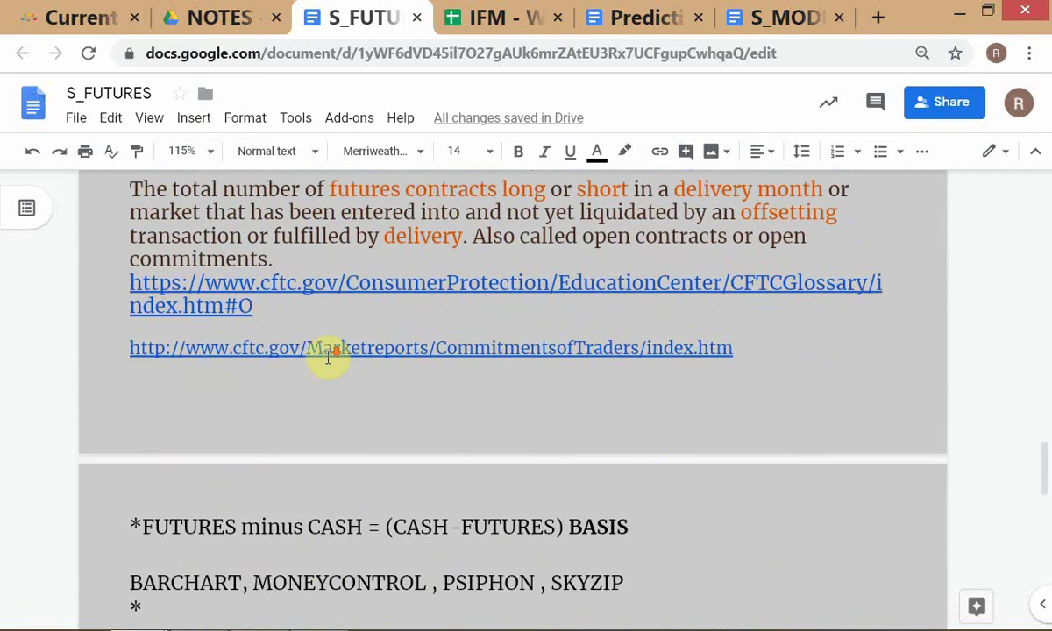
scroll(328, 356, "down", 4)
scroll(327, 357, "up", 2)
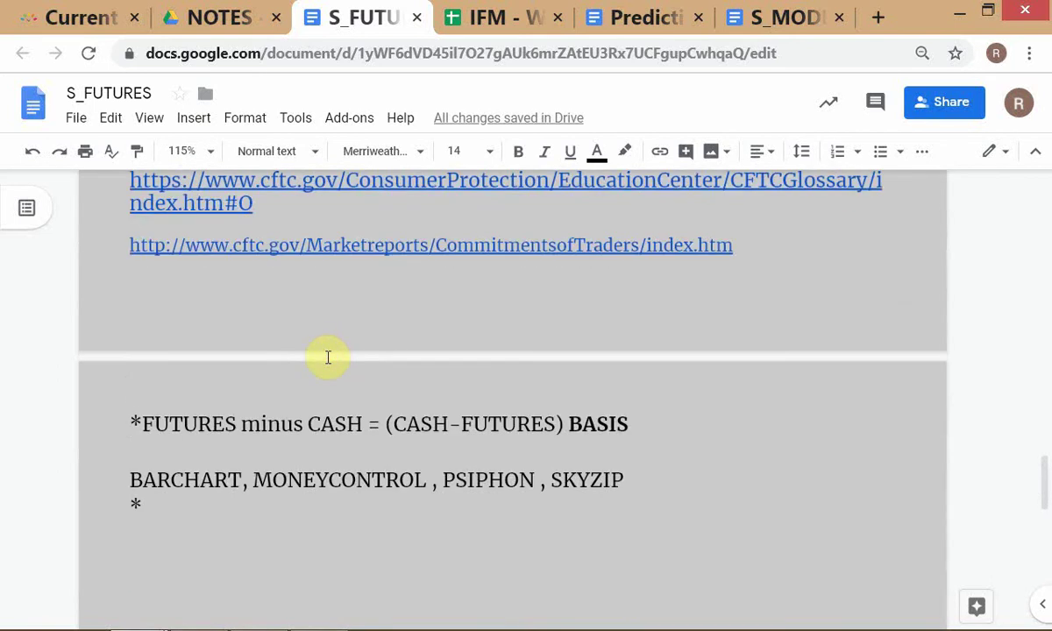
scroll(328, 357, "up", 2)
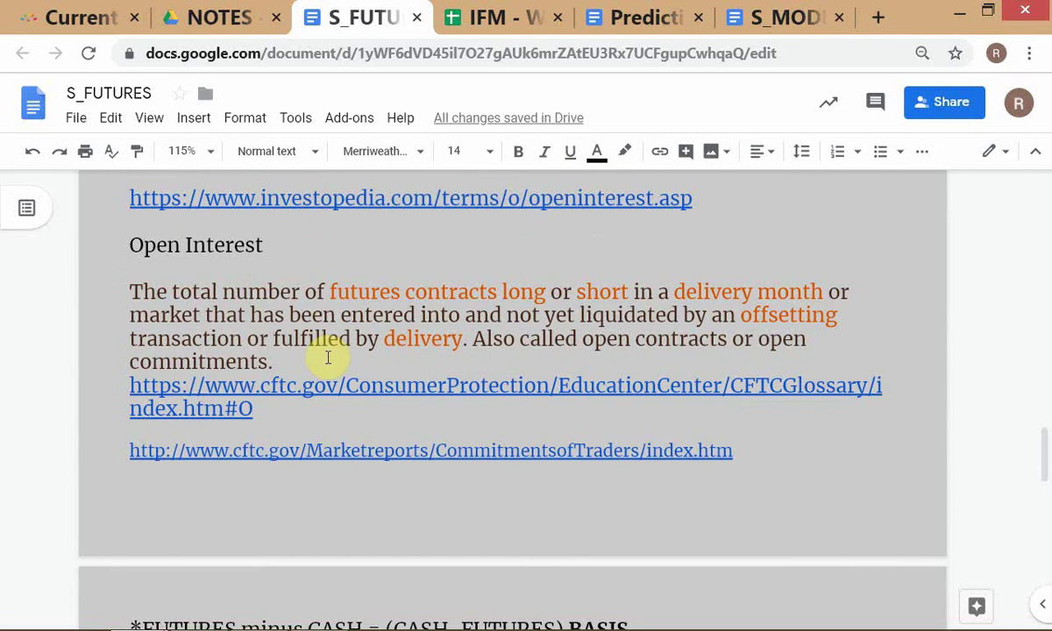
scroll(328, 357, "up", 8)
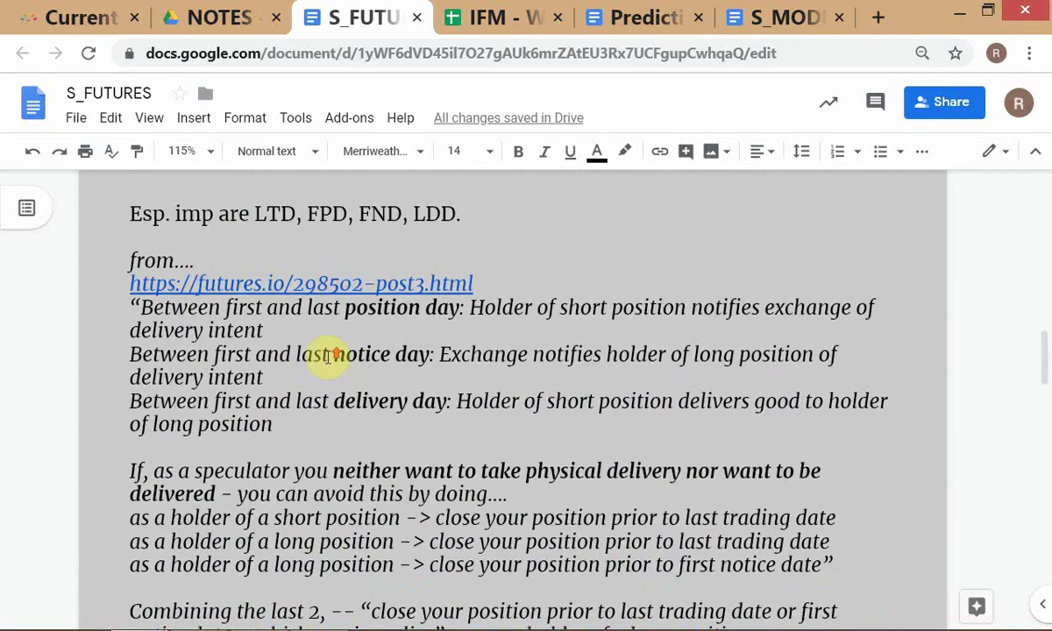
Step: Review the Futures Trading and Case & Project Discussion topics in the IFM-WINTER-'19 planned session coverage sheet and close that sheet
key("alt+Tab")
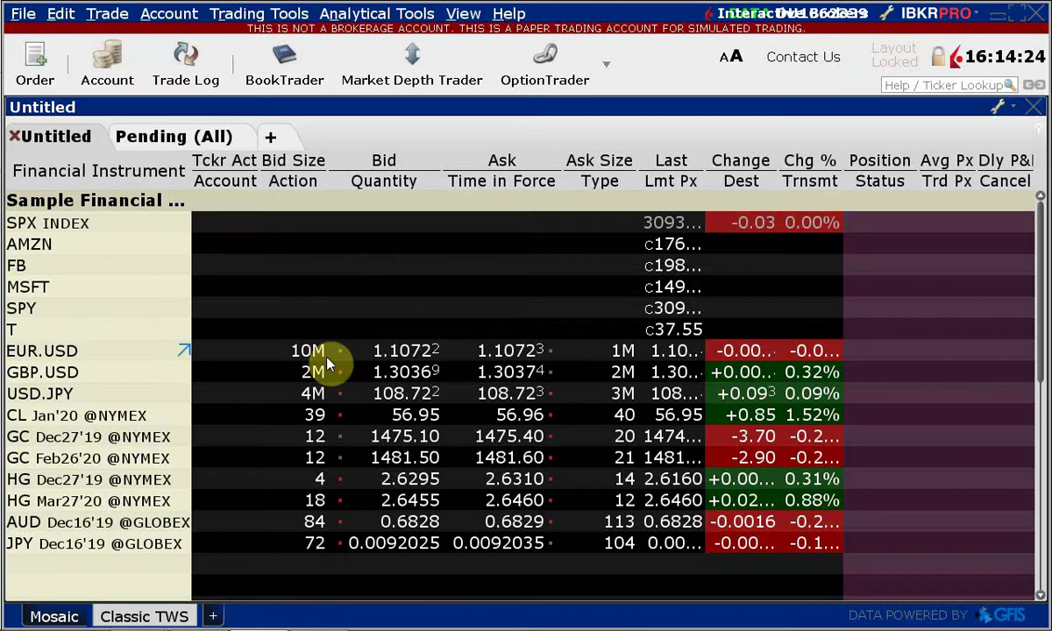
key("alt+Tab")
key("alt+Tab")
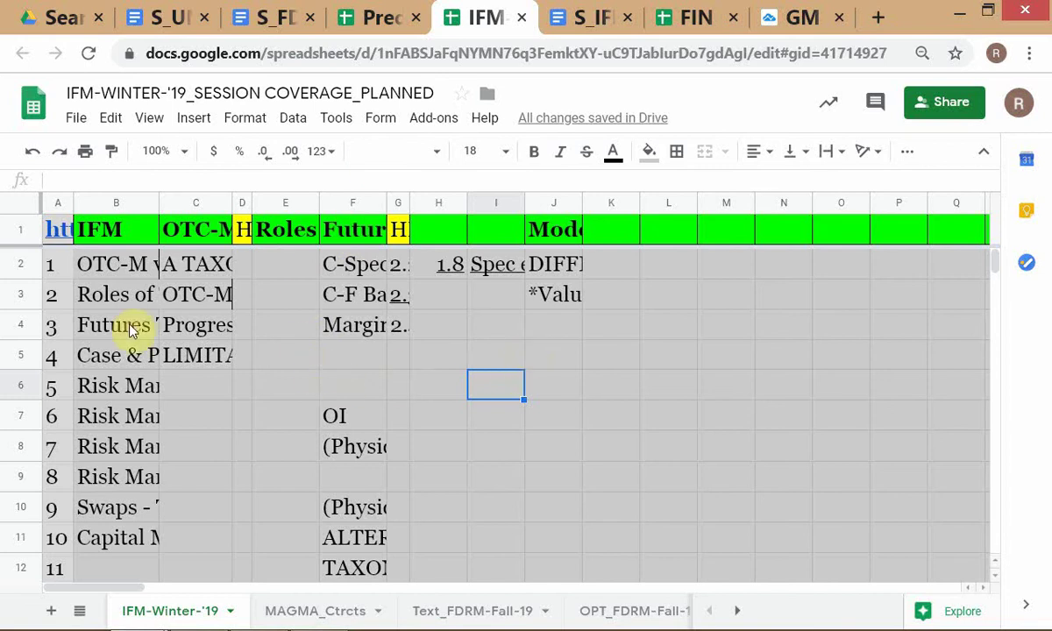
left_click(438, 324)
left_click(101, 335)
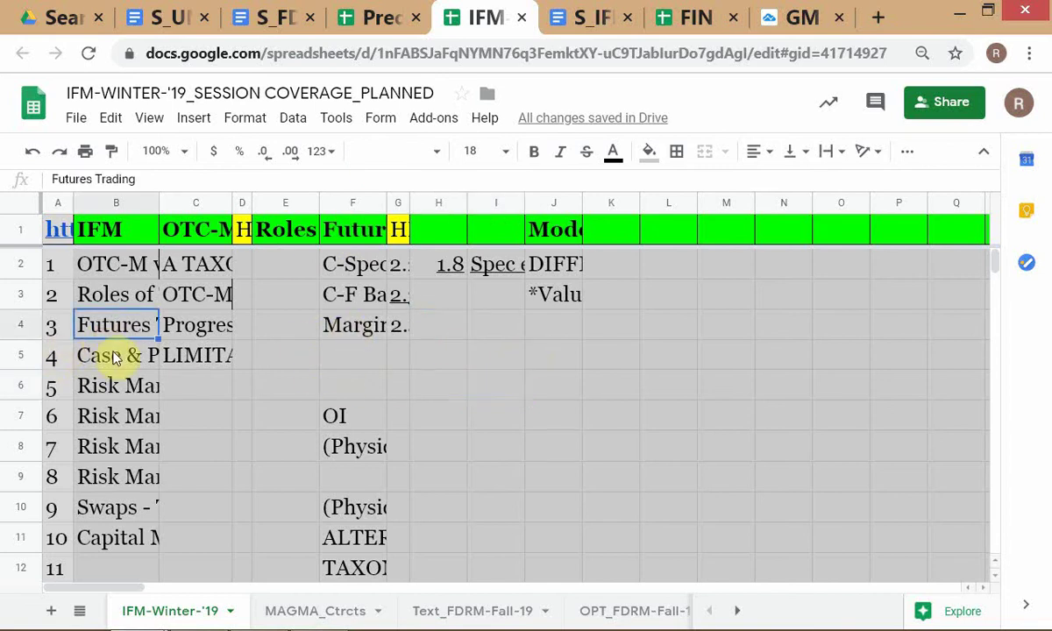
left_click(115, 356)
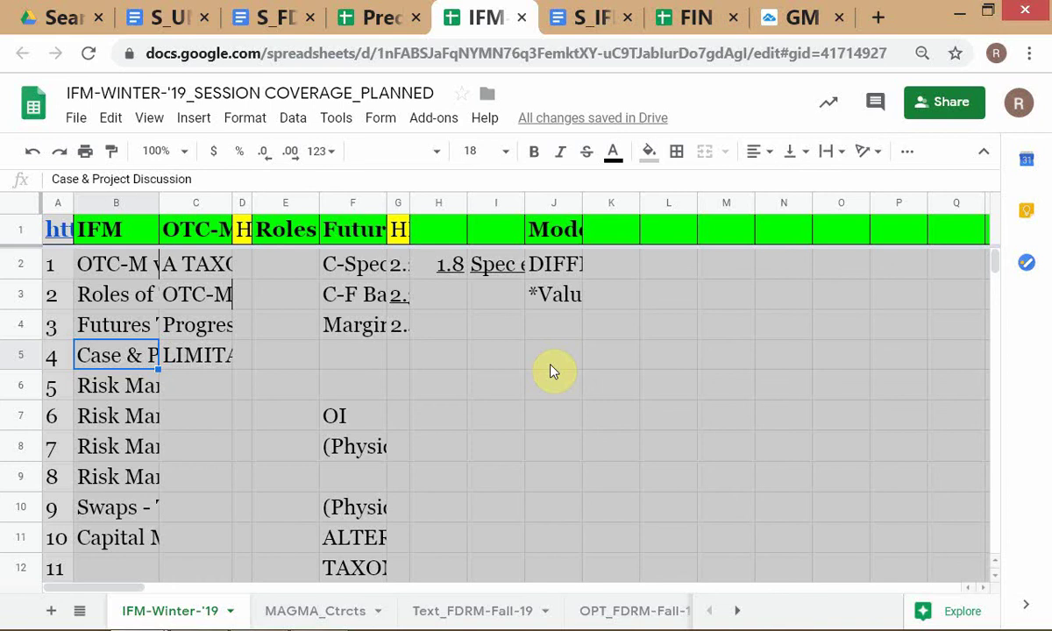
key("ctrl+w")
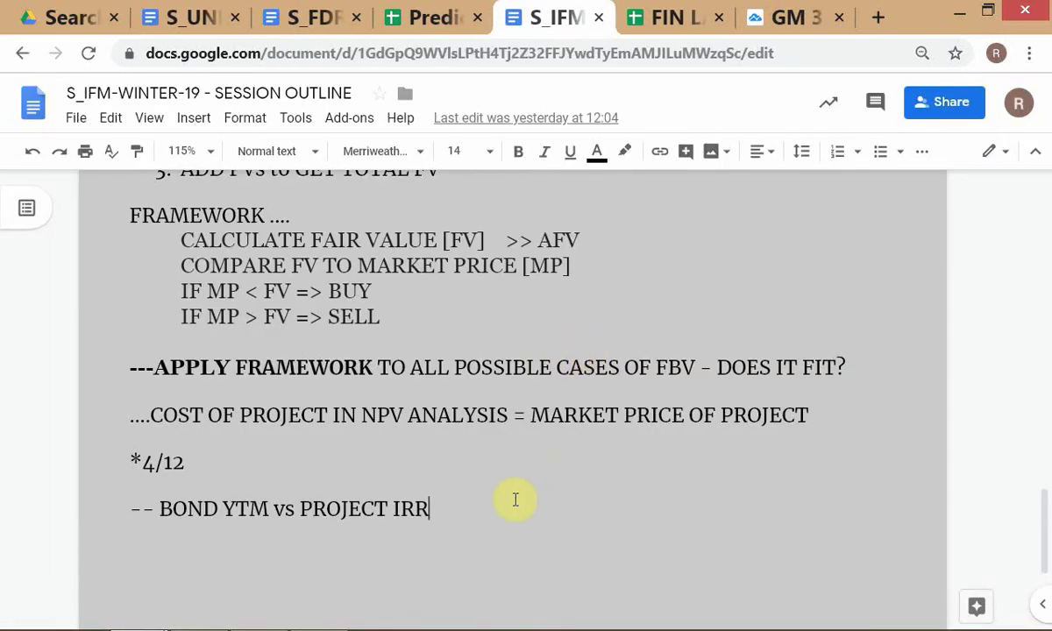
Step: Add the line "BOND PRINCIPAL = PROJECT SALVAGE VALUE" directly under "BOND YTM vs PROJECT IRR" in the session outline
key("Return")
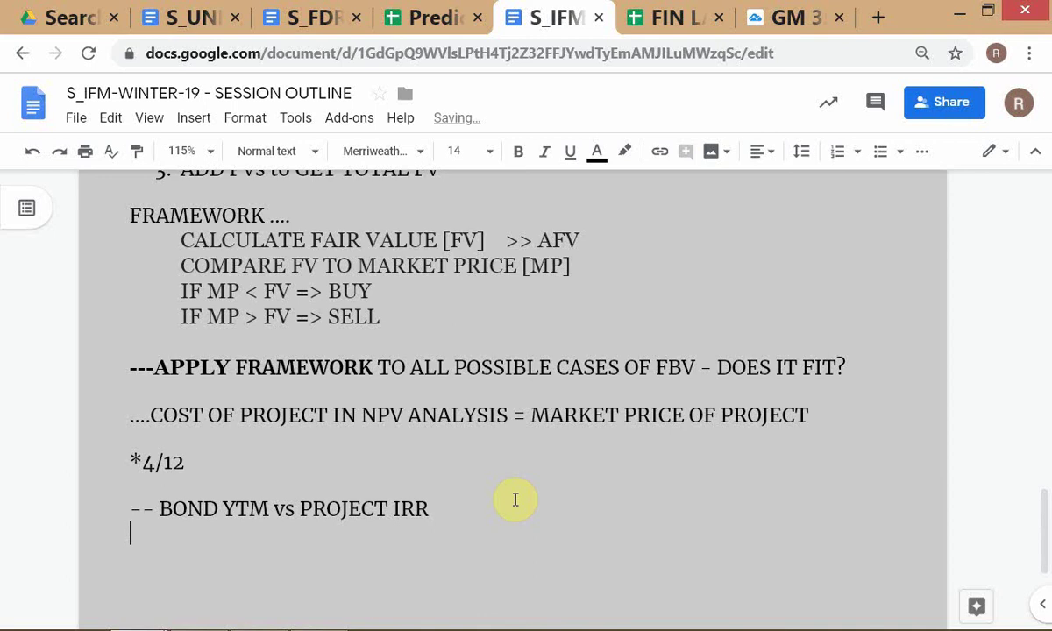
key("BackSpace")
key("Return")
type("BOND ")
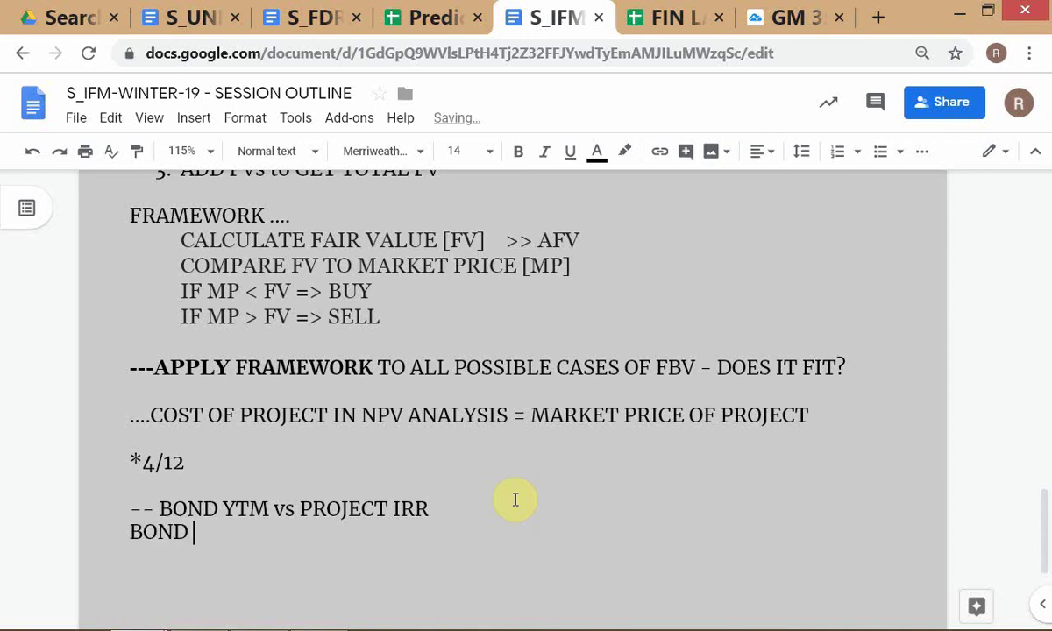
type("PRINCIPAL ")
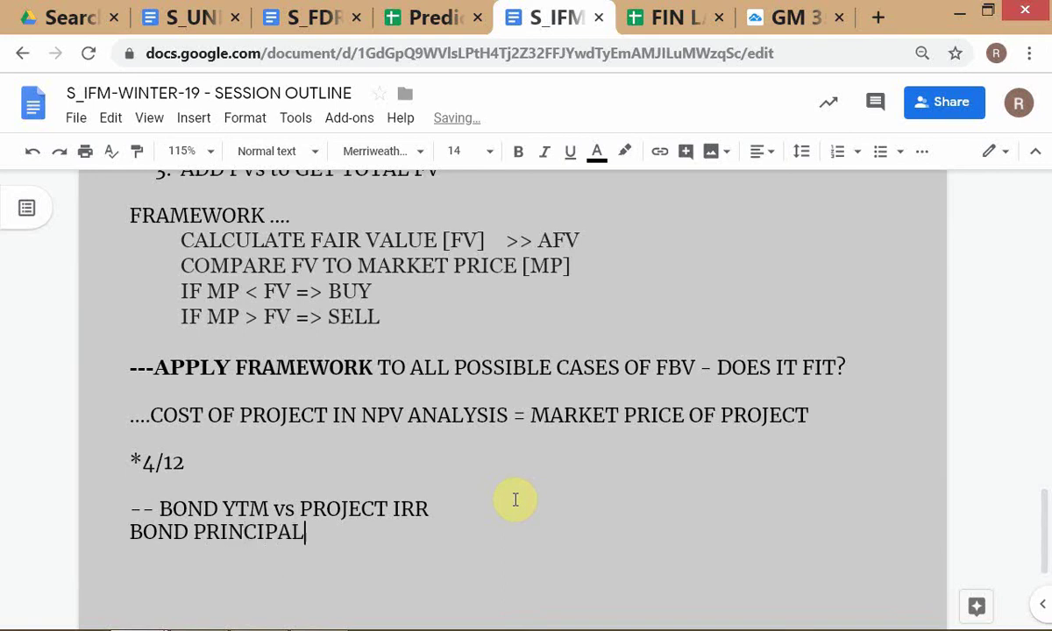
type("= PROJECT ")
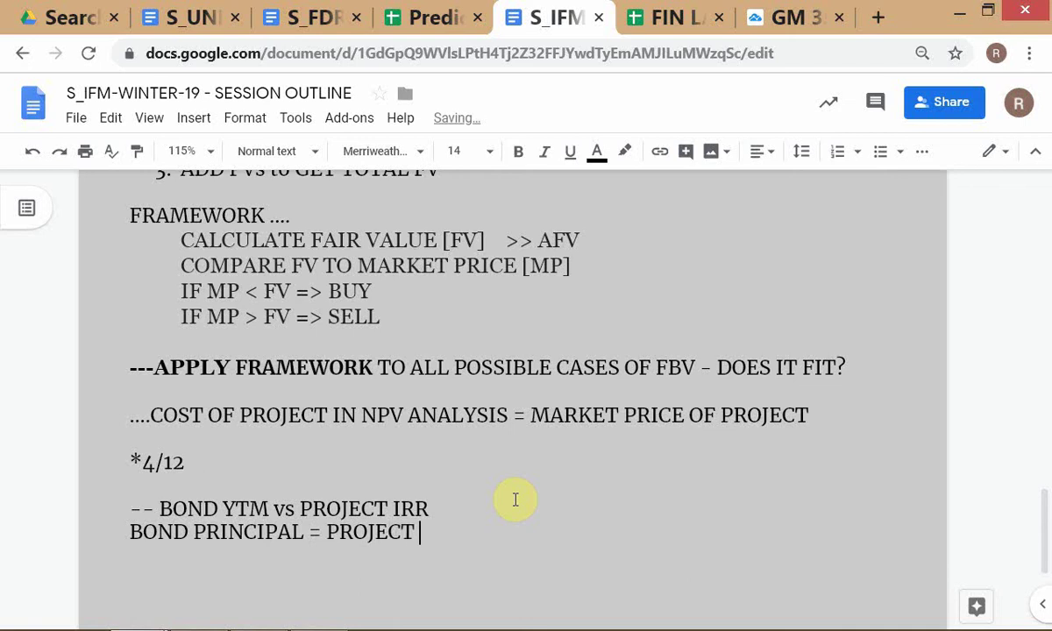
type("SALVA")
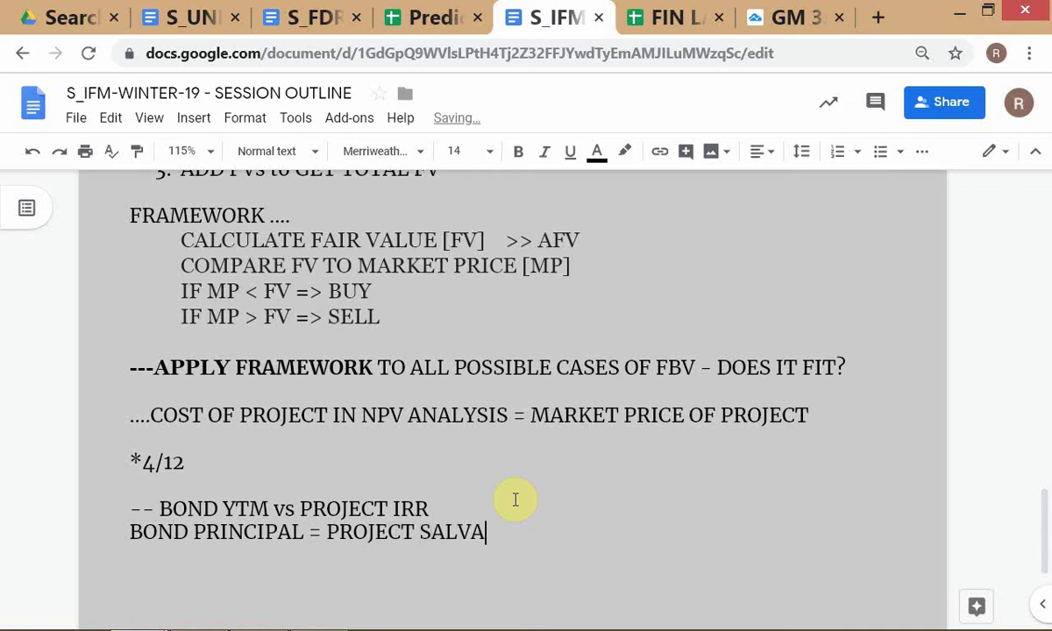
type("GE VALUE")
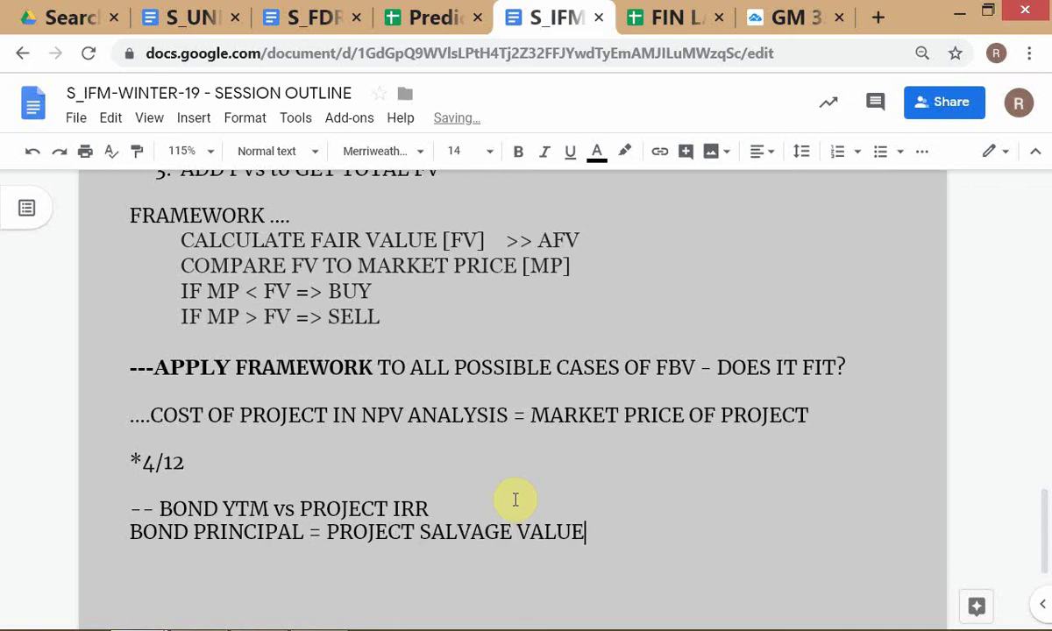
Step: Add a bullet reading "CASE" below the "BOND PRINCIPAL = PROJECT SALVAGE VALUE" line, separated by a blank line
key("Return")
scroll(546, 480, "down", 2)
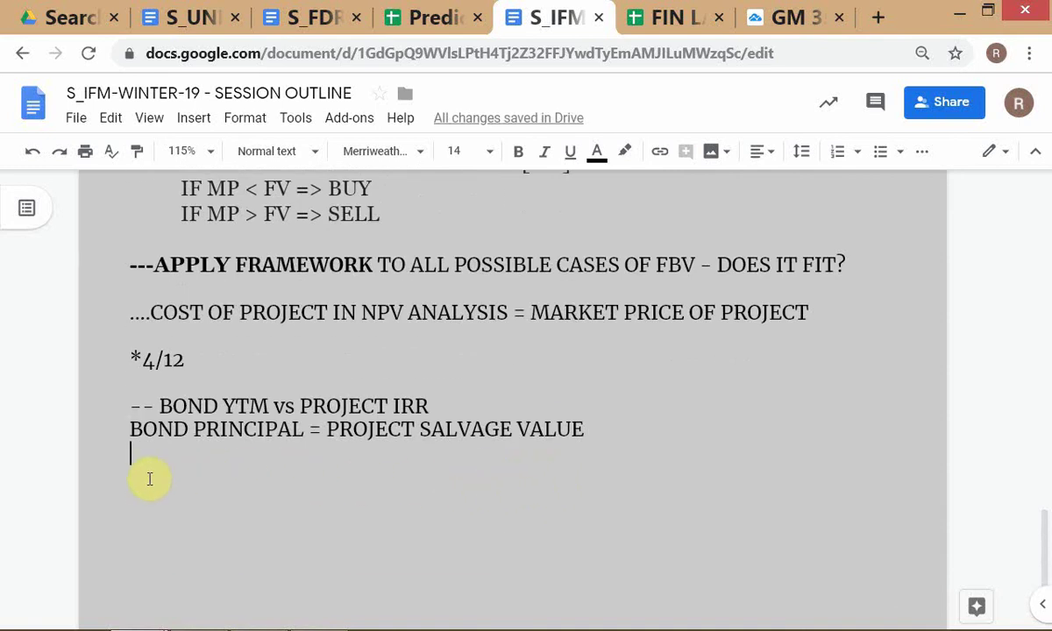
key("Return")
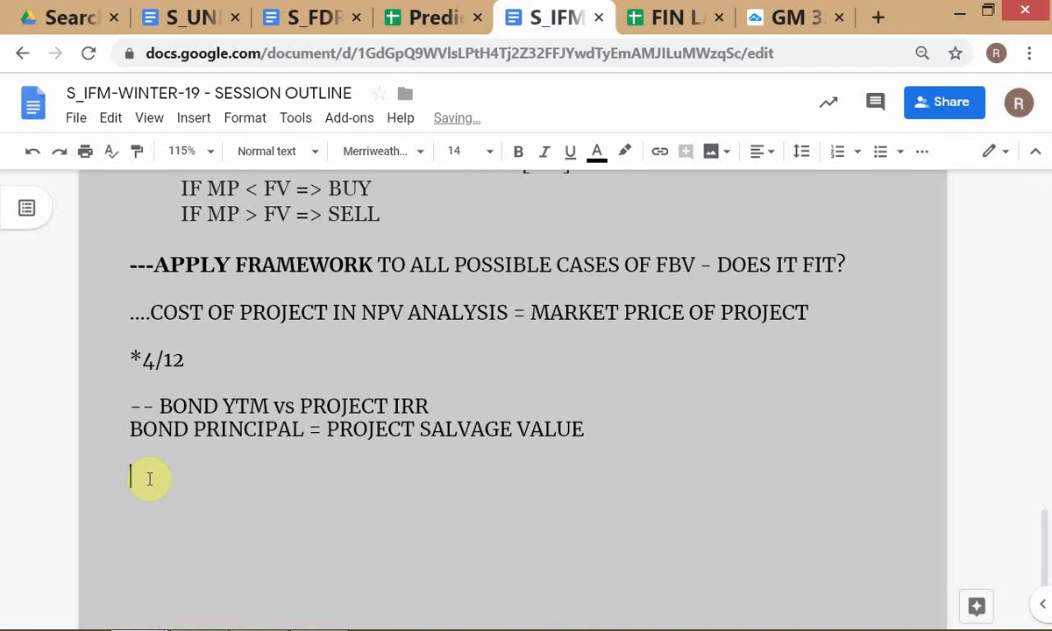
type("* ")
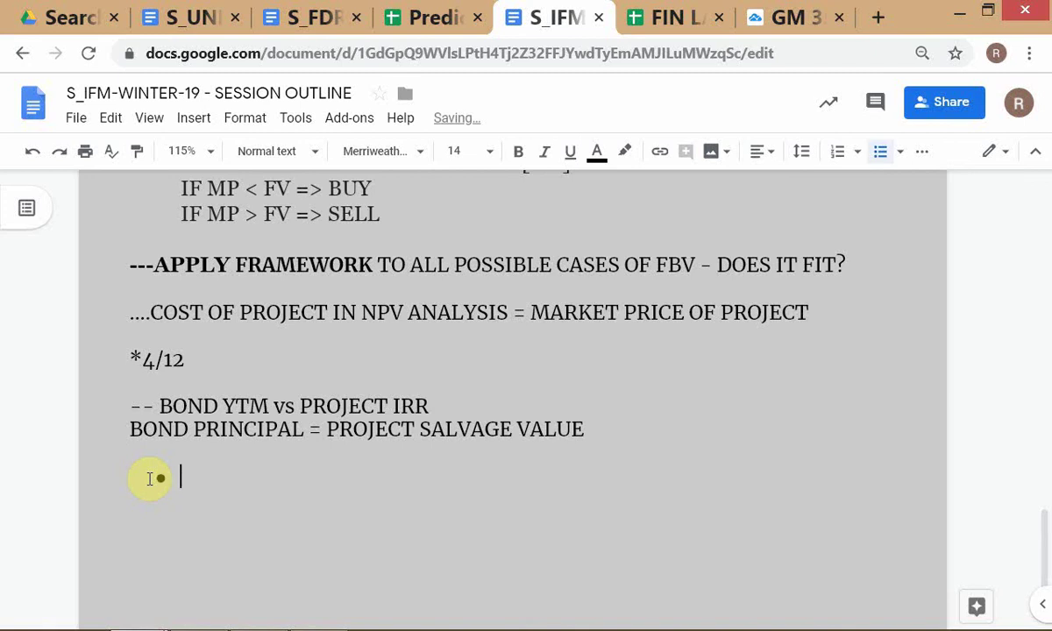
type("CASE")
Step: In the other browser window's Drive, open the S_TREASURY RISK MANAGEMENT spreadsheet from the S_Project-Case Magma Resources folder
key("alt+Tab")
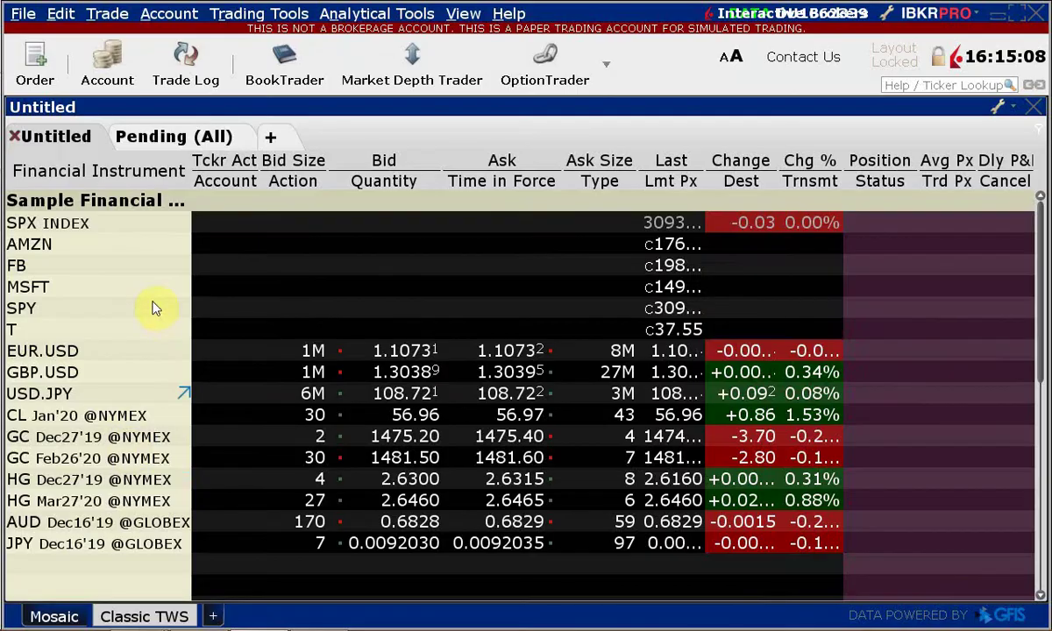
key("alt+Tab")
key("Tab")
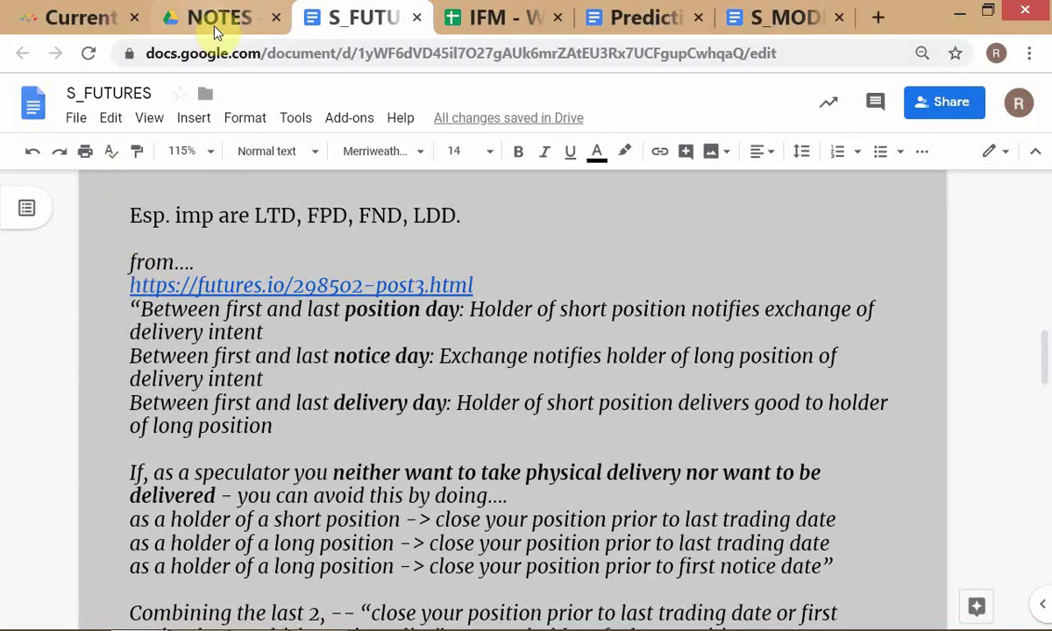
left_click(217, 33)
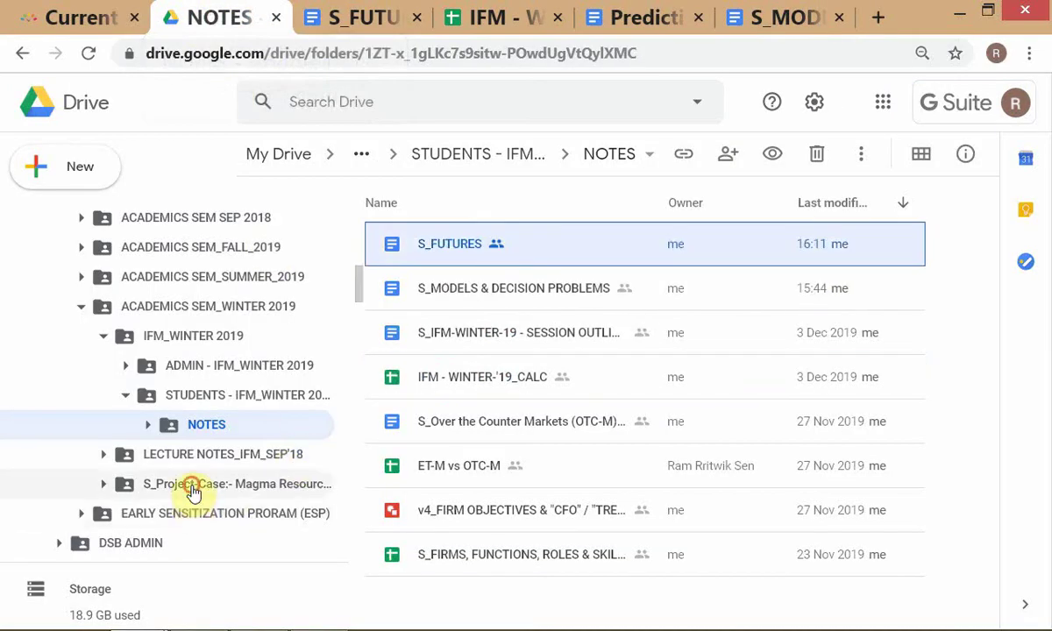
left_click(192, 491)
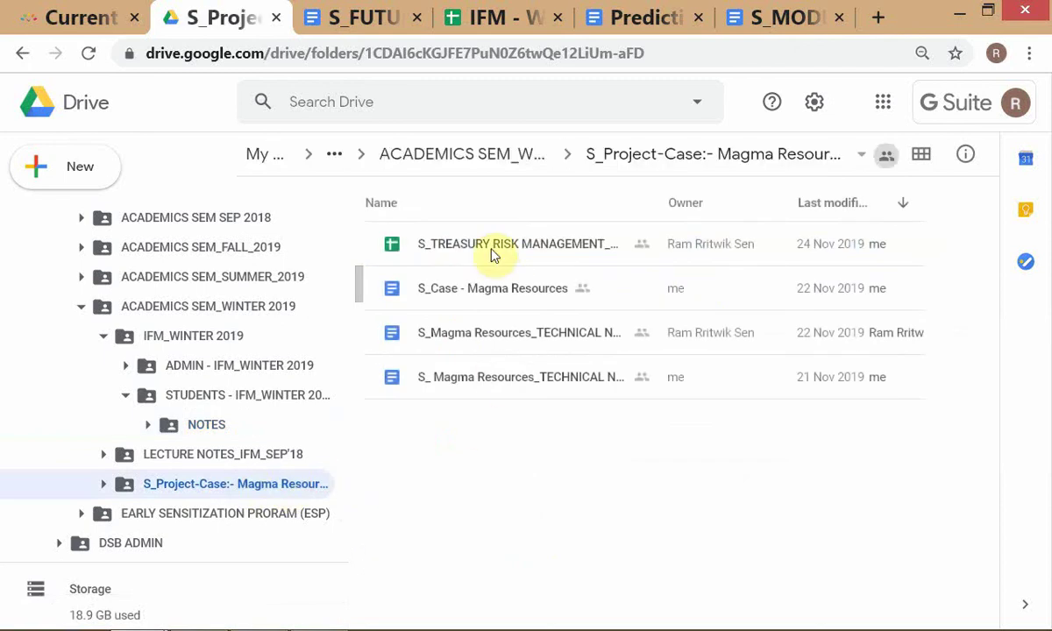
left_click(457, 255)
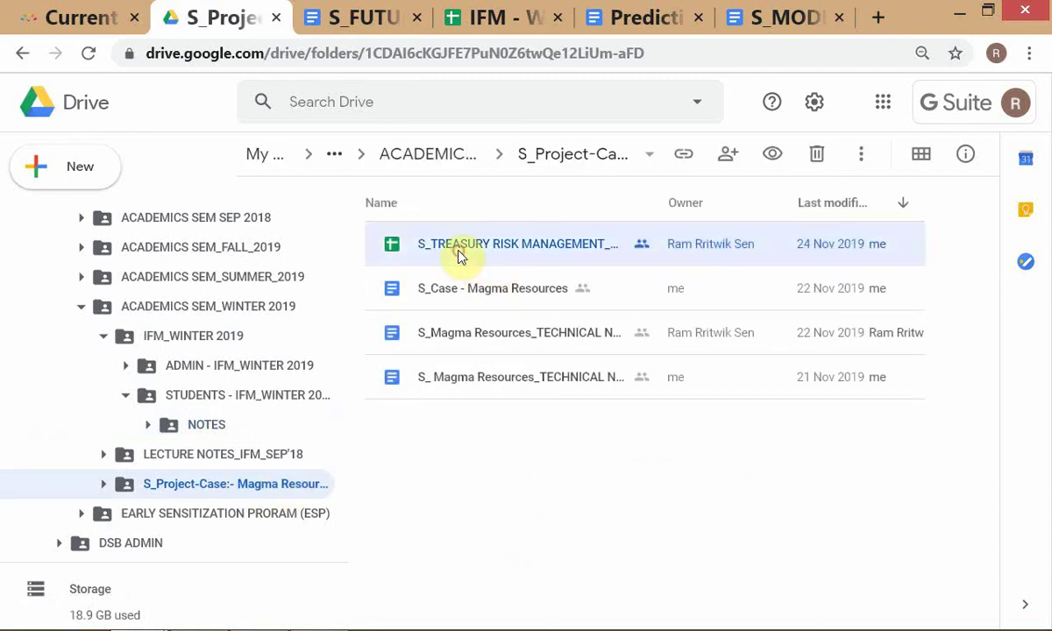
double_click(458, 255)
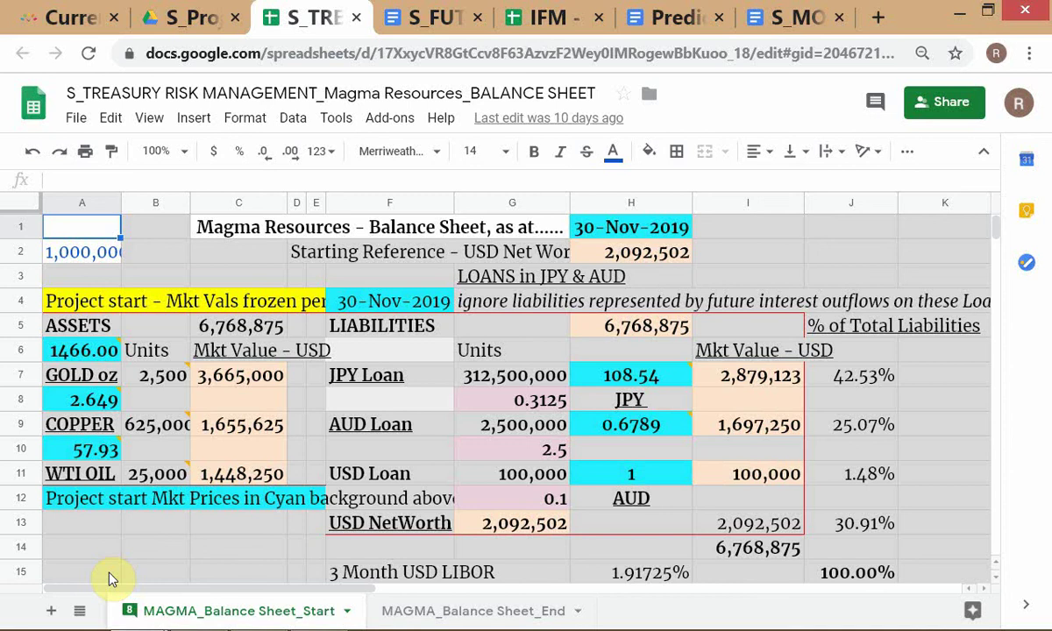
Step: Compare the commodity and currency prices in the Magma Resources starting balance sheet with the live quotes in the Interactive Brokers window
left_click(193, 532)
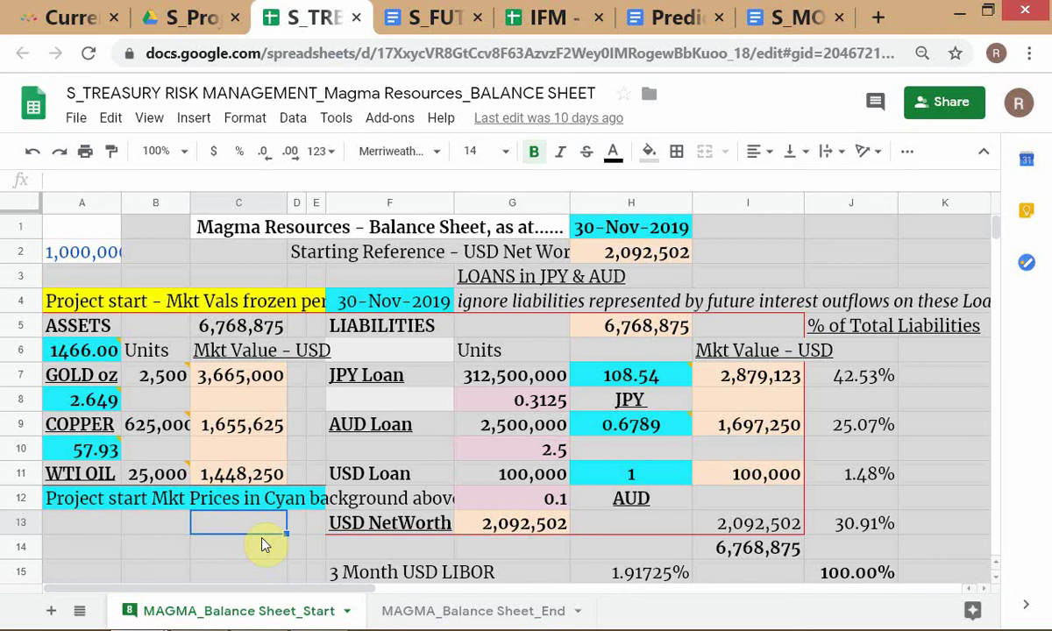
key("alt+Tab")
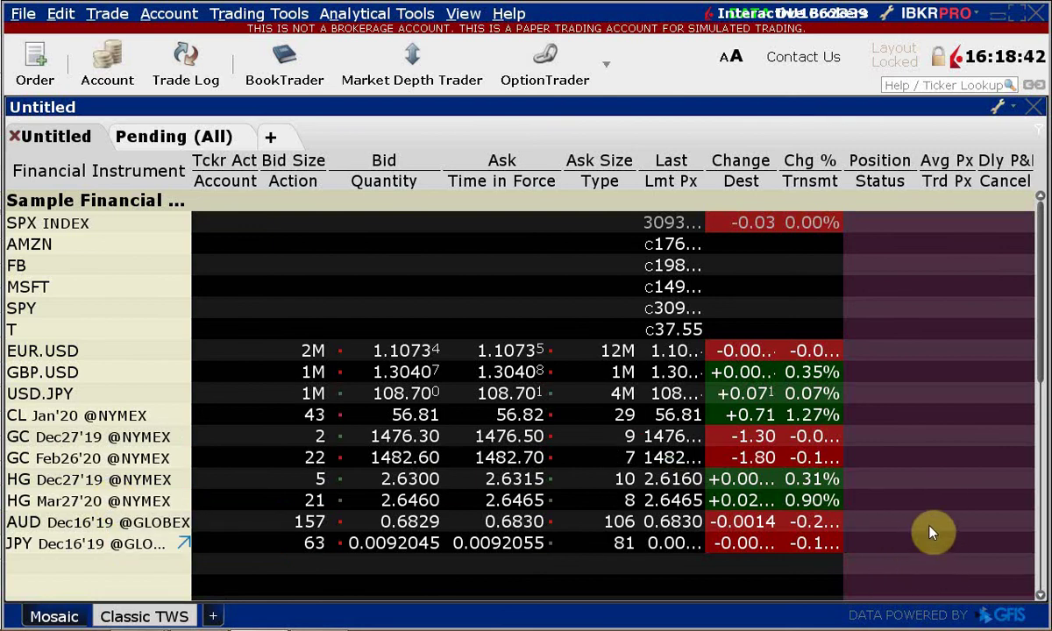
key("alt+Tab")
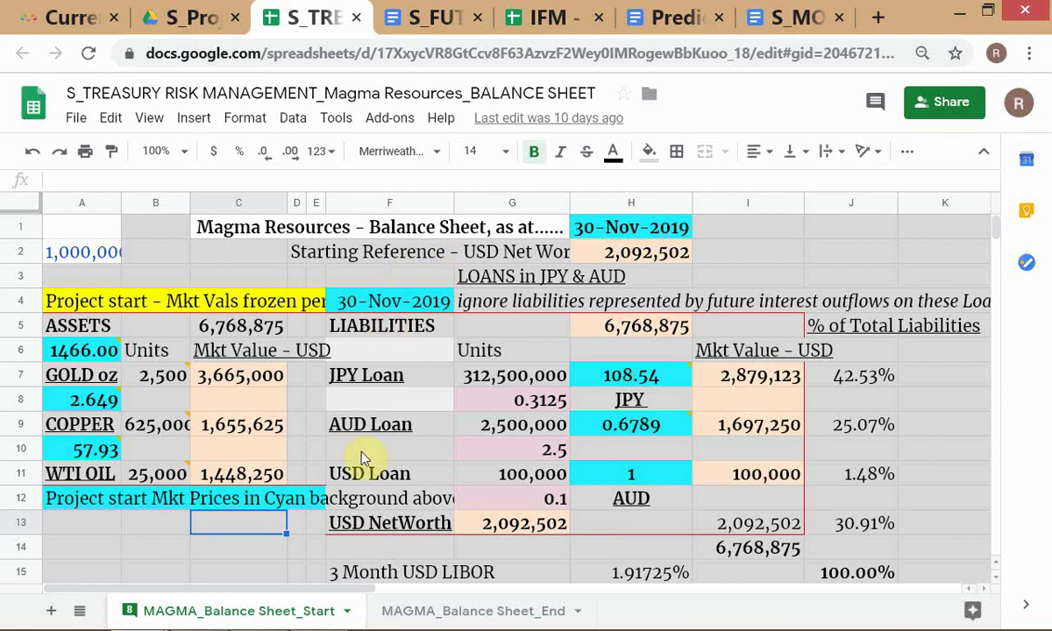
key("alt+Tab")
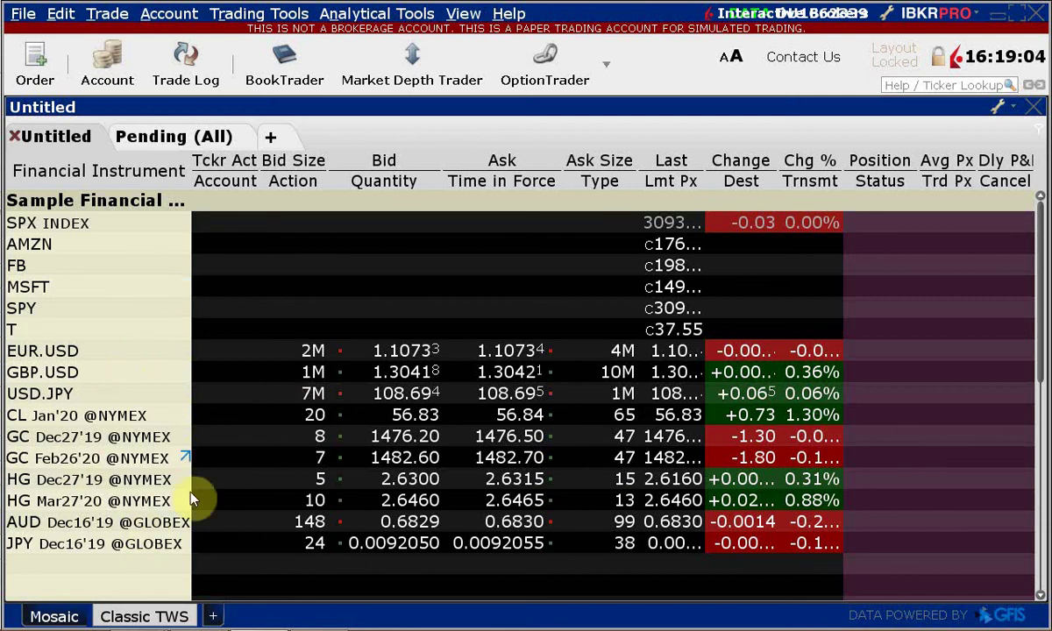
key("alt+Tab")
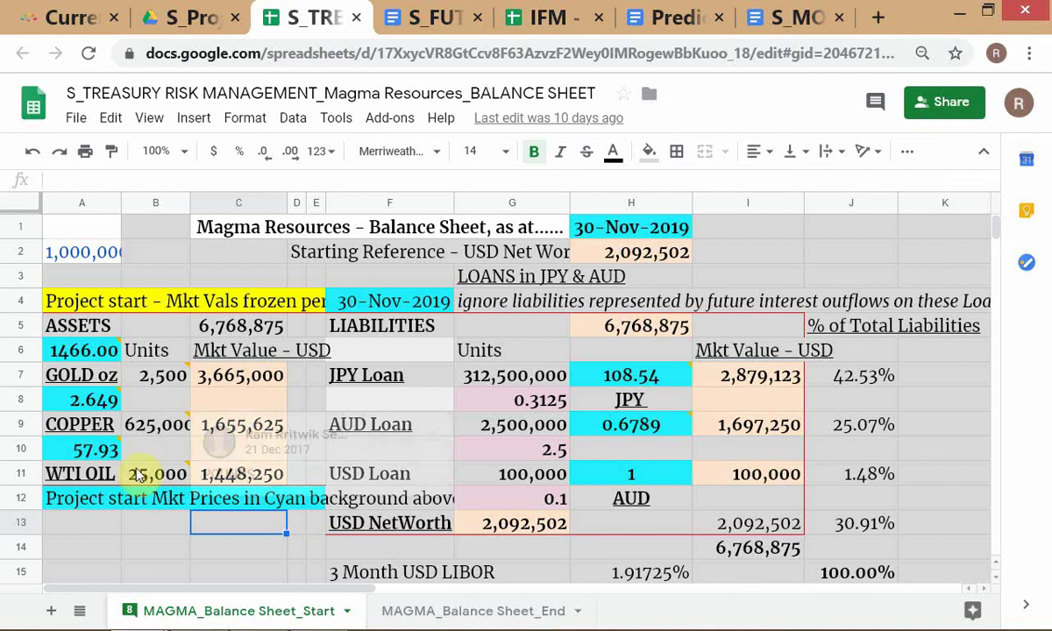
mouse_move(78, 397)
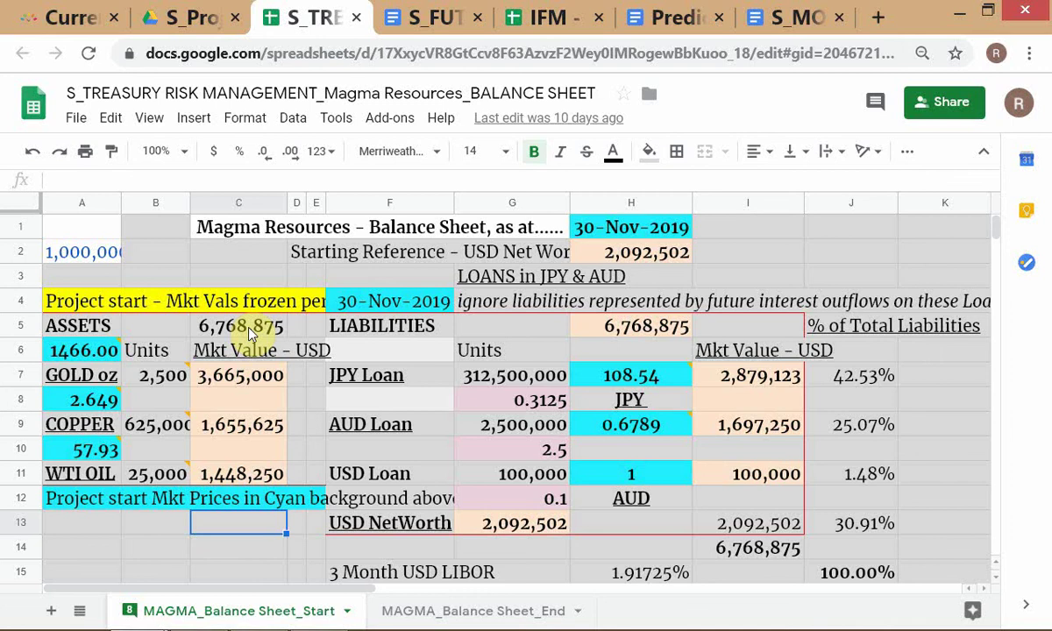
key("alt+Tab")
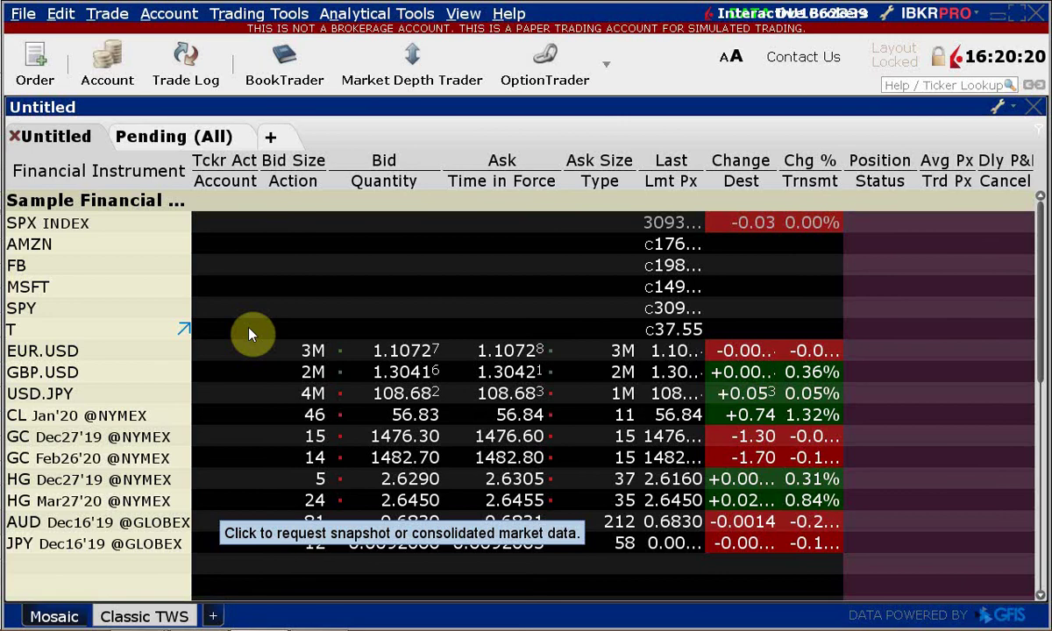
key("alt+Tab")
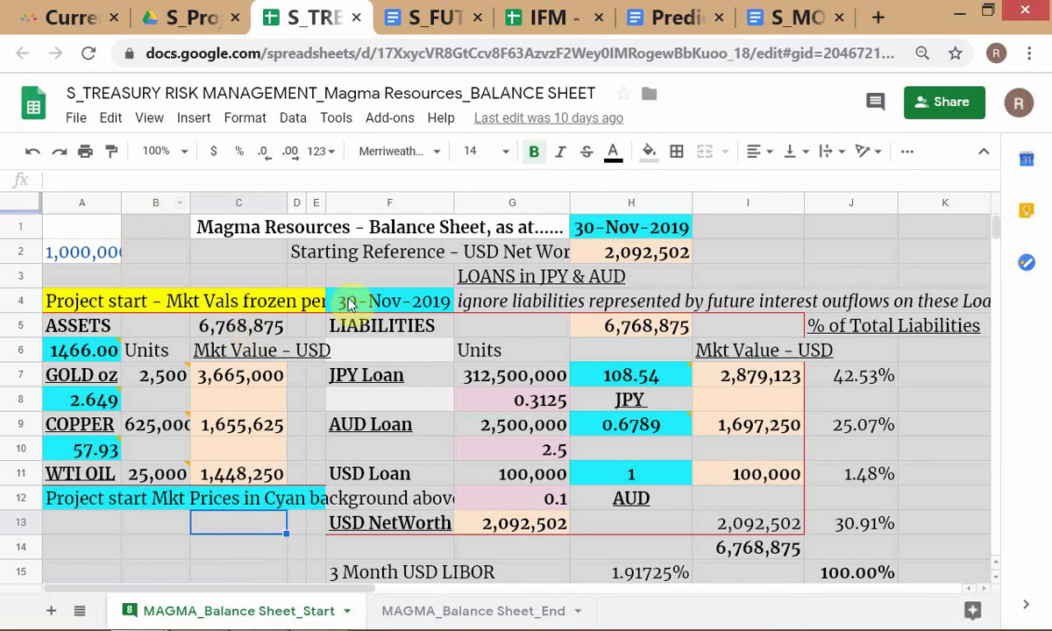
Step: Review the cell comments on the JPY, gold, copper and WTI oil entries in the starting balance sheet
mouse_move(631, 394)
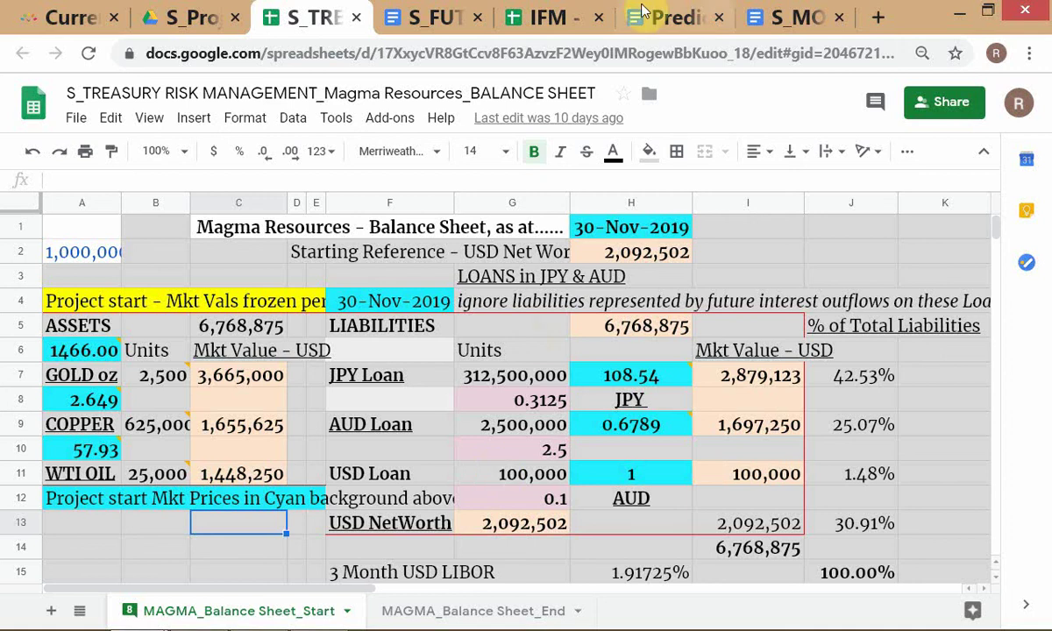
mouse_move(103, 353)
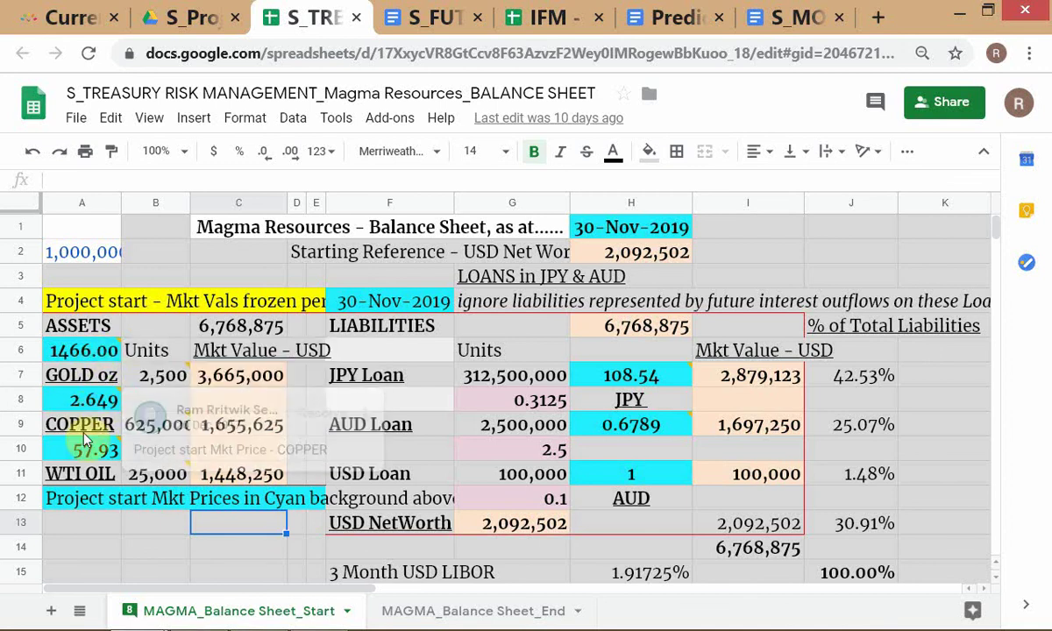
mouse_move(86, 405)
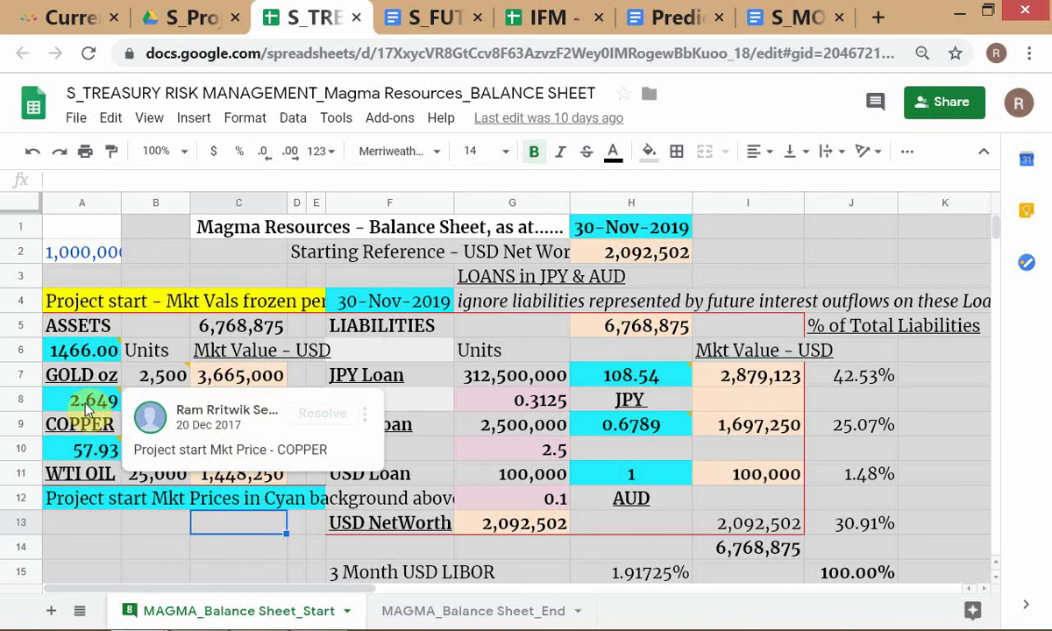
mouse_move(99, 454)
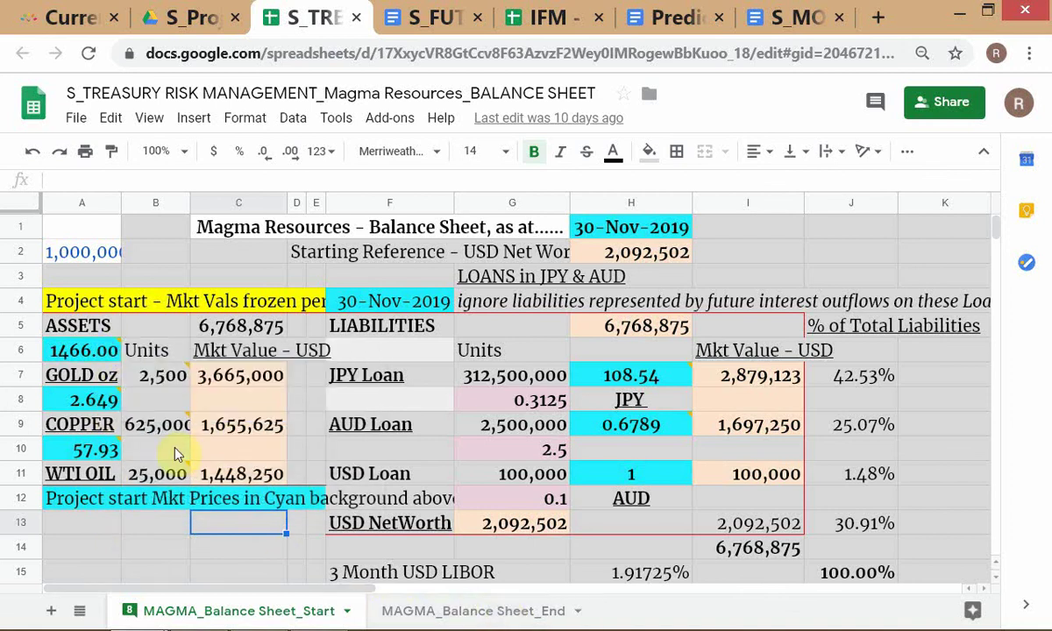
mouse_move(176, 473)
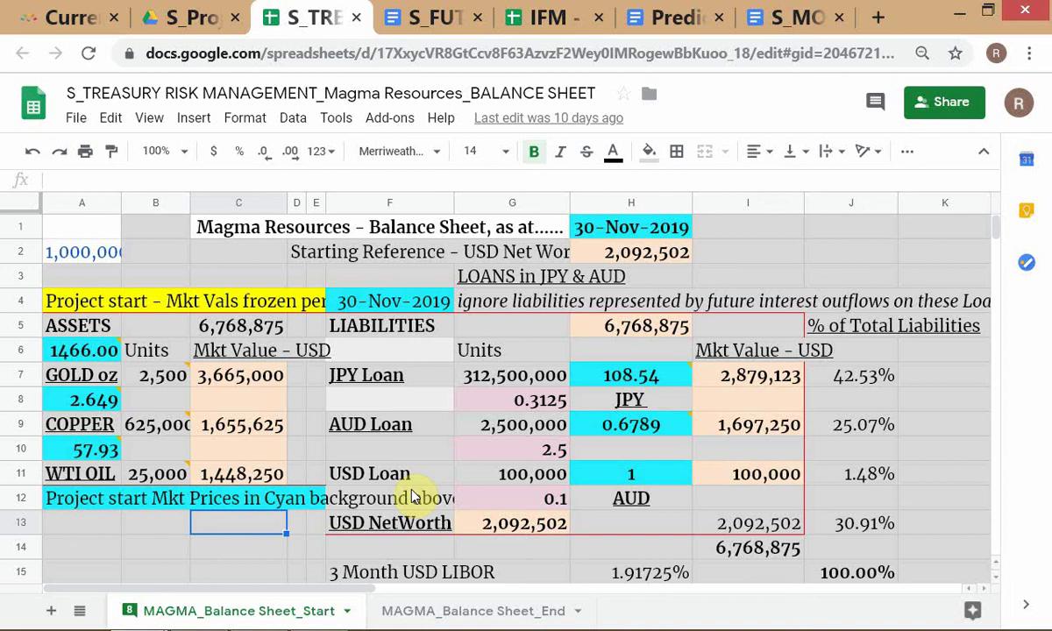
Step: Open the S_Case - Magma Resources document from the project case folder and set its zoom level to 120%
left_click(176, 19)
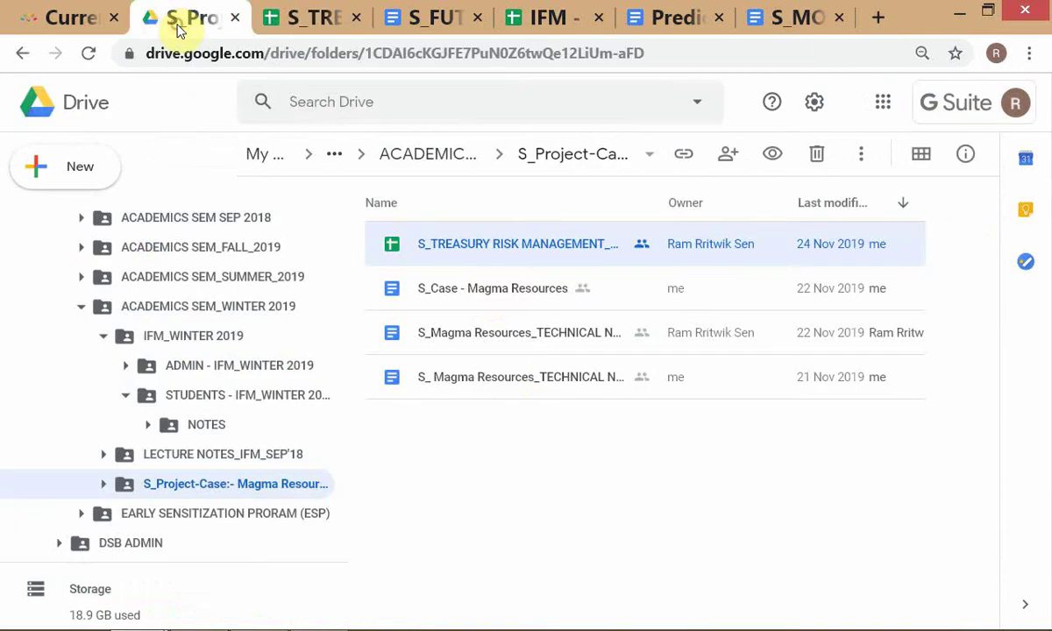
left_click(487, 298)
double_click(488, 298)
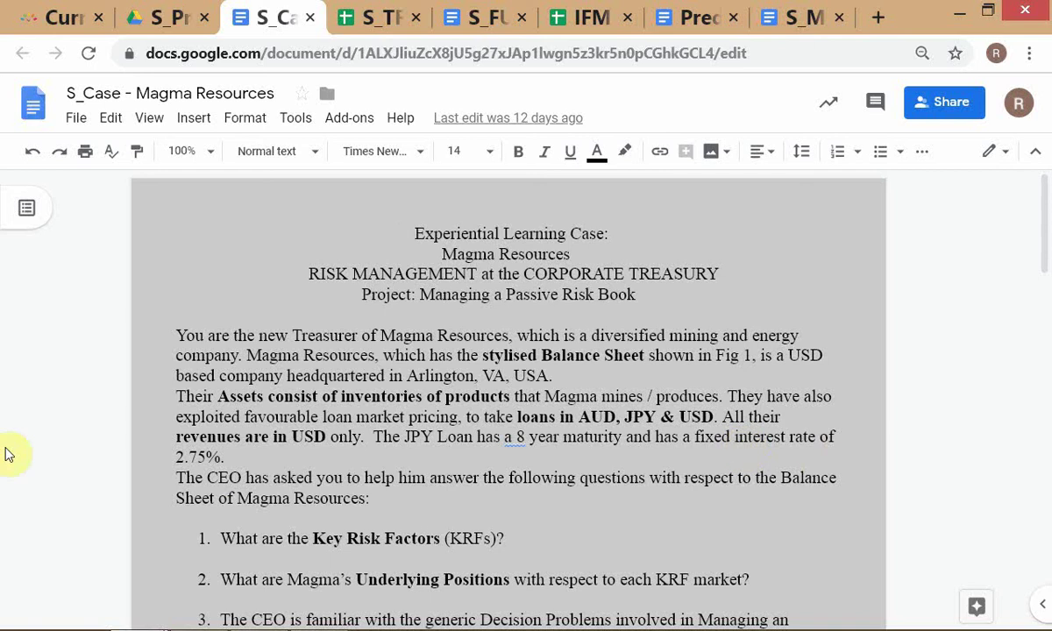
left_click(210, 156)
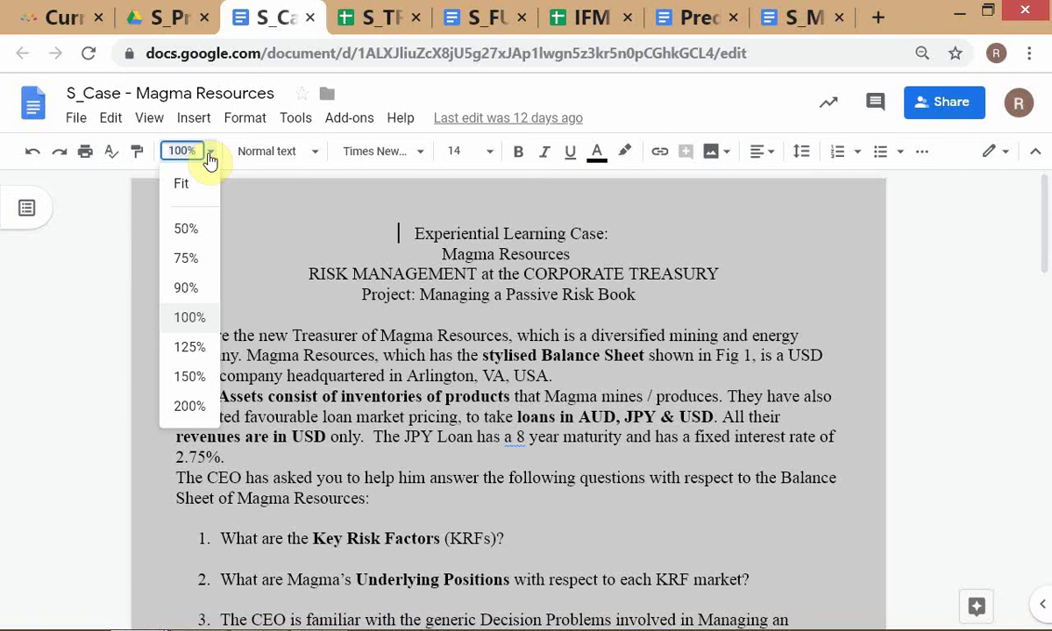
type("120")
key("Return")
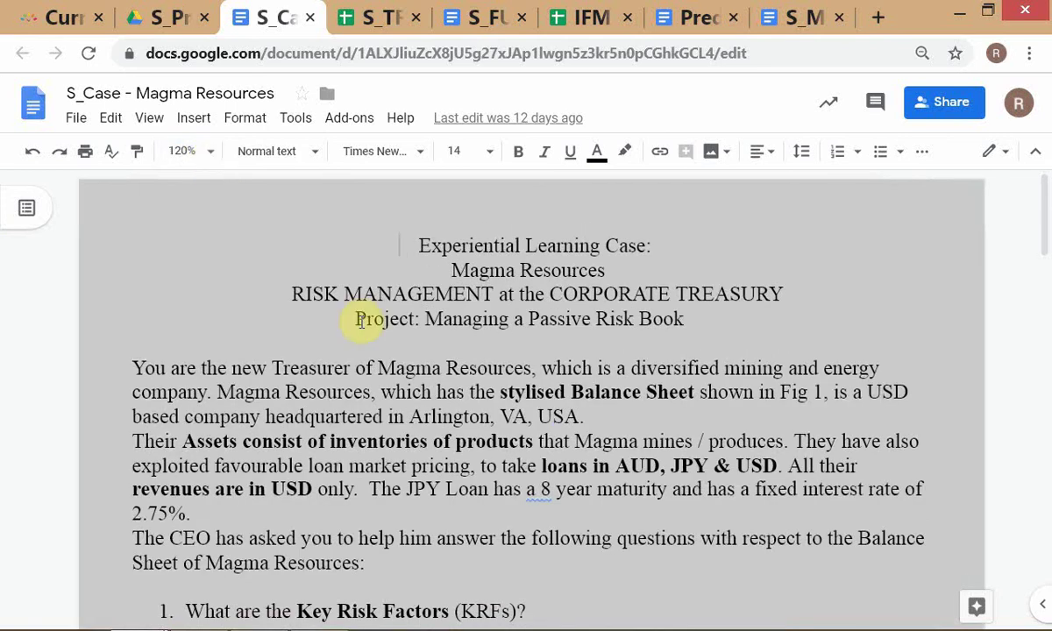
Step: Read the Magma Resources case introduction and the CEO's questions on key risk factors, underlying positions, hedging and loan interest rates
scroll(362, 322, "down", 1)
scroll(362, 322, "down", 1)
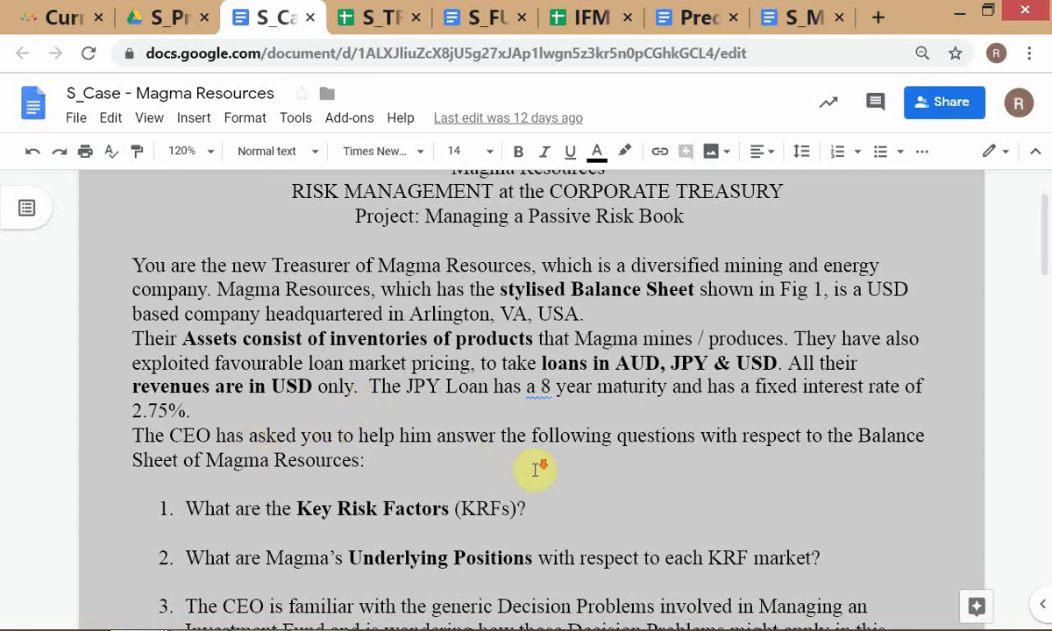
scroll(540, 471, "down", 3)
scroll(537, 471, "down", 1)
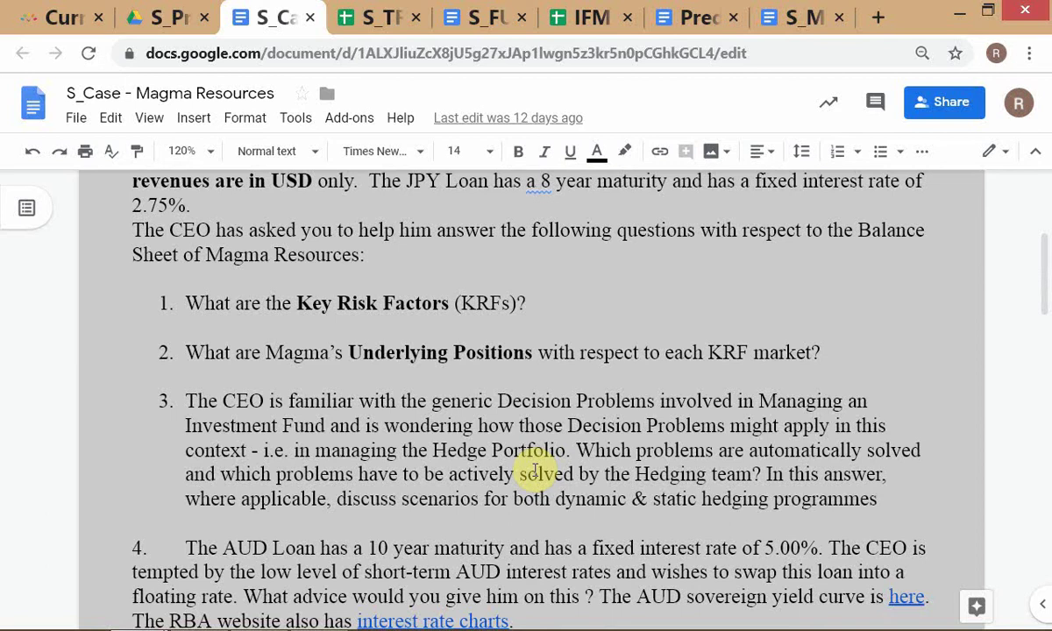
scroll(535, 470, "up", 2)
scroll(536, 469, "down", 5)
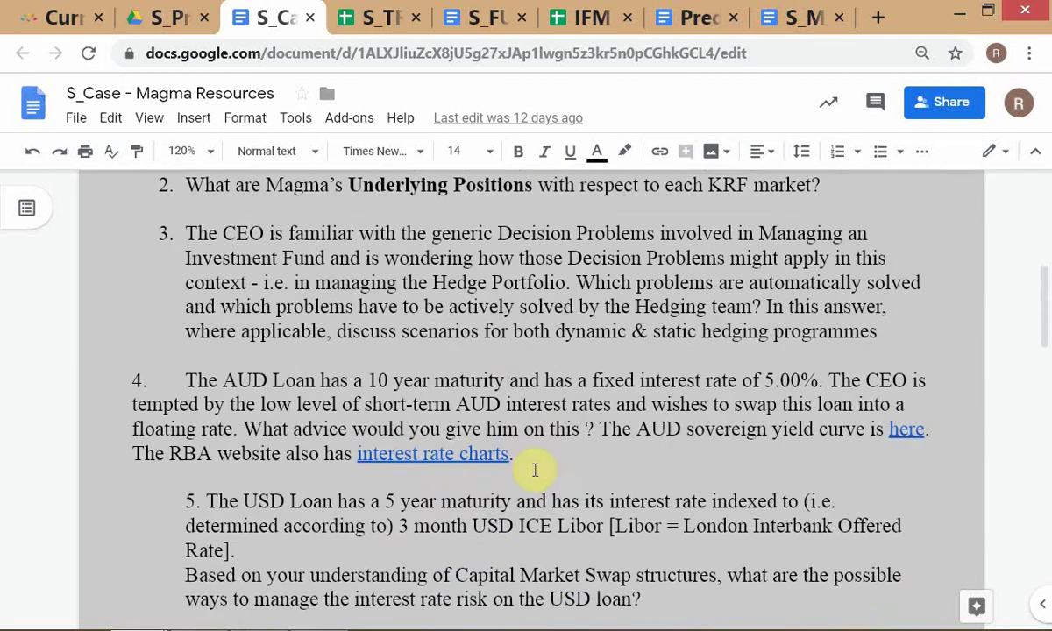
scroll(534, 471, "down", 2)
scroll(536, 469, "down", 1)
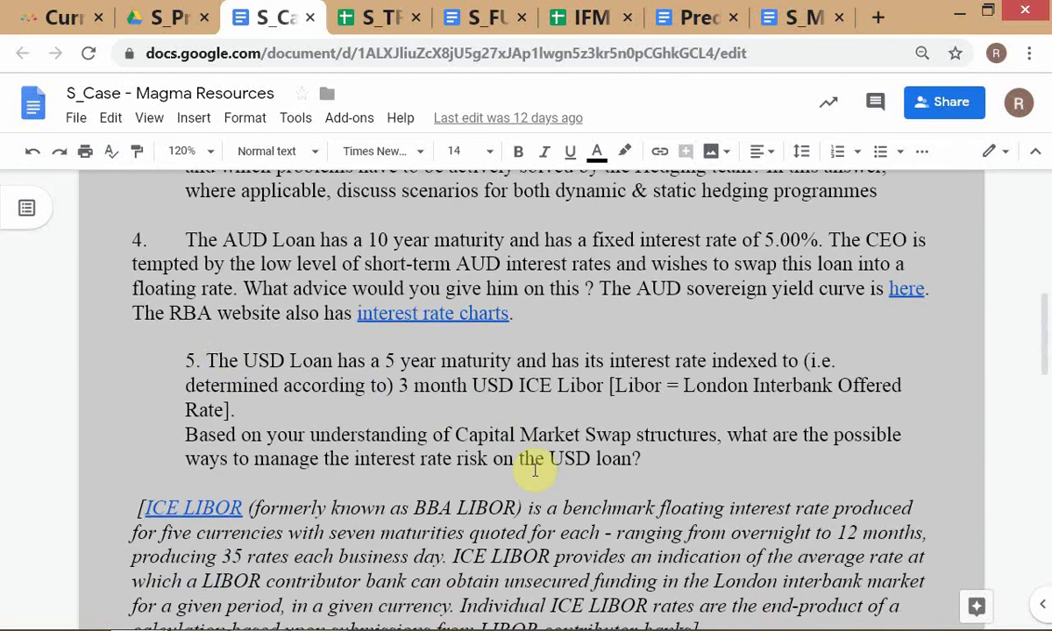
Step: Bold the phrase "interest rate indexed to (i.e. determined according to) 3 month USD ICE Libor" in question 5 of the case
left_click_drag(207, 363, 307, 362)
left_click(312, 361)
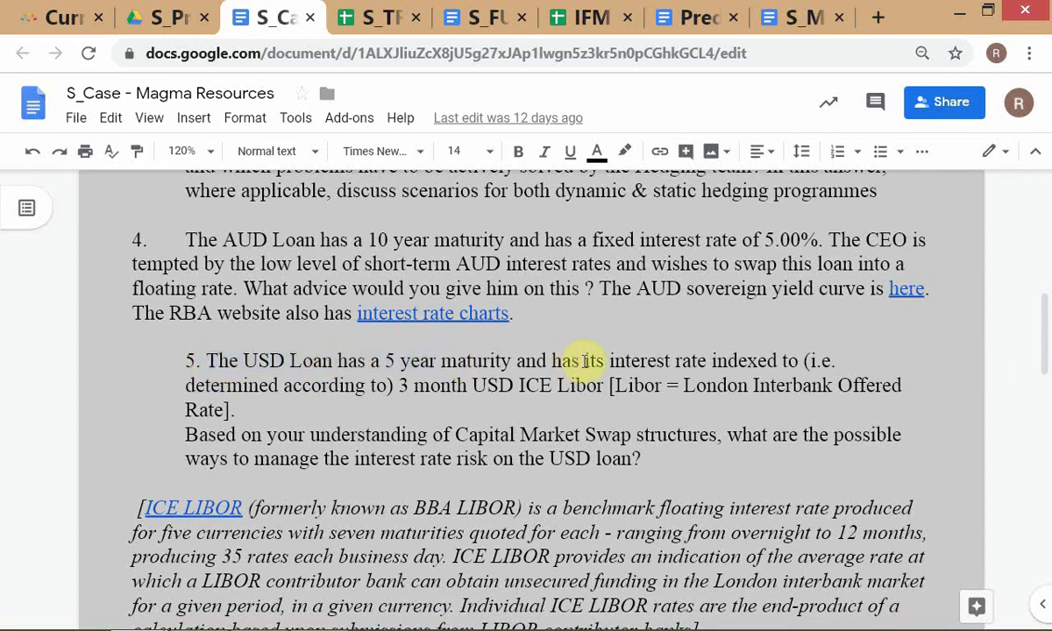
mouse_move(607, 362)
left_mouse_down()
mouse_move(441, 383)
mouse_move(605, 383)
left_mouse_up()
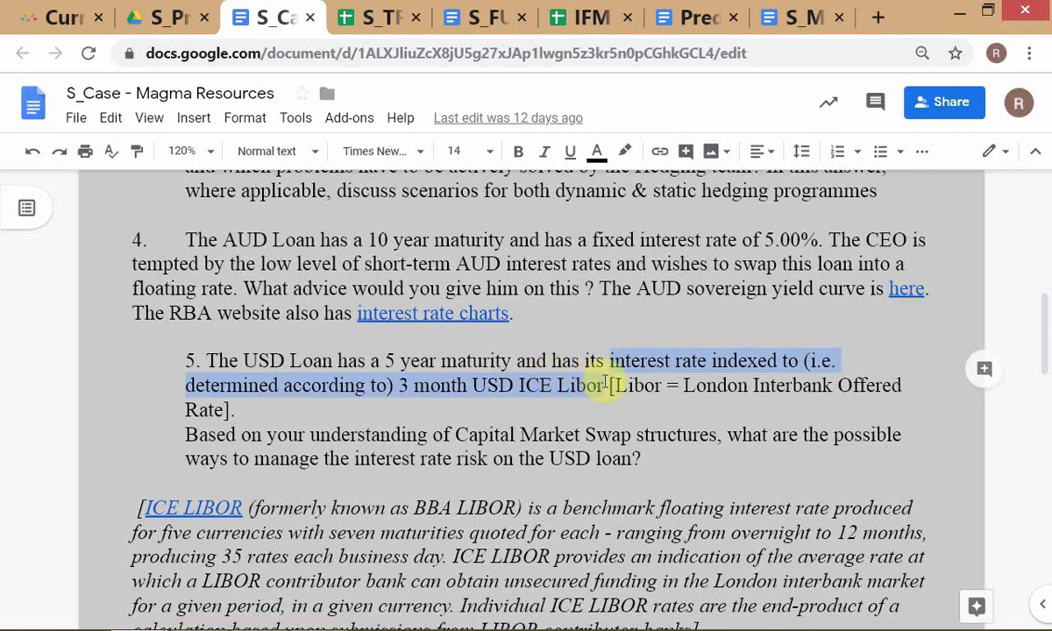
key("ctrl+b")
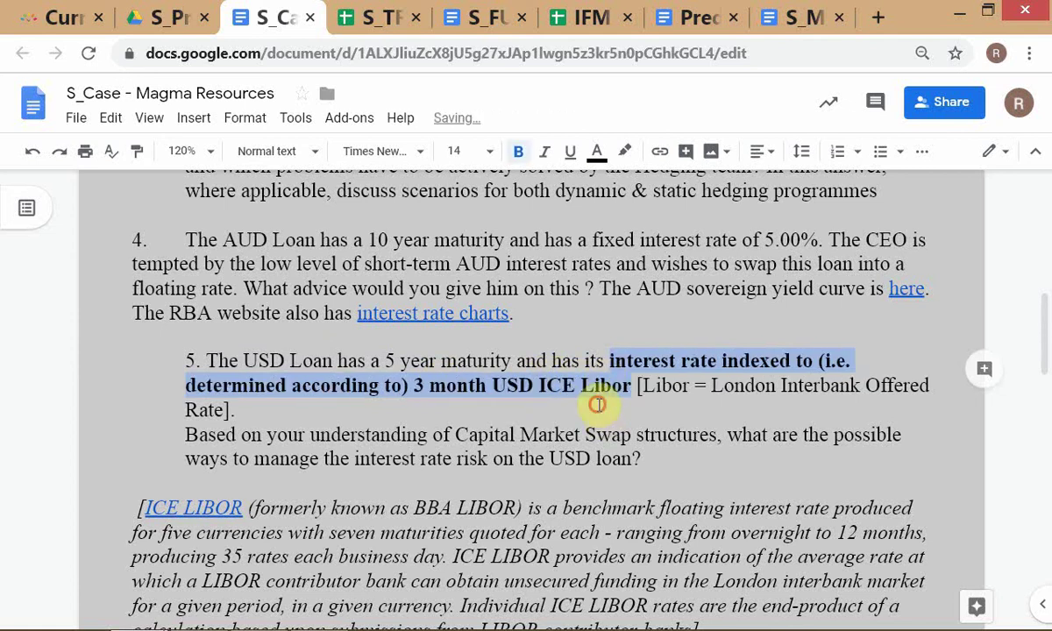
left_click(596, 405)
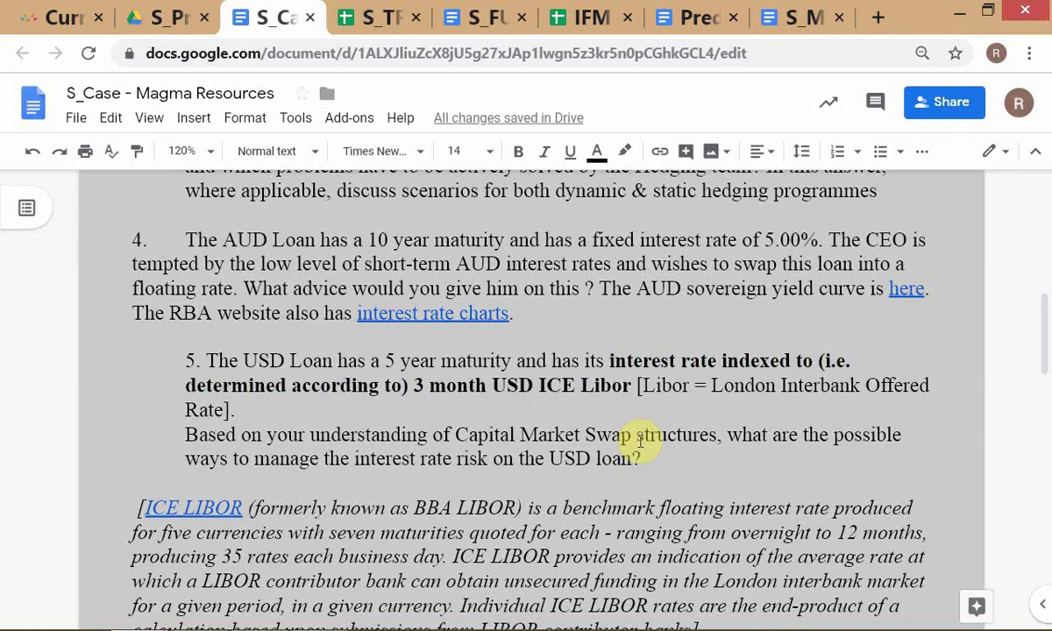
key("alt+Tab")
key("alt+Tab")
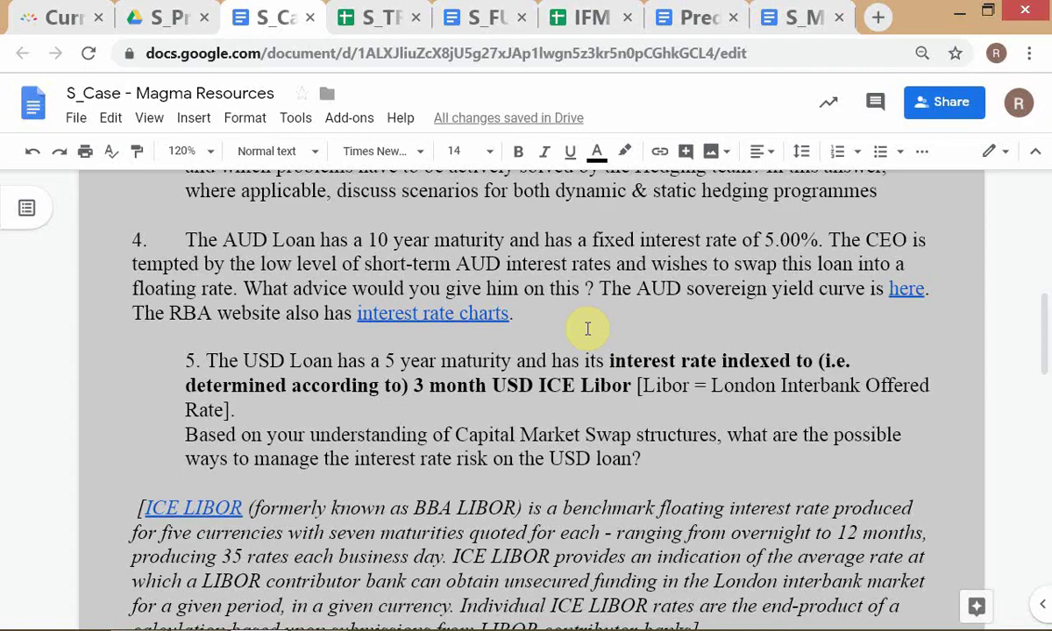
Step: Switch to the Magma Resources balance sheet and inspect the formula behind the JPY loan's units
left_click(376, 17)
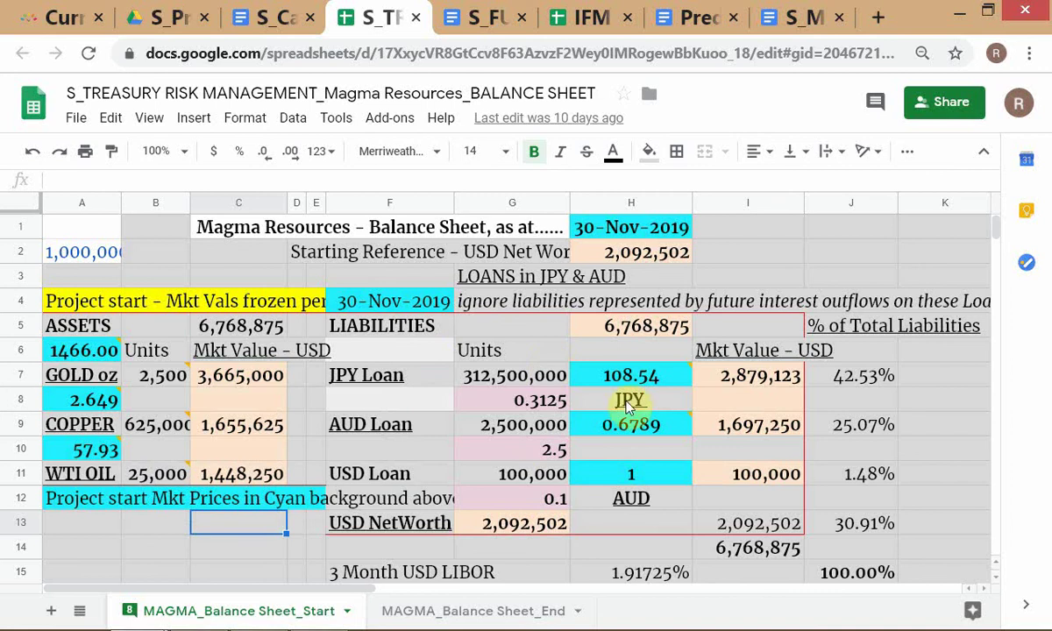
mouse_move(640, 422)
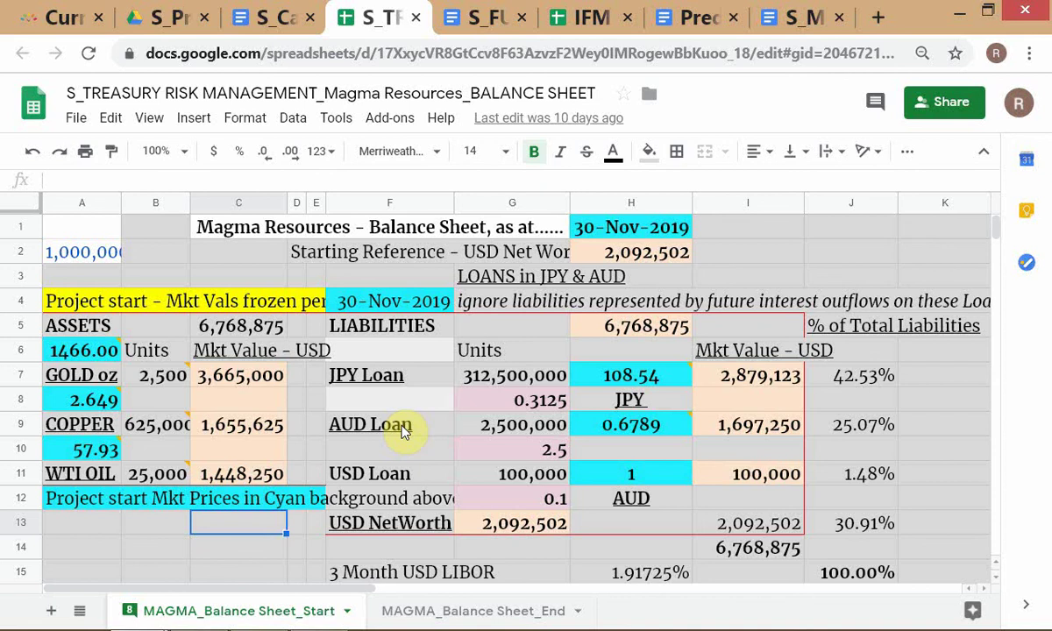
left_click(491, 429)
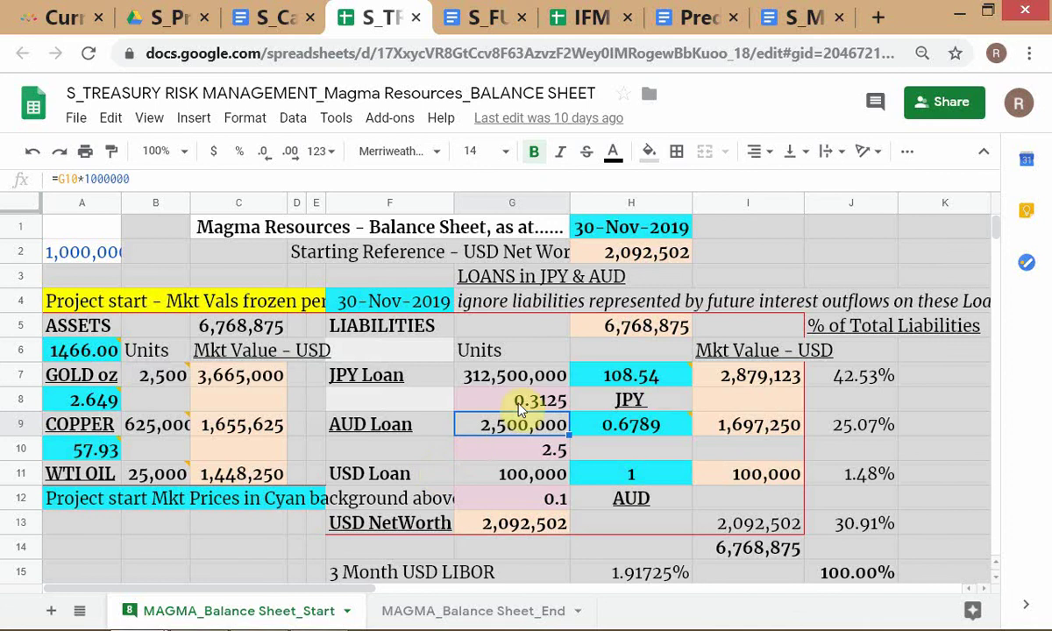
left_click(459, 409)
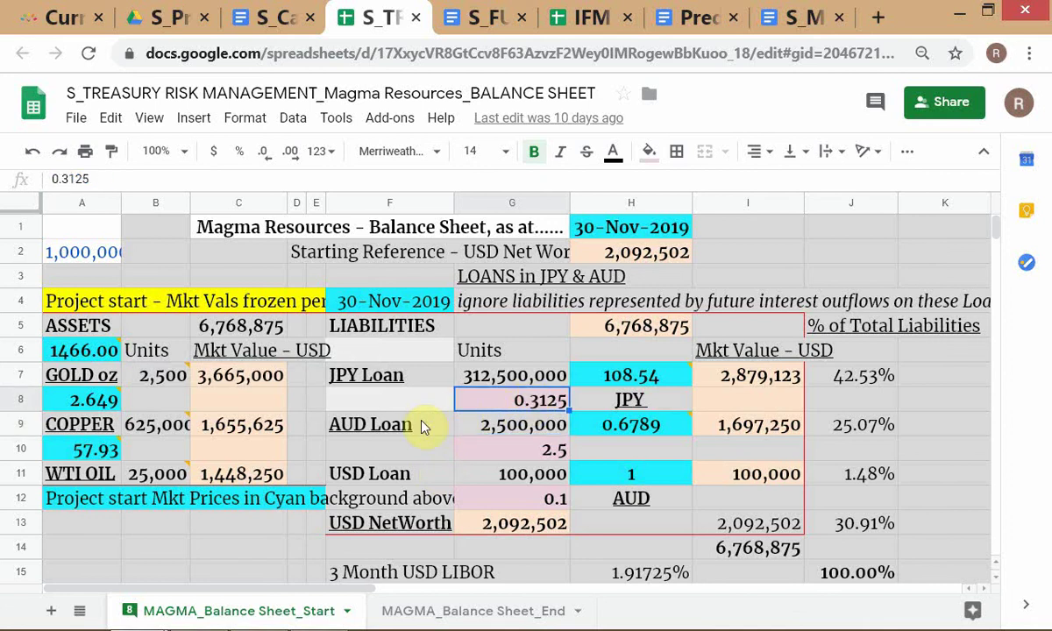
key("Down")
key("Up")
key("Up")
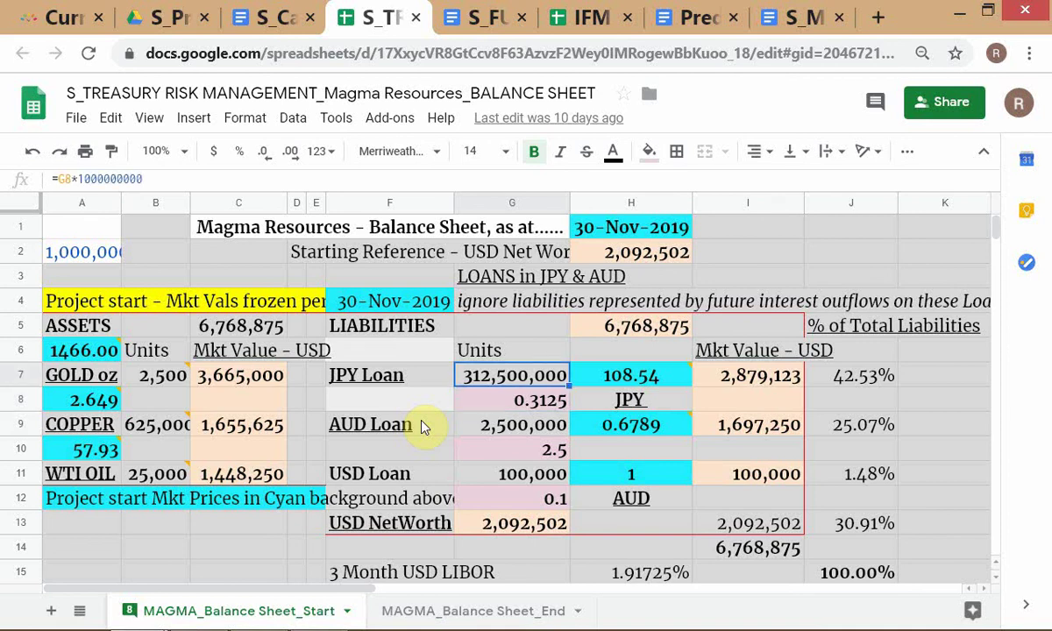
key("F2")
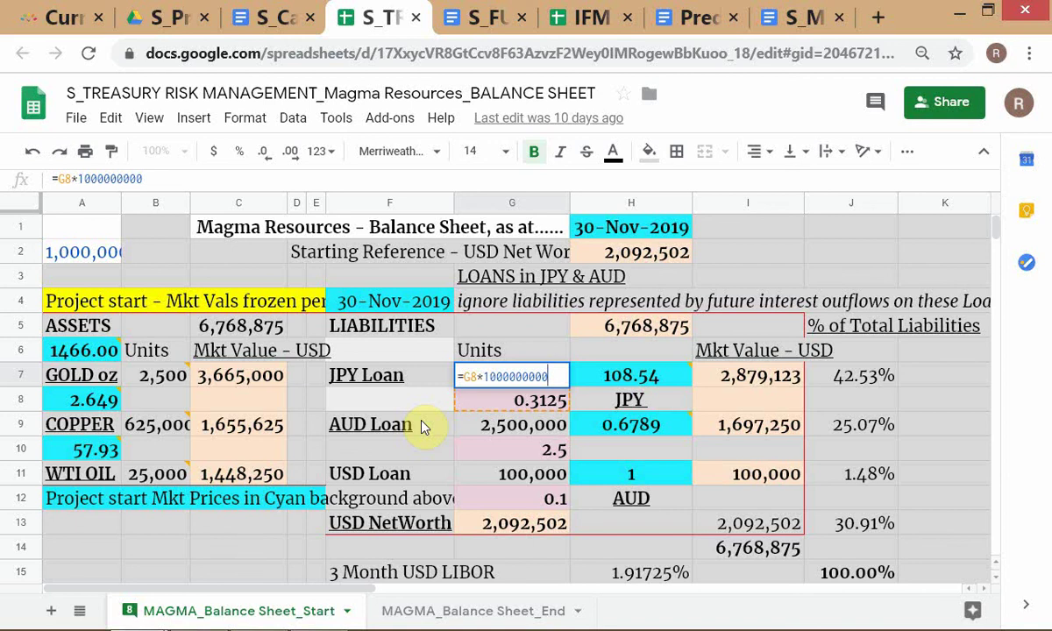
key("Return")
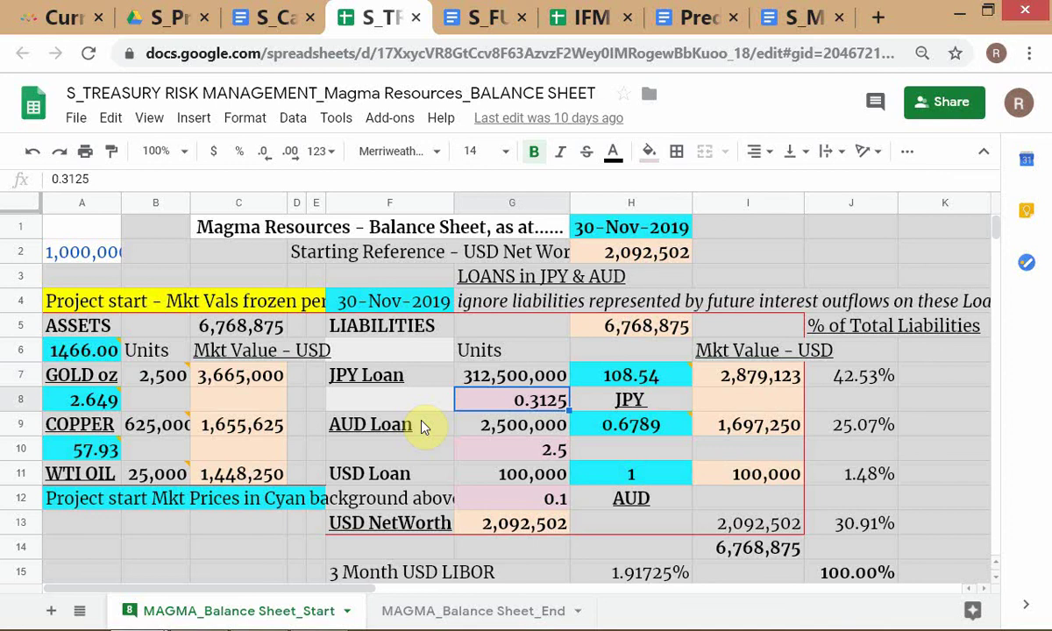
Step: Compare how the JPY and AUD loan units are derived from the figures entered beneath them
key("Down")
key("Up")
key("Up")
key("Down")
key("Down")
key("Down")
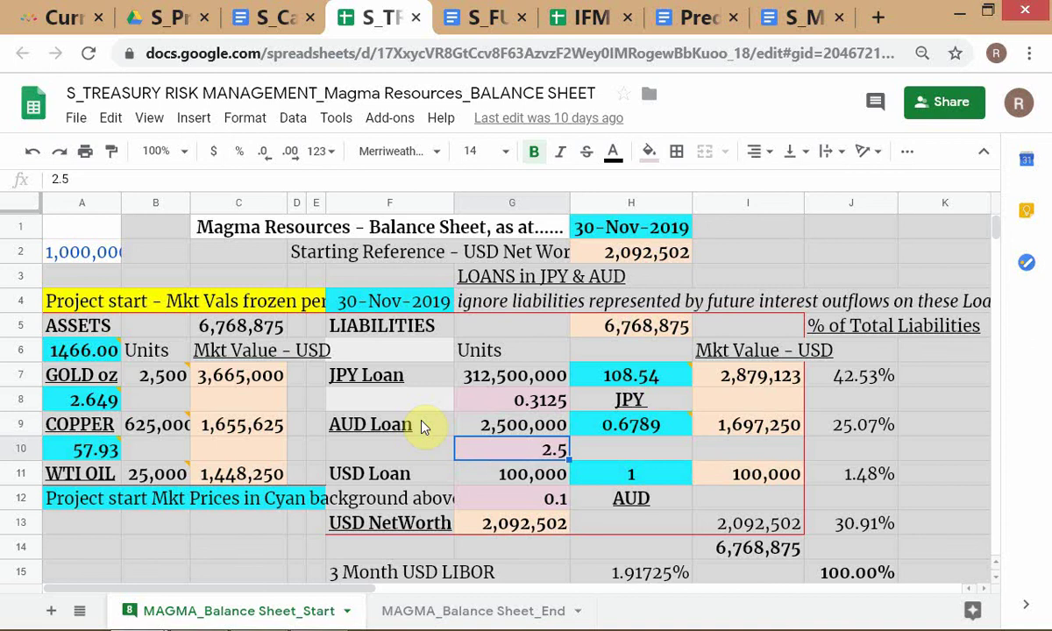
key("Up")
key("Up")
key("Up")
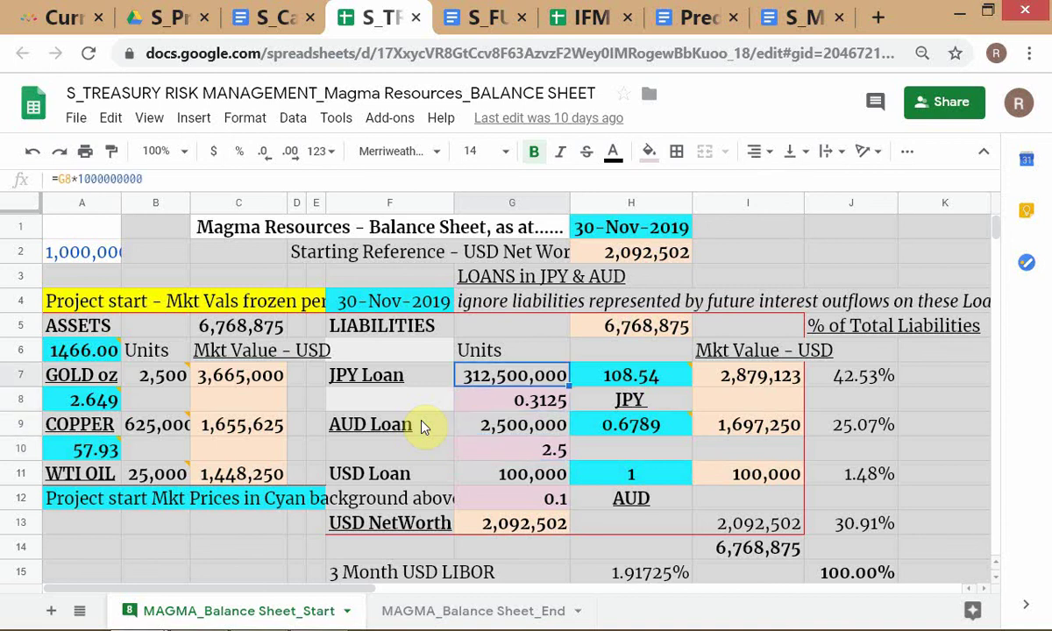
key("Down")
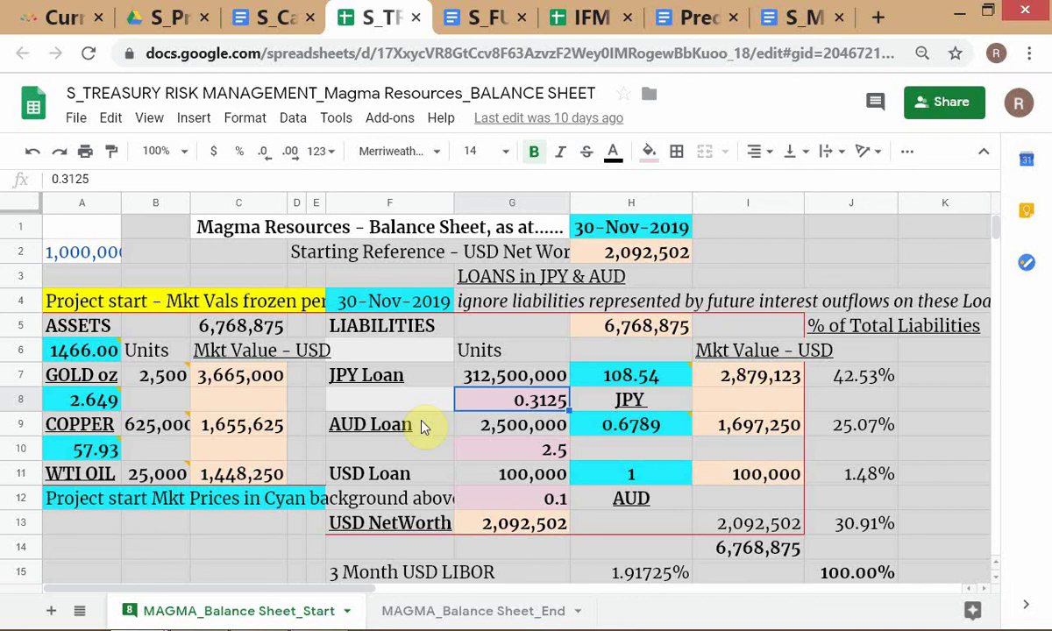
key("Down")
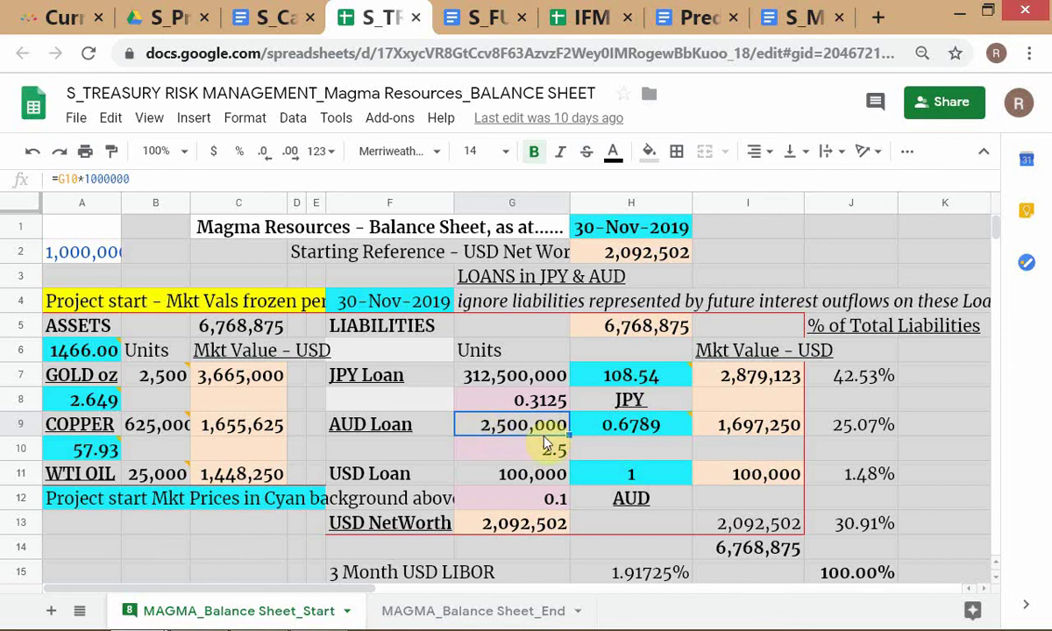
Step: Inspect the formula for the AUD loan's USD market value and the comment on its AUD/USD rate
mouse_move(721, 439)
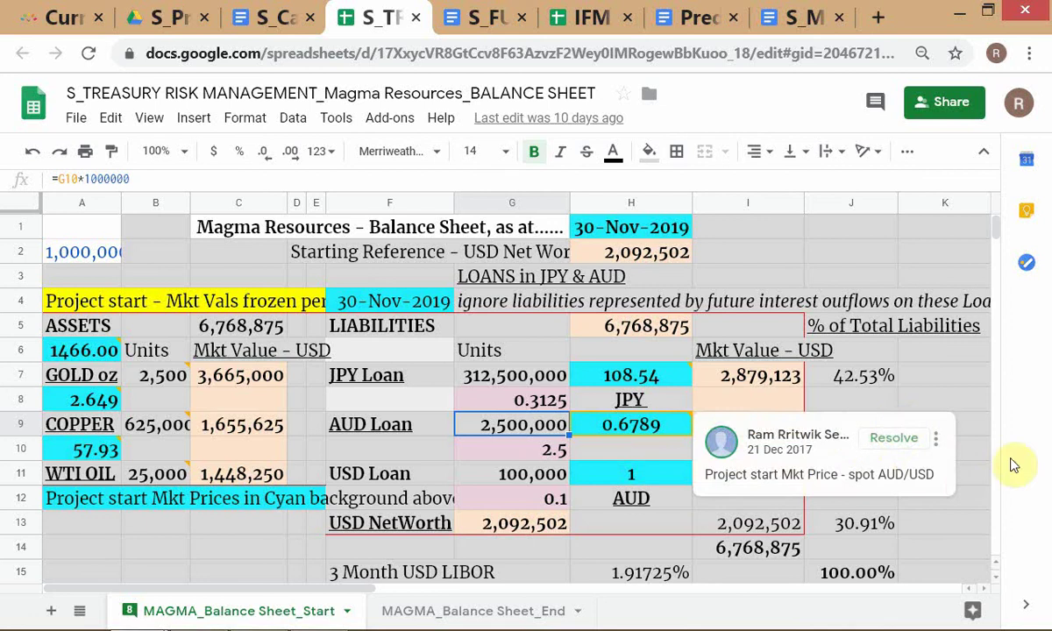
left_click(776, 436)
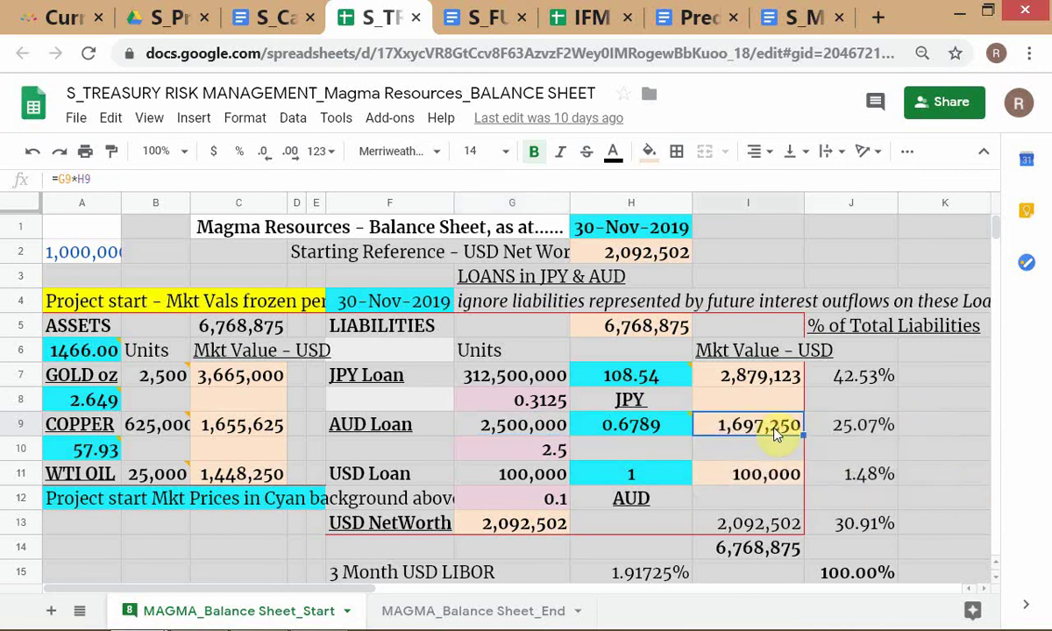
double_click(775, 430)
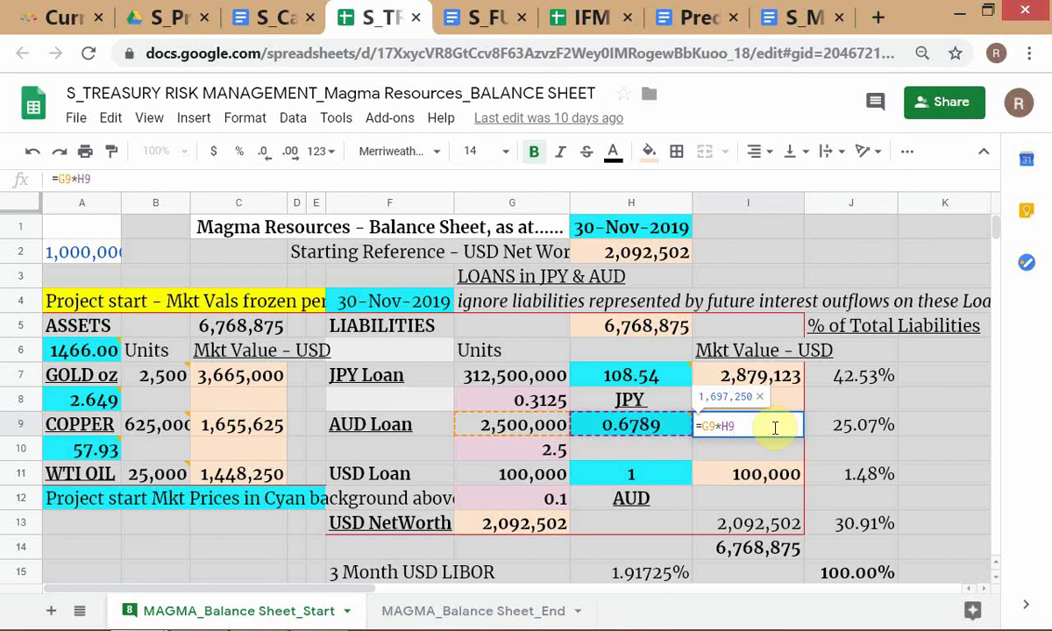
key("Return")
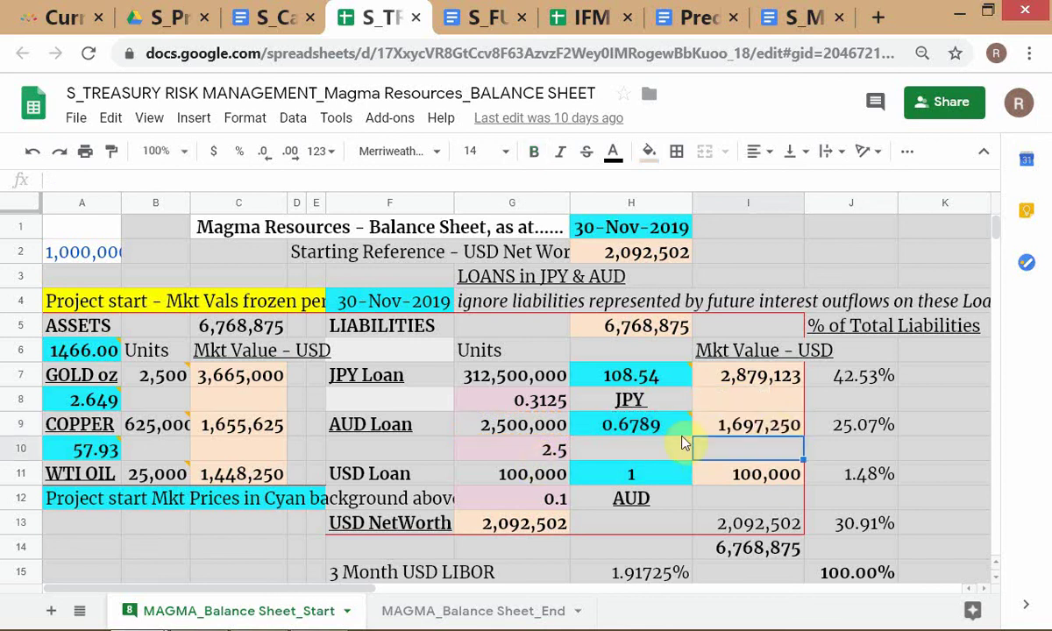
mouse_move(635, 431)
left_click(601, 434)
left_click(984, 522)
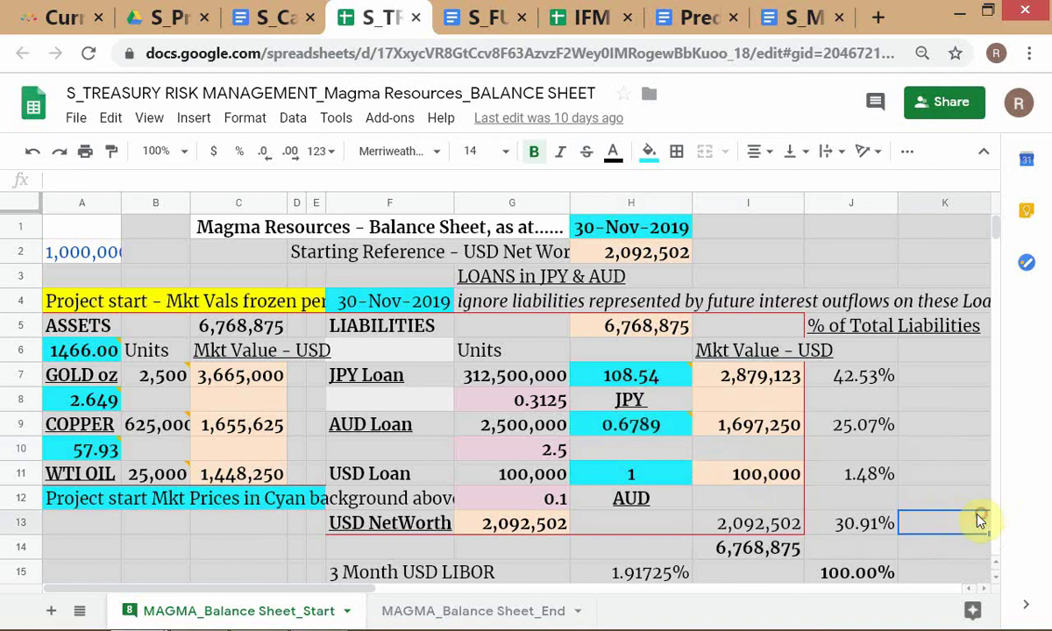
key("Left")
key("Left")
key("Left")
key("Left")
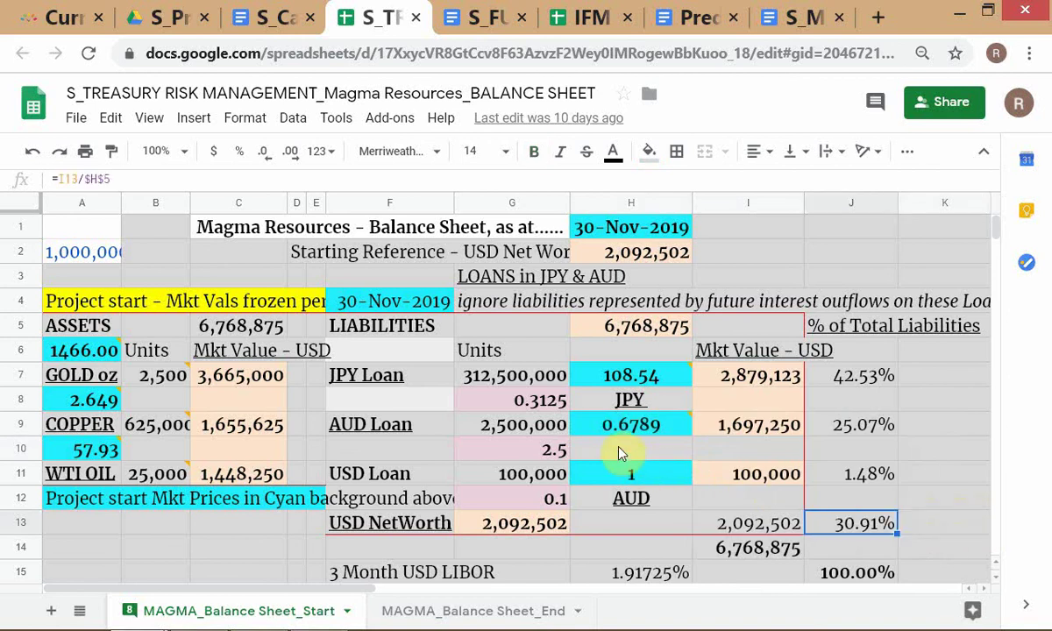
key("Up")
key("Up")
key("Up")
key("Up")
key("Right")
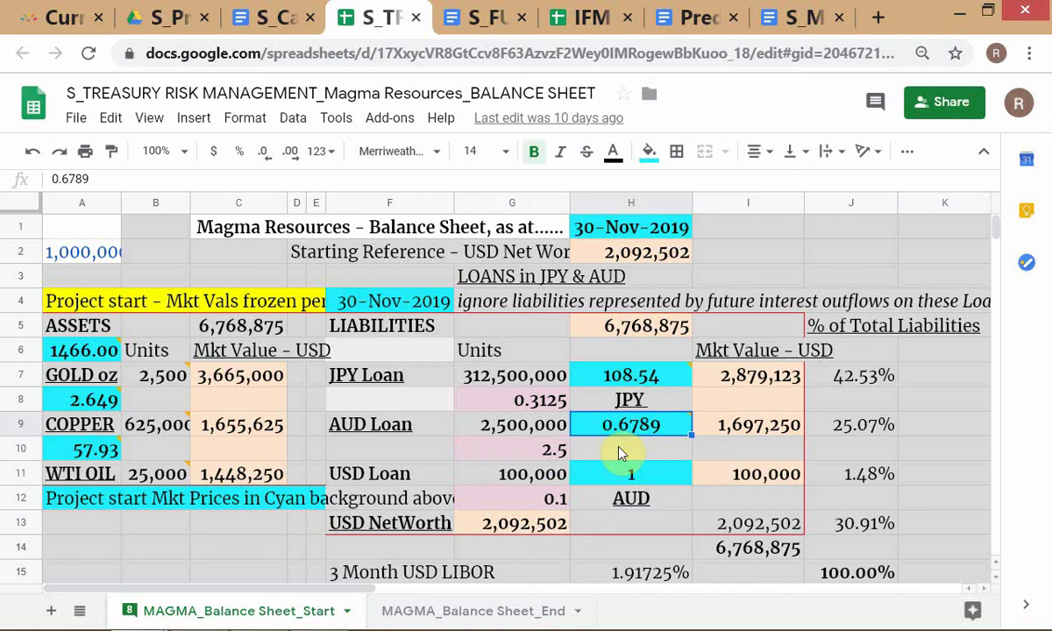
key("Up")
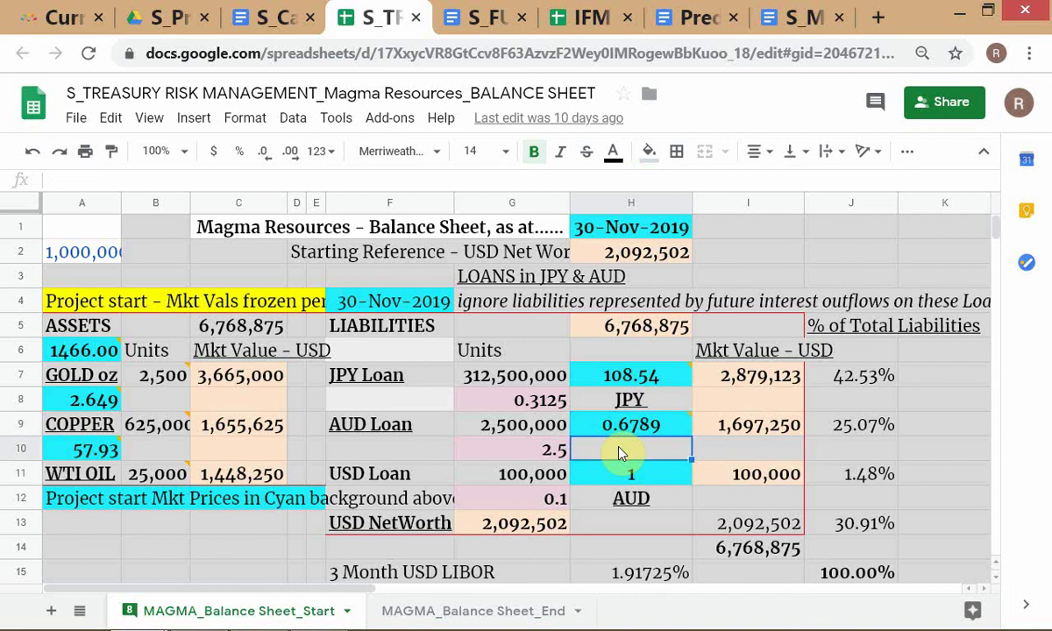
key("Down")
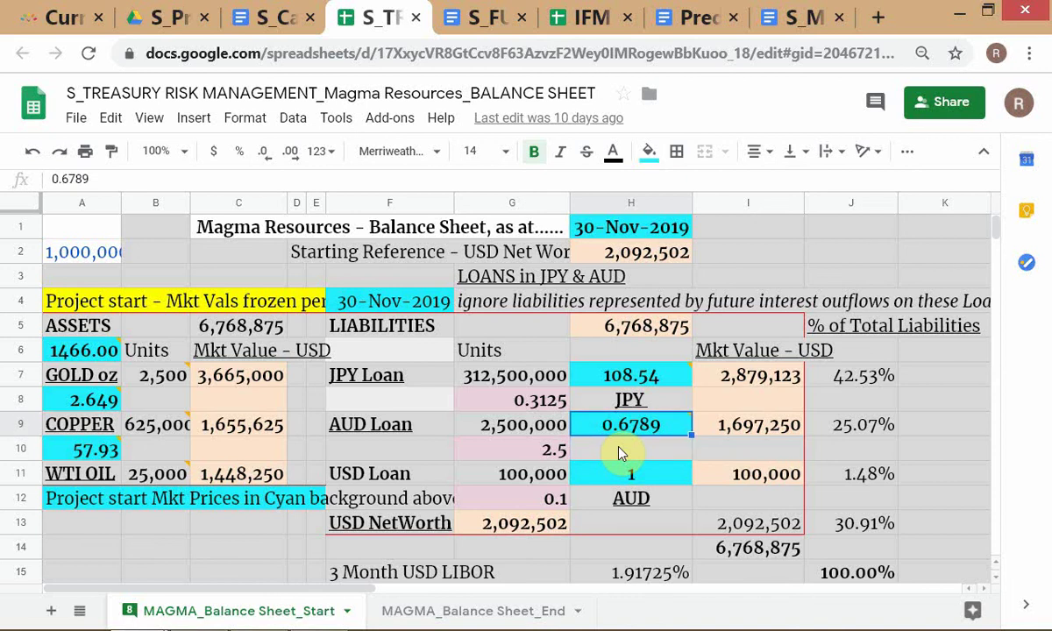
key("Up")
key("Down")
key("Up")
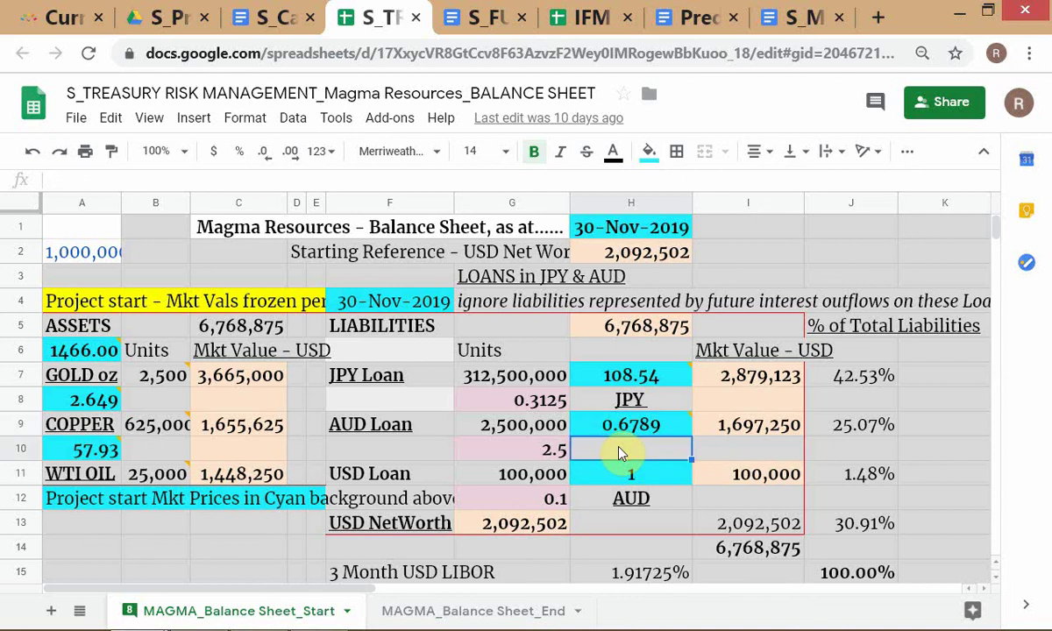
key("Down")
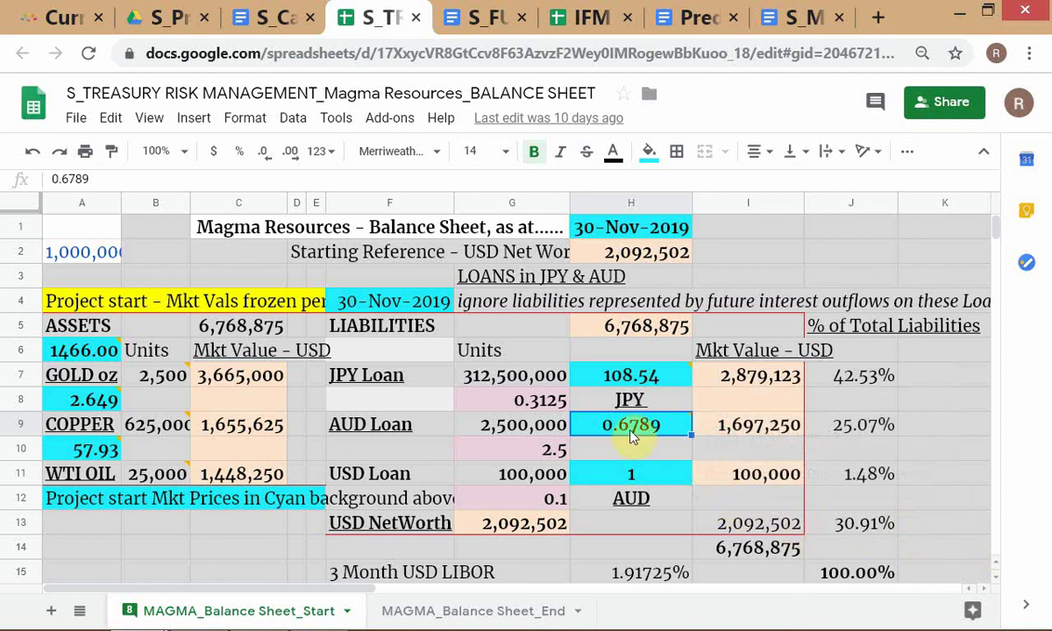
Step: Set the AUD loan's spot AUD/USD rate to 0.69 in the starting balance sheet
mouse_move(629, 431)
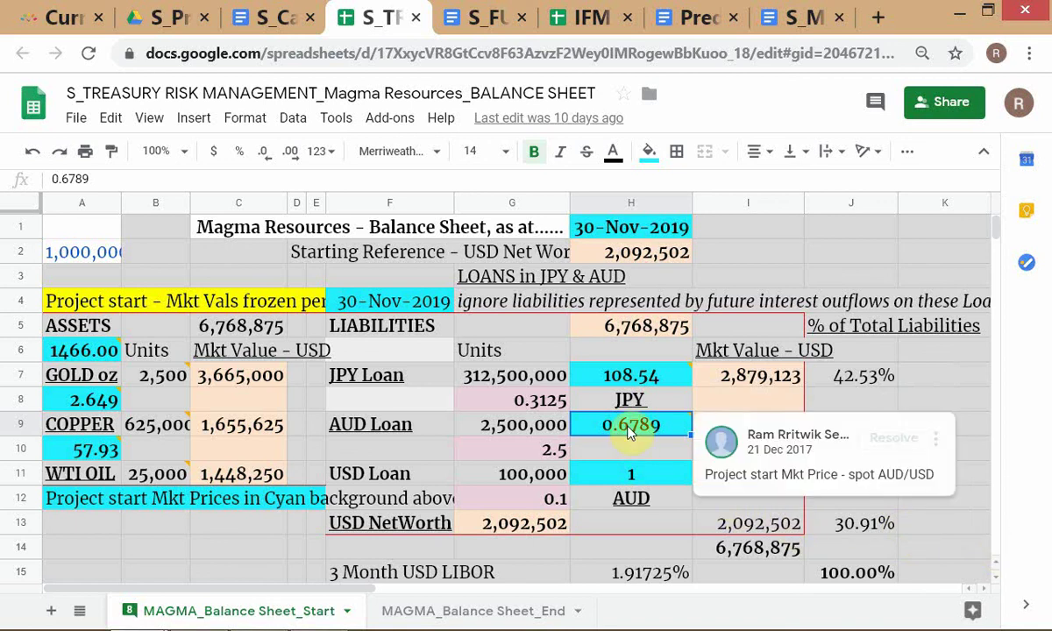
left_click(626, 458)
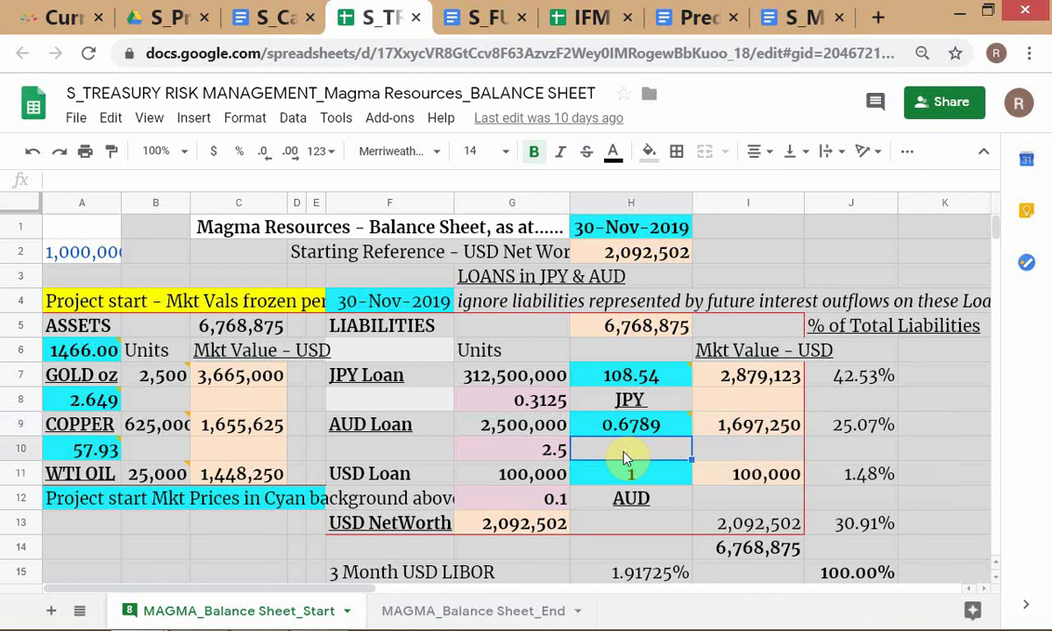
key("Up")
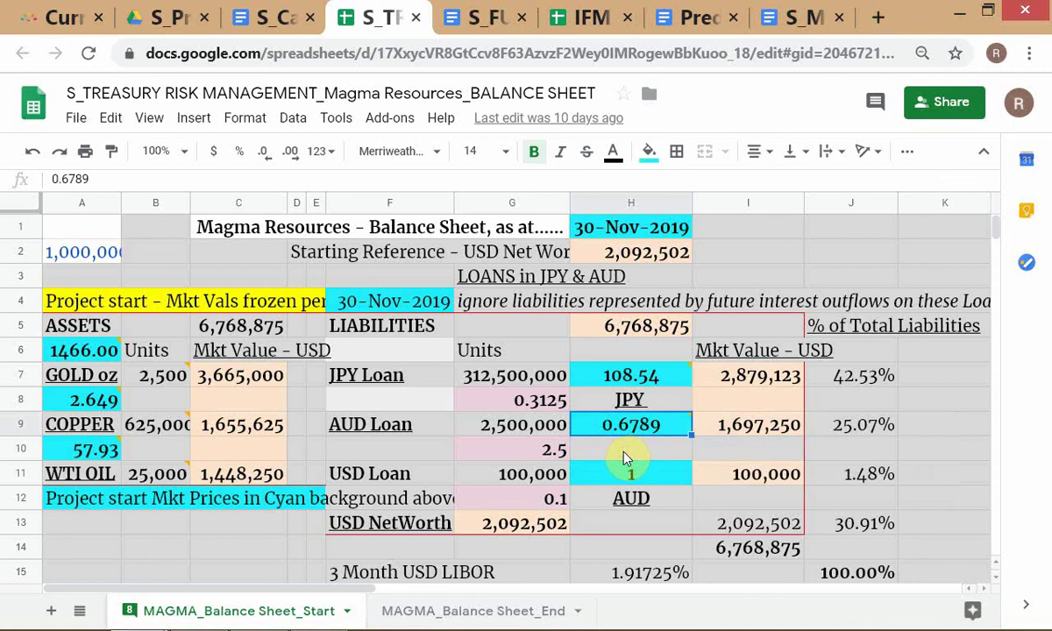
type(".")
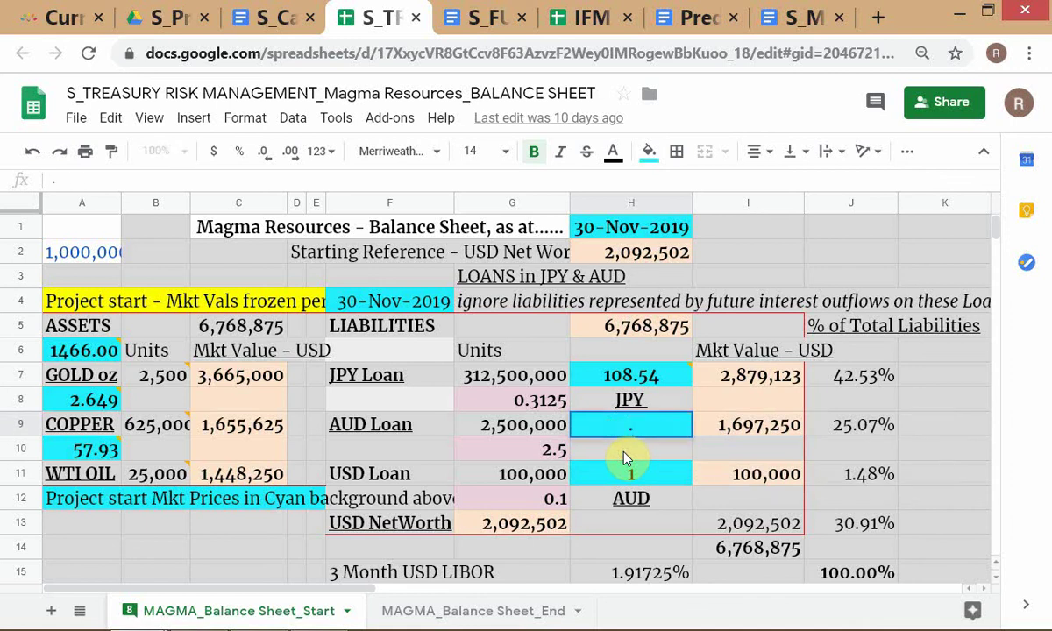
type("69")
key("Return")
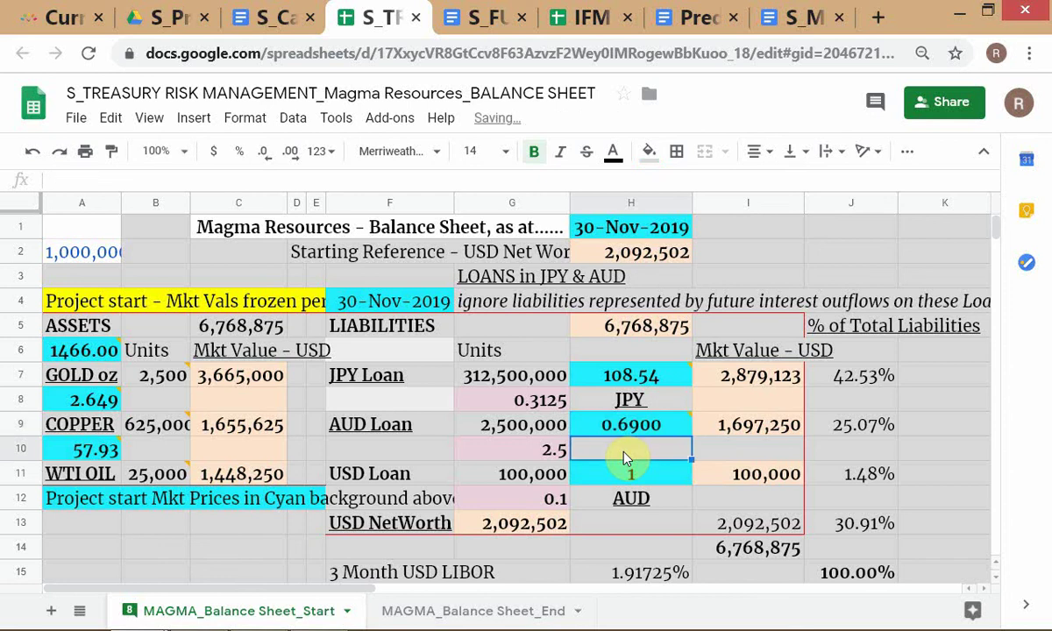
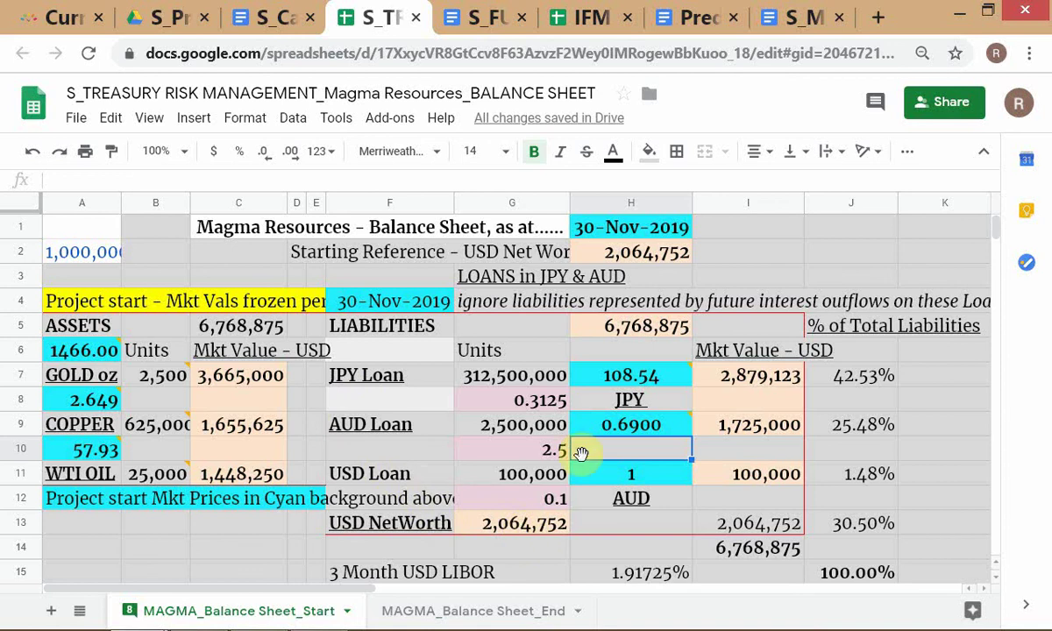
Step: Select the USD market values of the JPY, AUD and USD loans to check their combined sum
mouse_move(740, 433)
left_click(974, 379)
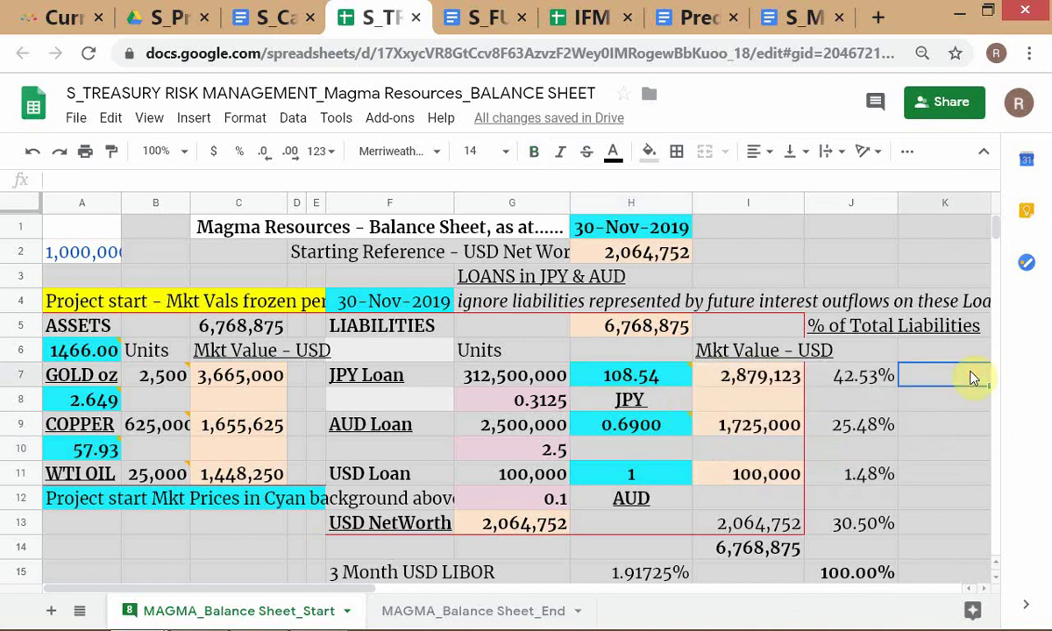
key("Left")
key("Left")
key("shift+Down")
key("shift+Down")
key("shift+Down")
key("shift+Down")
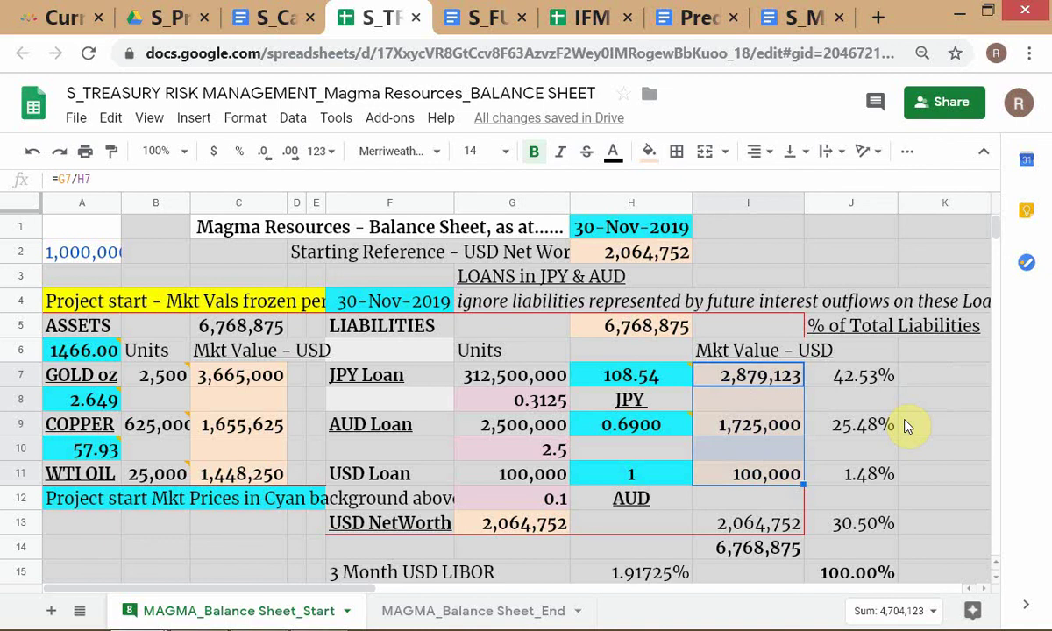
Step: Clear the range selection and inspect the formula for the AUD loan's percentage of total liabilities
left_click(908, 427)
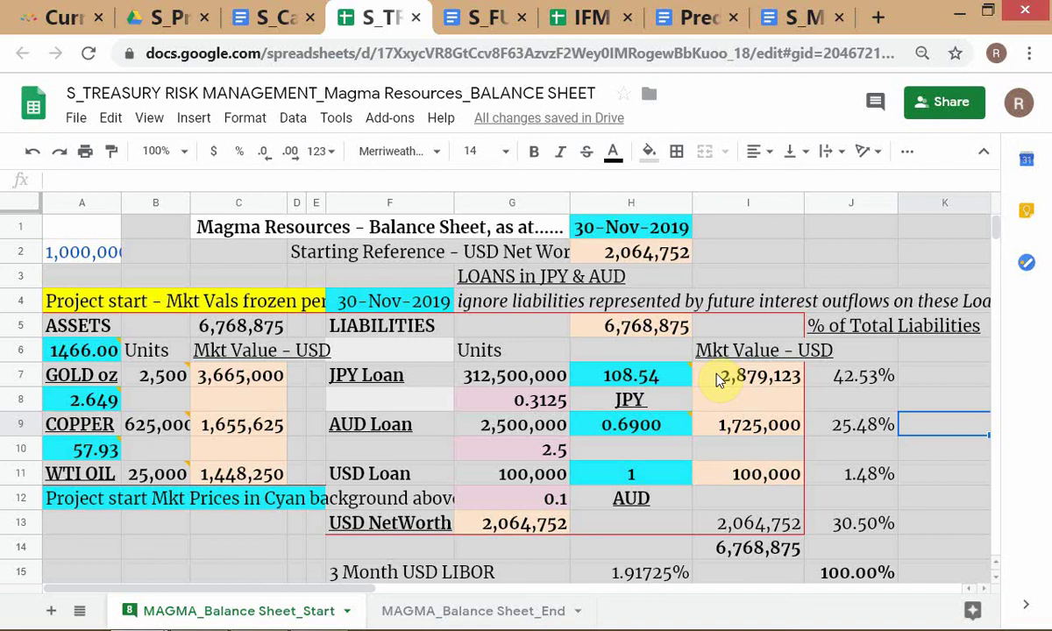
left_click(973, 506)
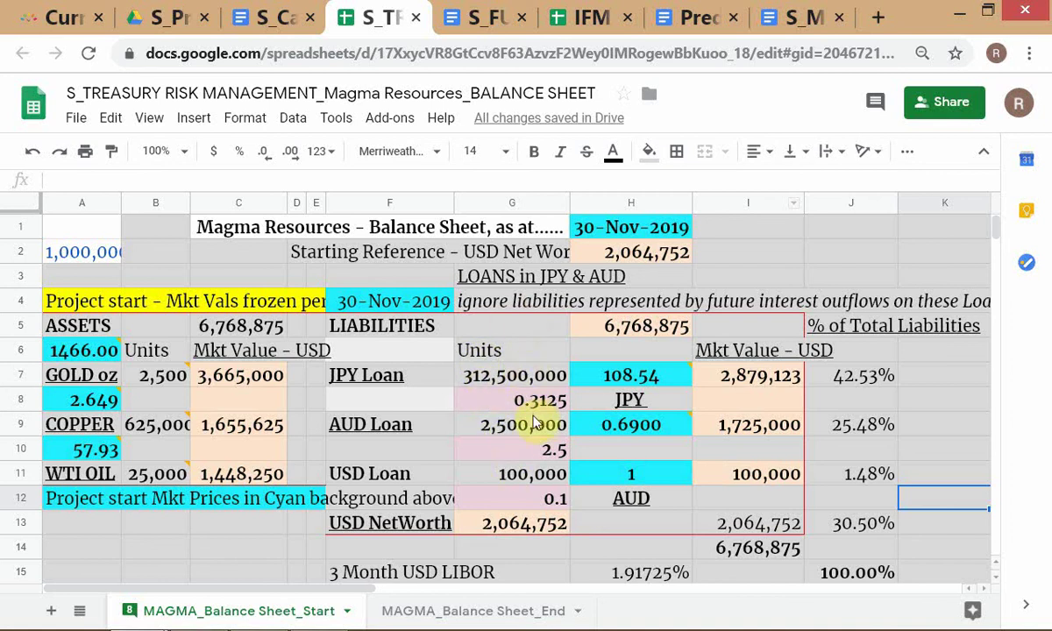
mouse_move(640, 428)
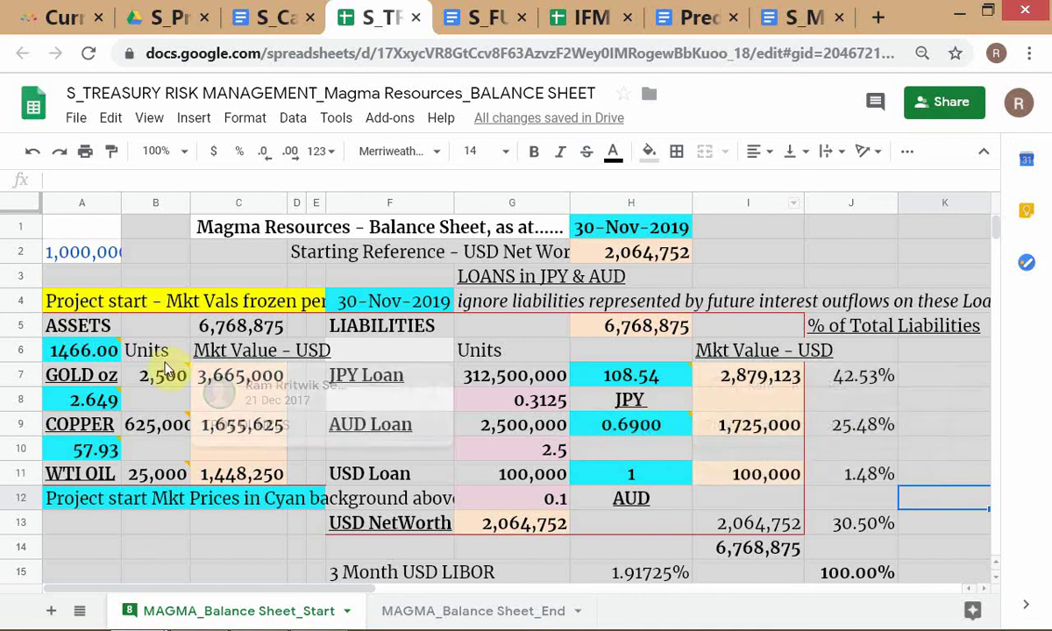
mouse_move(732, 399)
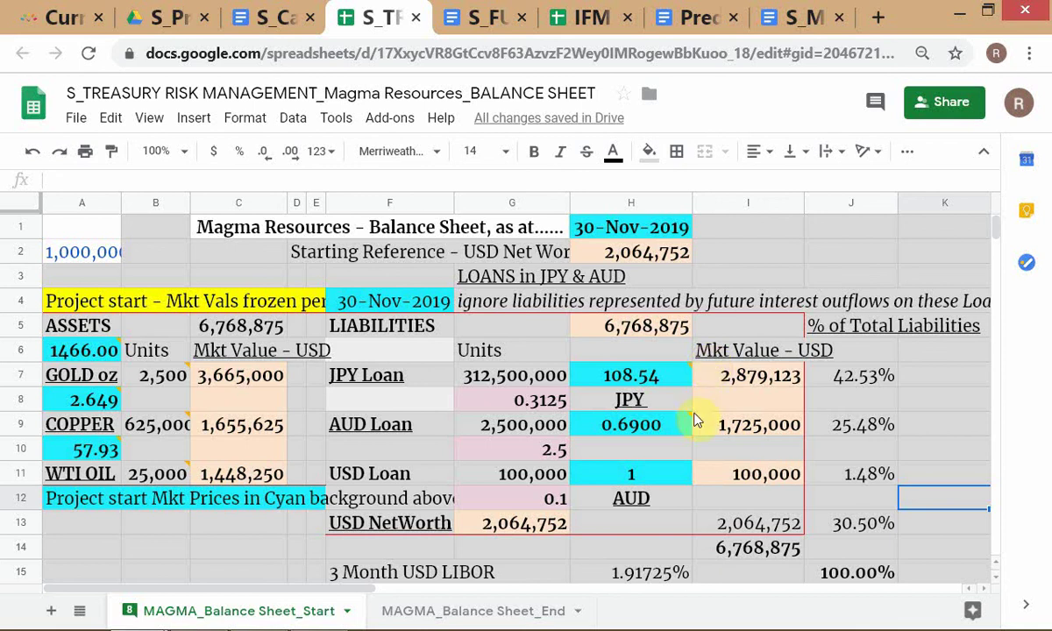
left_click(894, 430)
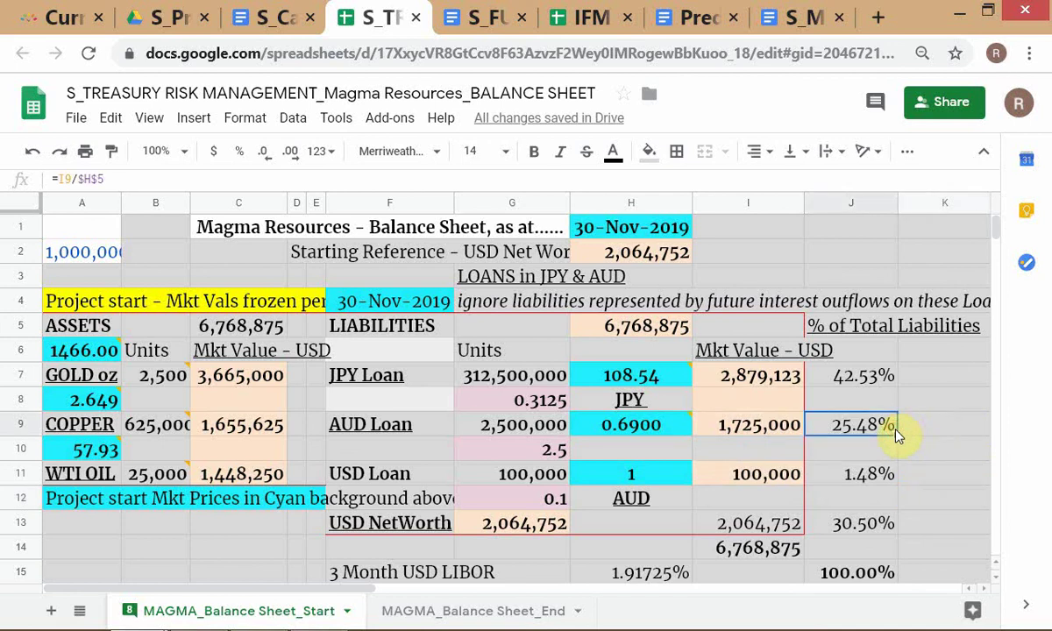
Step: Inspect the USD market value formulas of the JPY, USD and AUD loans in the starting balance sheet
key("Up")
key("Up")
key("Left")
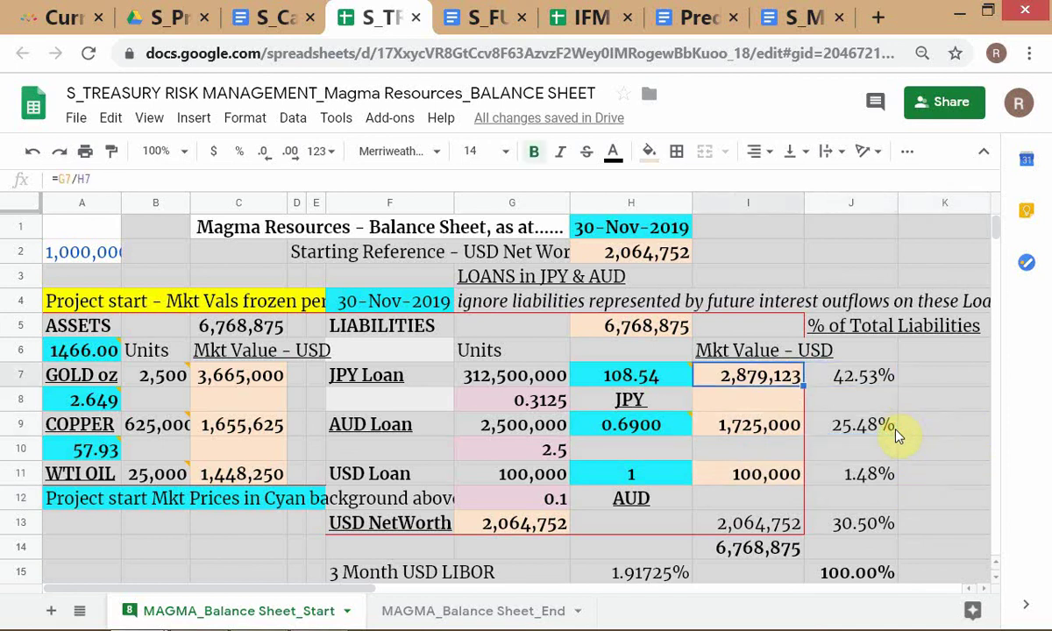
key("Down")
key("Down")
key("Down")
key("Down")
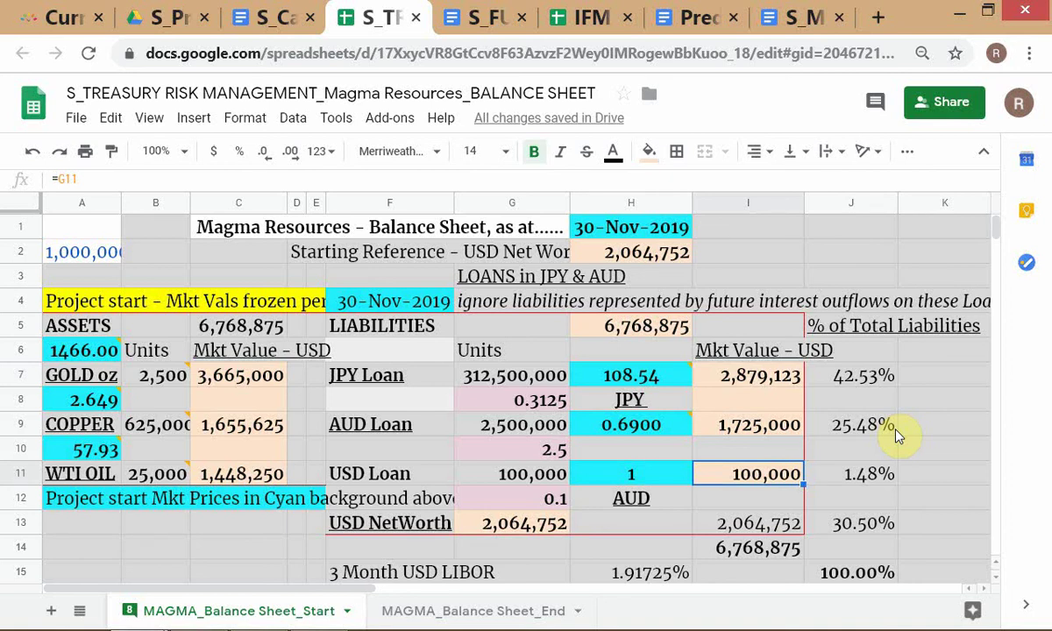
key("Up")
key("Up")
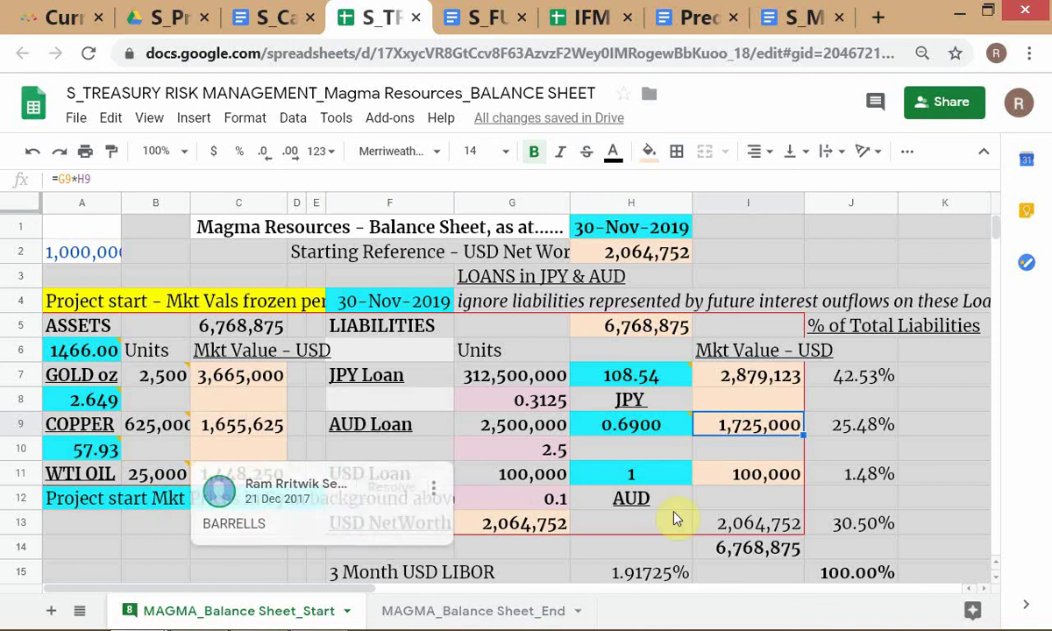
Step: Undo the last change to the AUD loan's spot AUD/USD rate
left_click(721, 425)
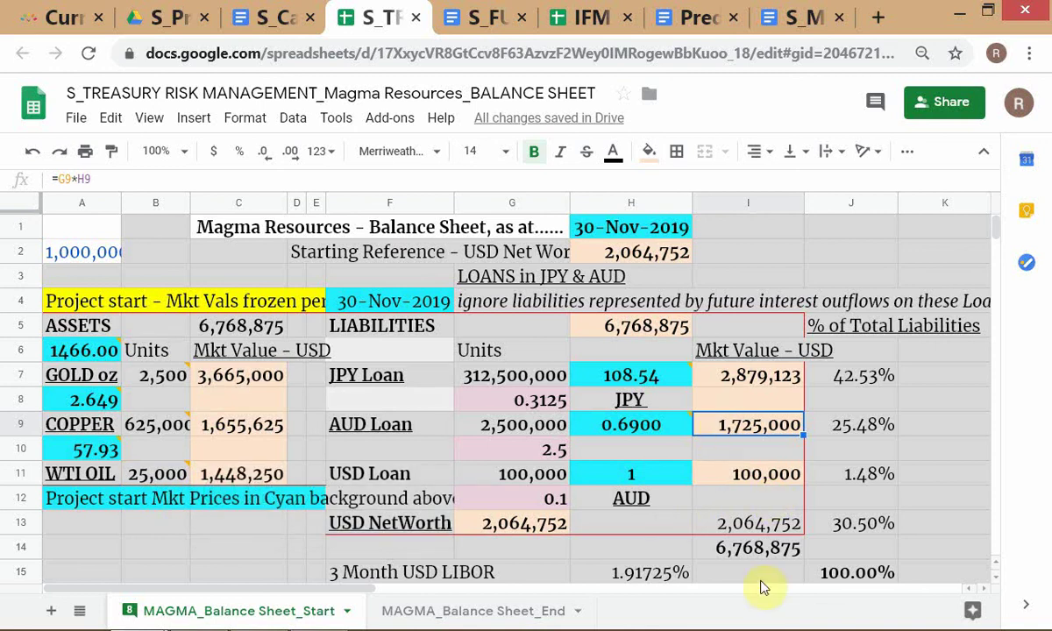
mouse_move(759, 628)
left_click(947, 398)
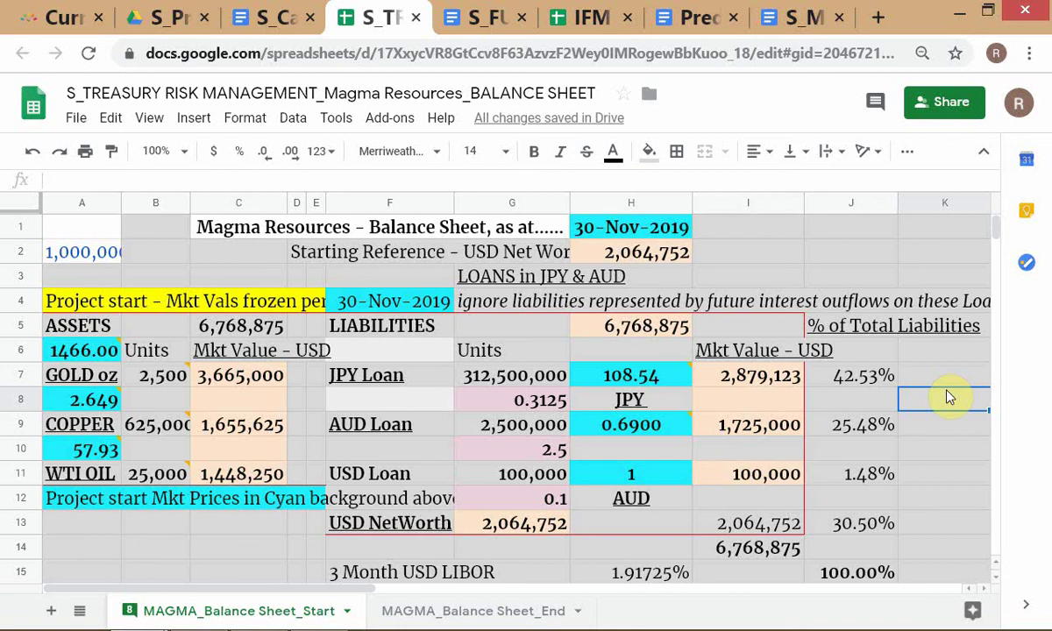
key("ctrl+z")
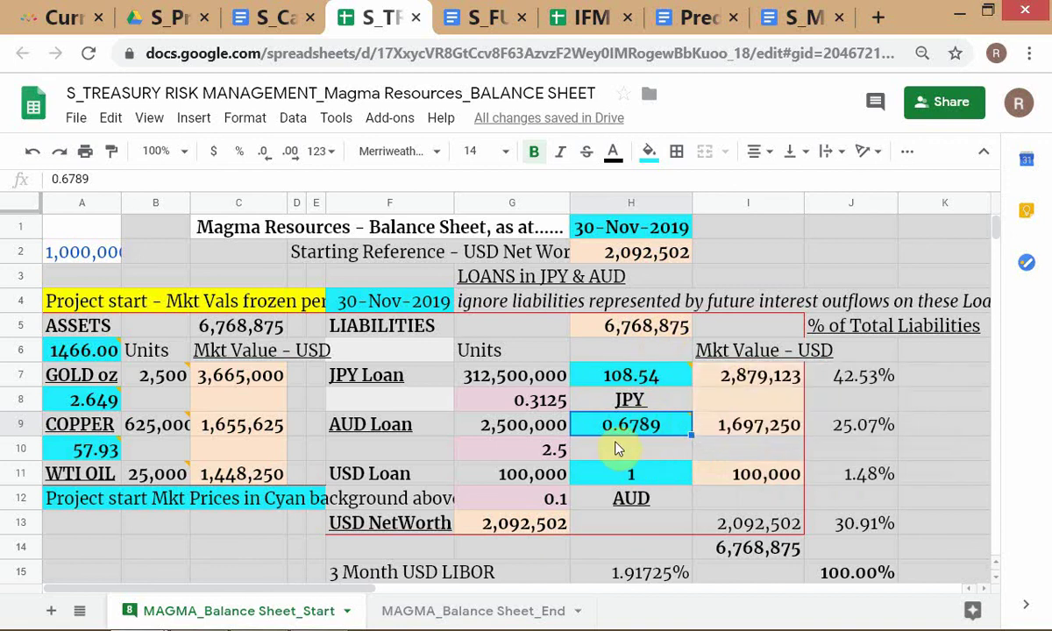
Step: Set the AUD loan's spot AUD/USD rate to 0.65 in the starting balance sheet
type(".65")
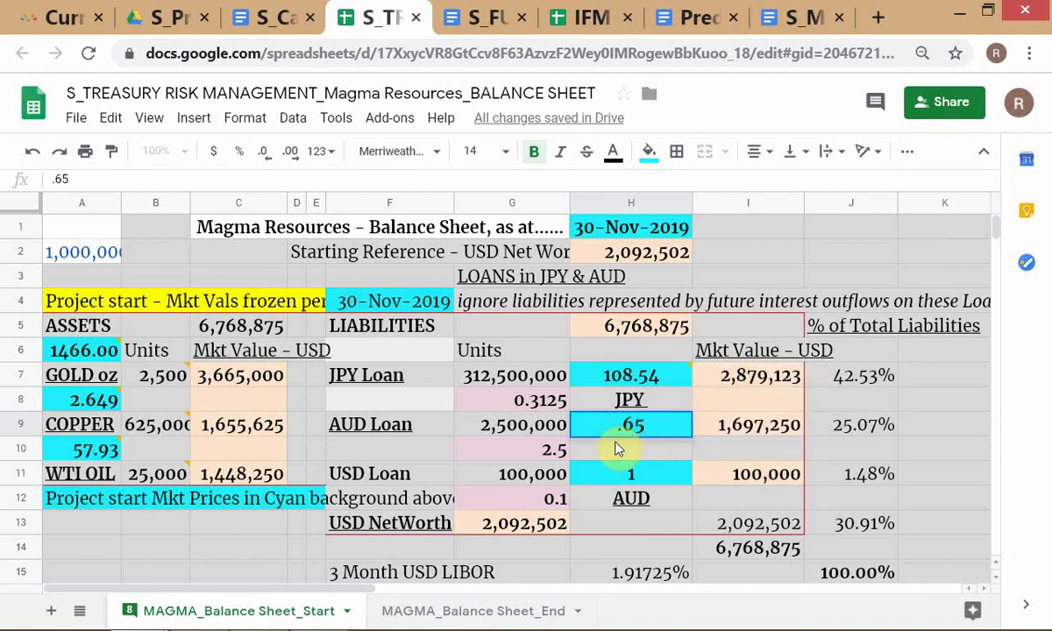
key("Return")
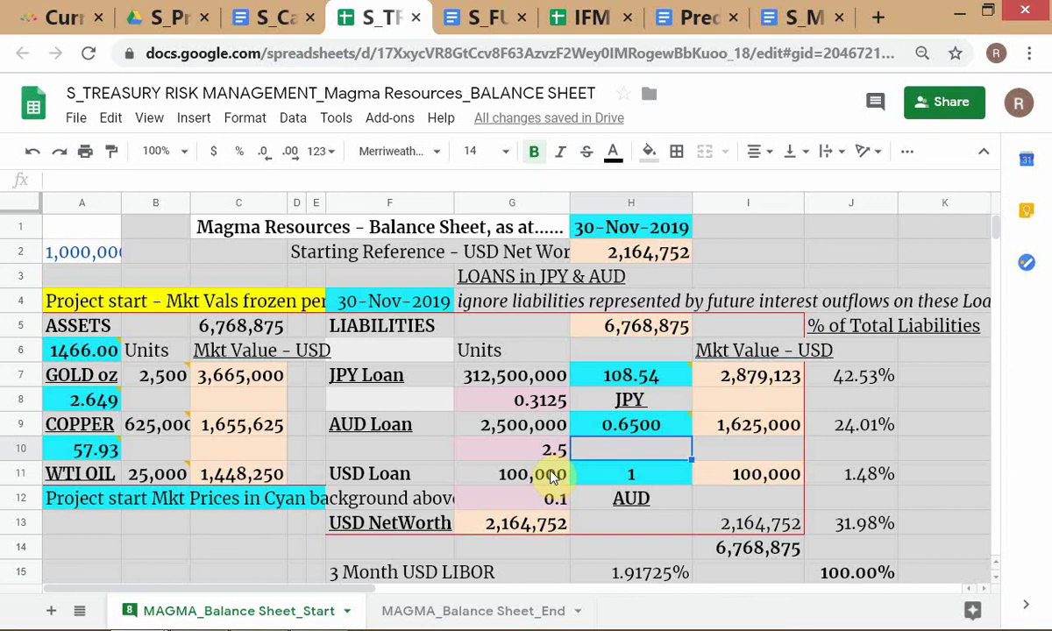
left_click(912, 502)
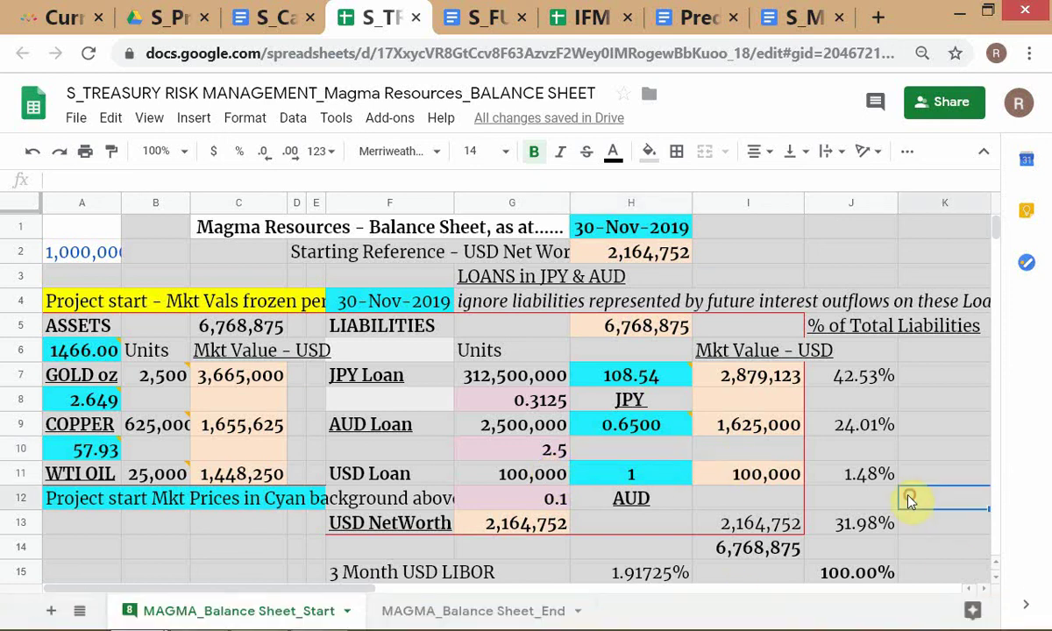
Step: Check the New Delhi world clock and the session outline document, and return to the starting balance sheet
left_click(70, 23)
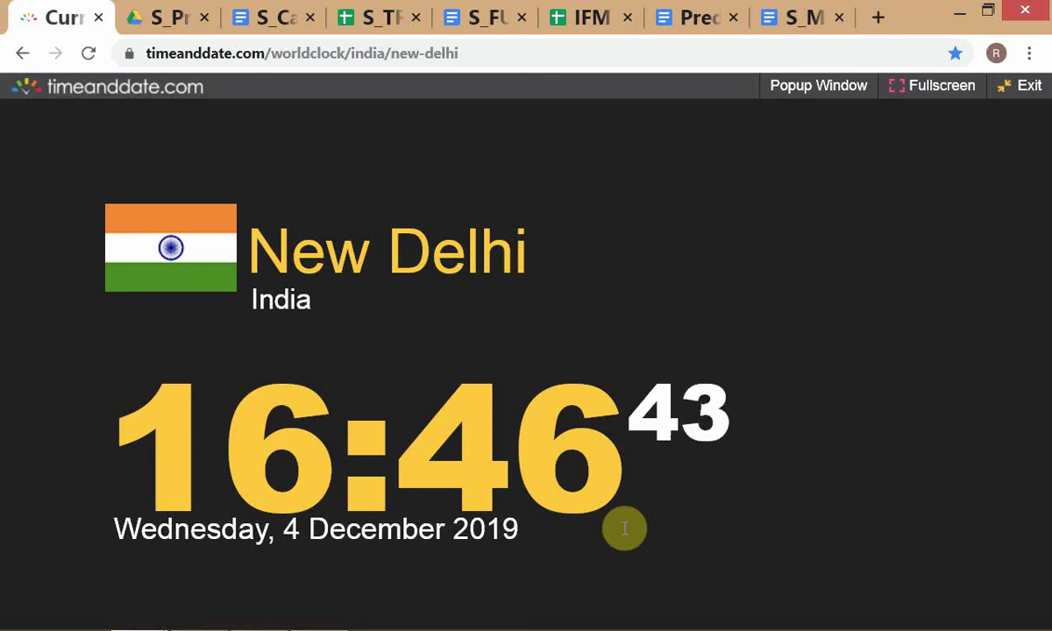
key("alt+Tab")
key("alt+Tab")
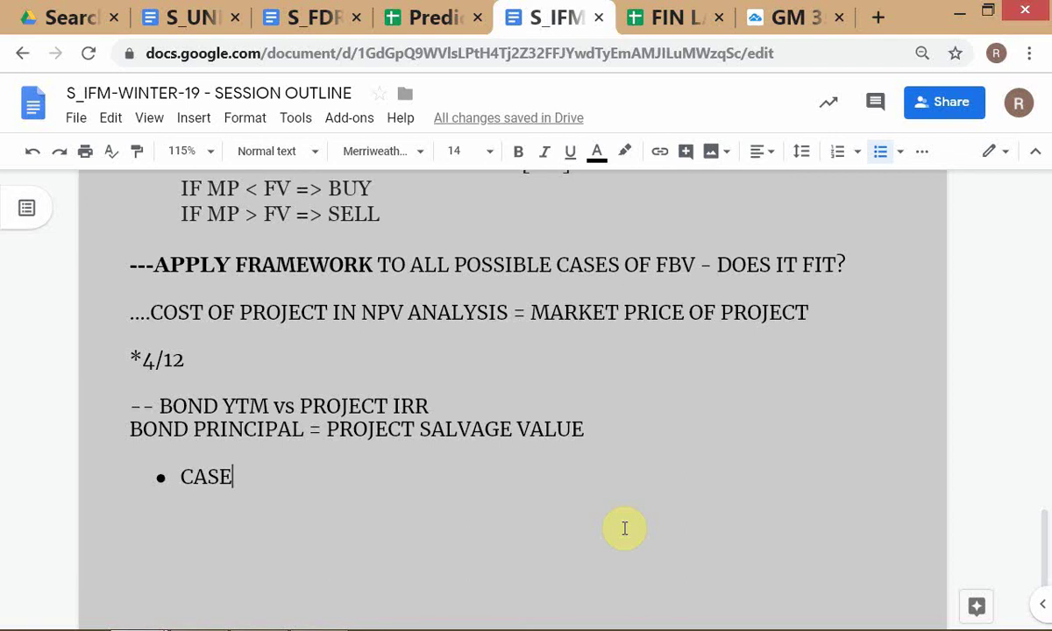
key("alt+Tab")
key("Tab")
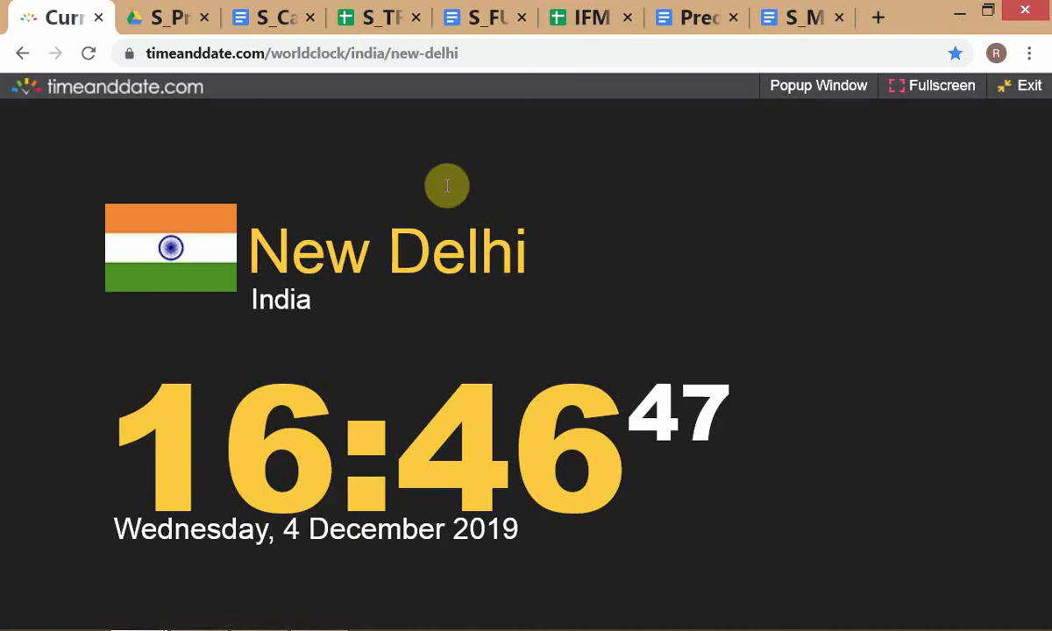
left_click(359, 23)
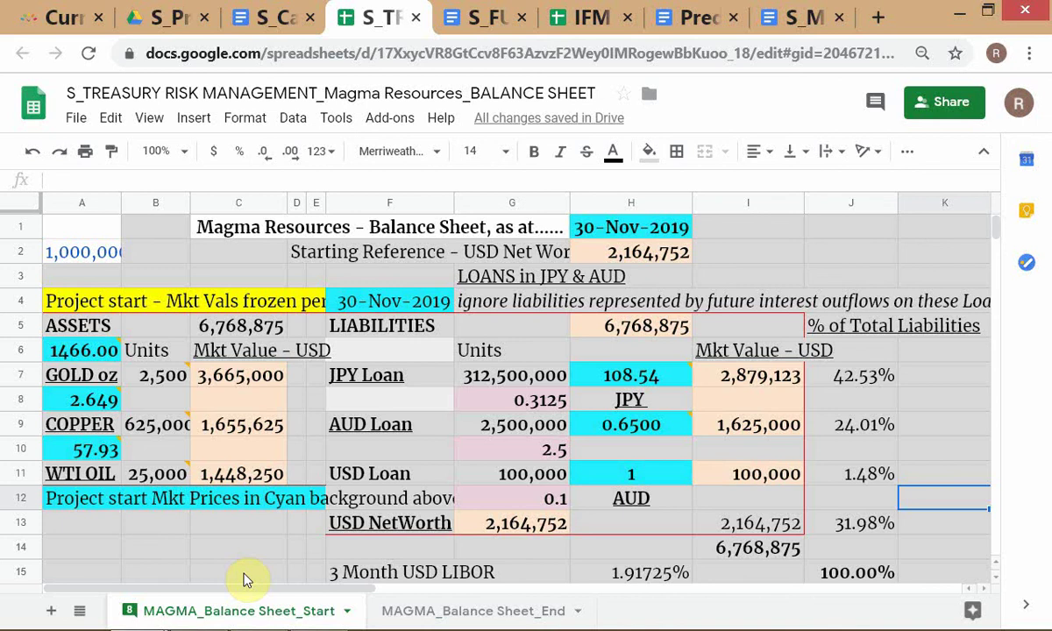
Step: Switch to the TradingView General Motors chart and remove the Ford (F, CBOE BZX) comparison series
key("alt+Tab")
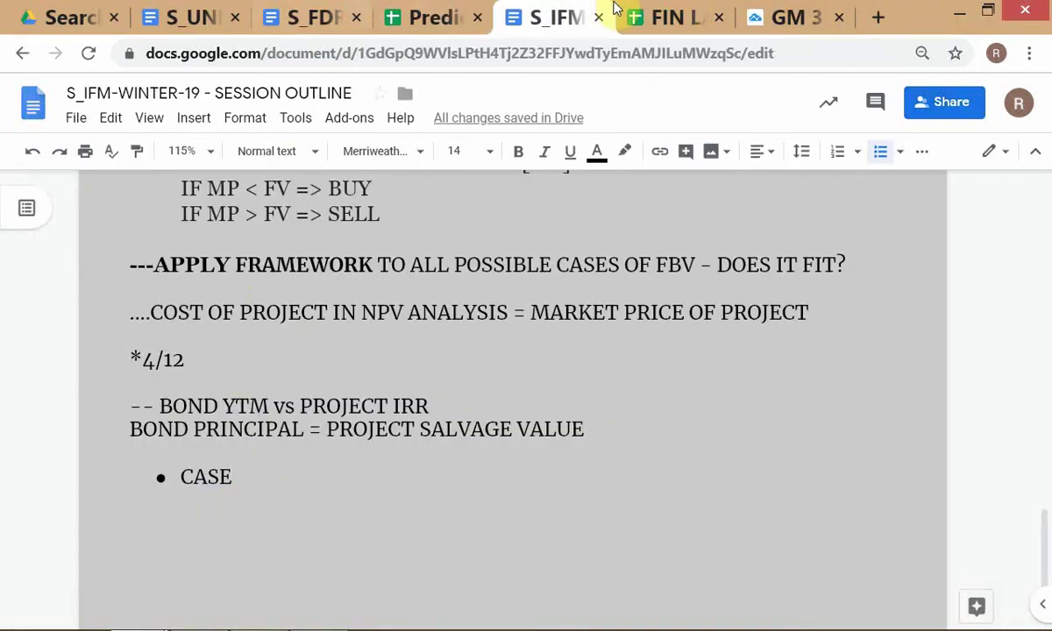
left_click(793, 17)
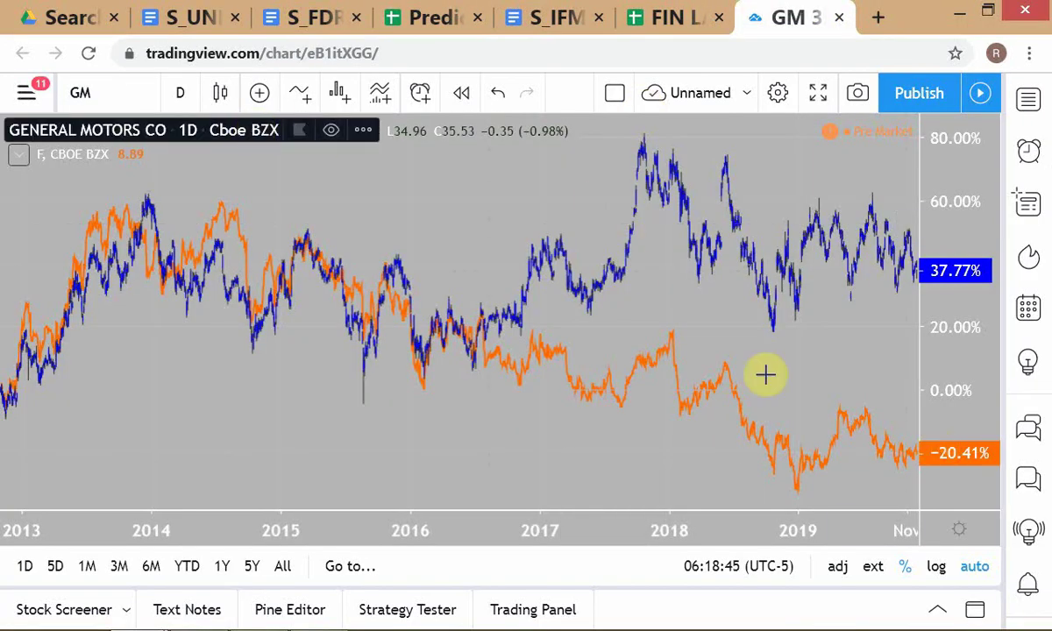
left_click(856, 429)
right_click(856, 430)
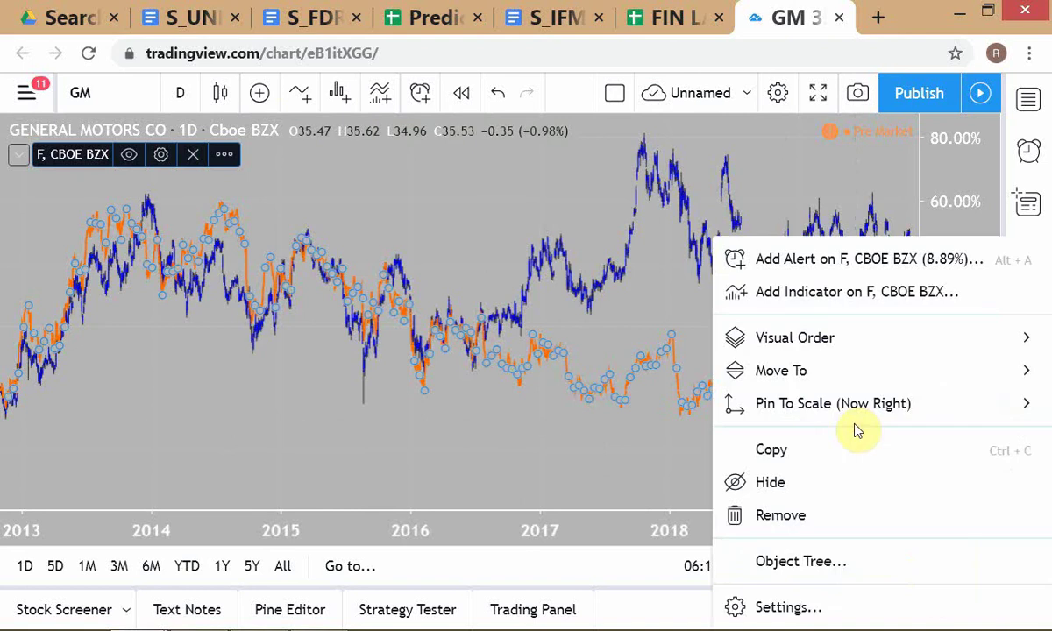
left_click(789, 516)
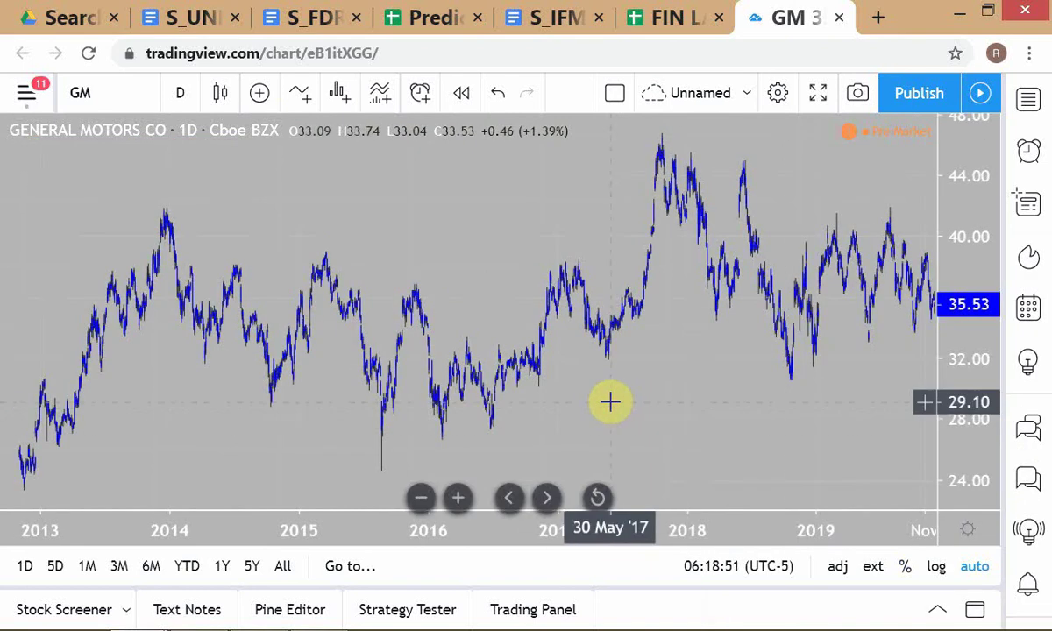
Step: Change the chart's symbol to AUDUSD and dismiss the advertisement covering the price history
type("AUDU")
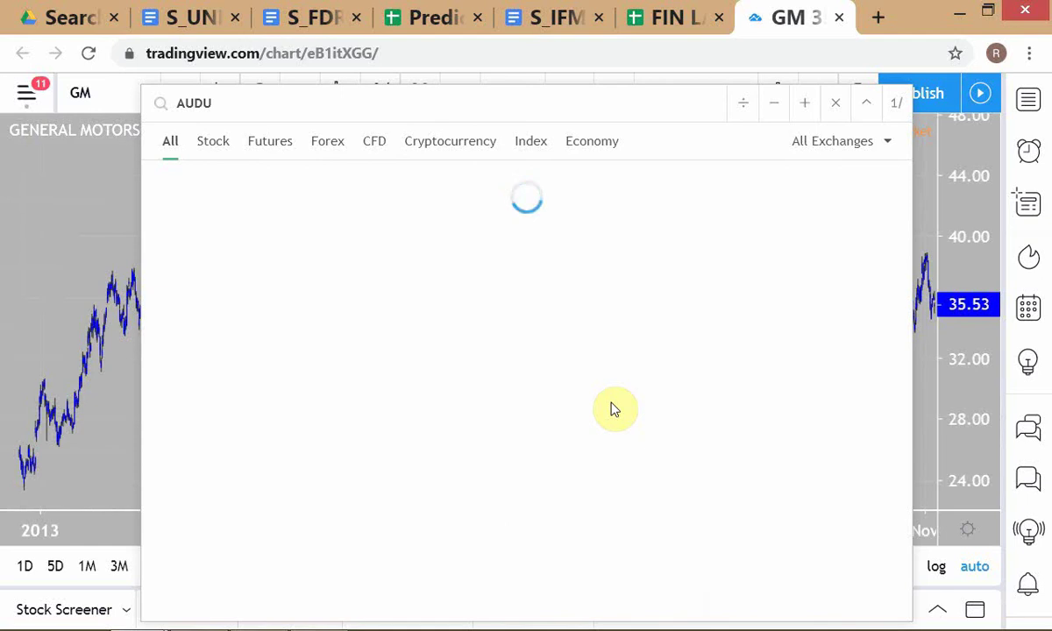
type("SD")
key("Down")
key("Return")
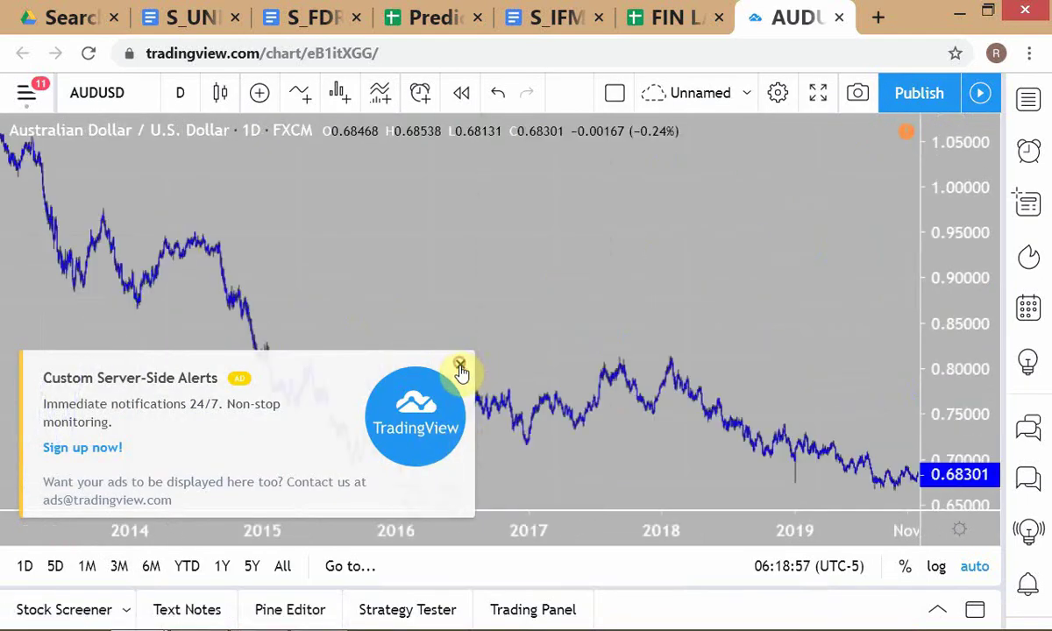
left_click(462, 368)
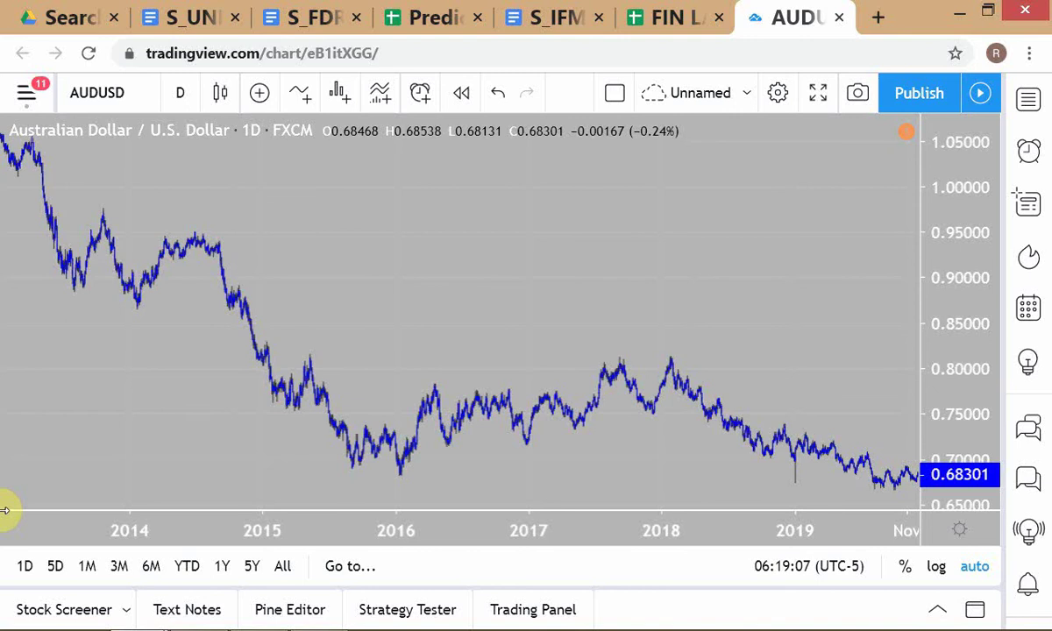
key("alt+Tab")
key("Tab")
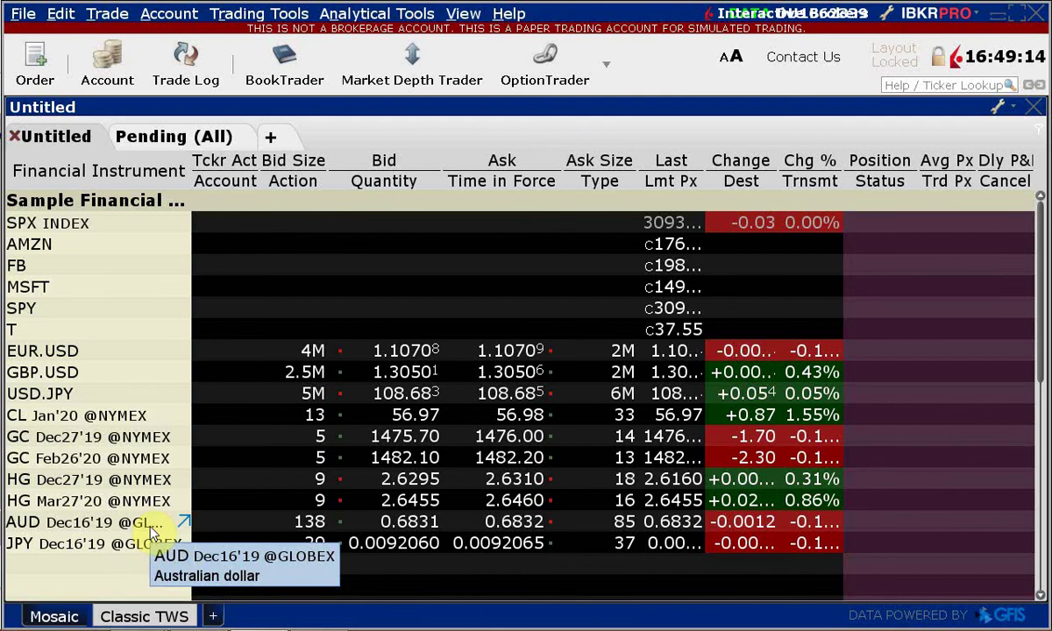
key("alt+Tab")
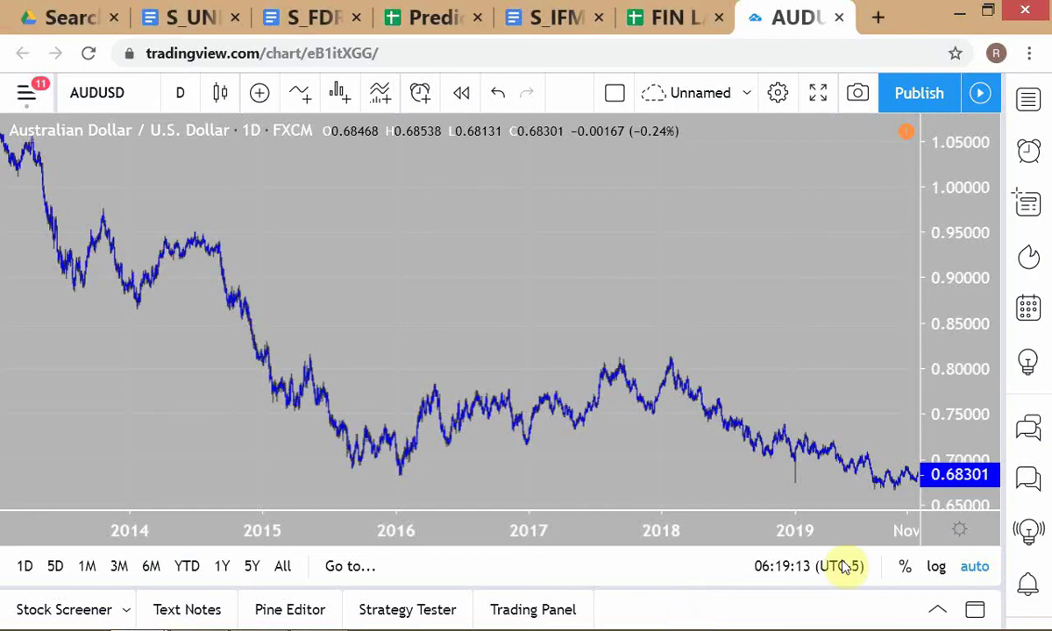
key("alt+Tab")
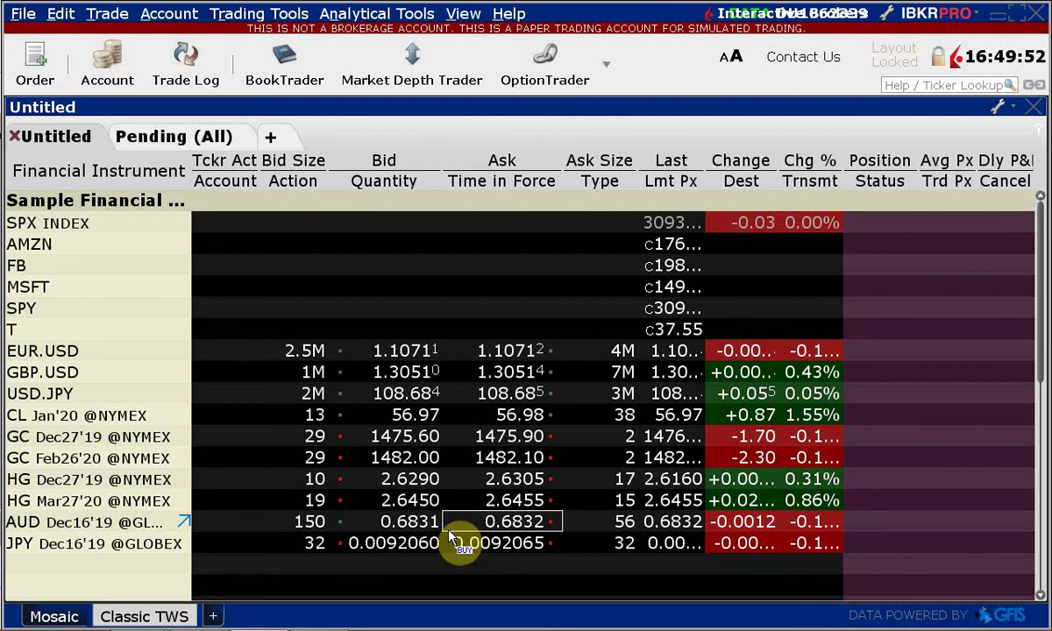
Step: Compare the AUD loan's figures in the starting balance sheet with the AUDUSD price history on TradingView
key("alt+Tab")
key("alt+Tab")
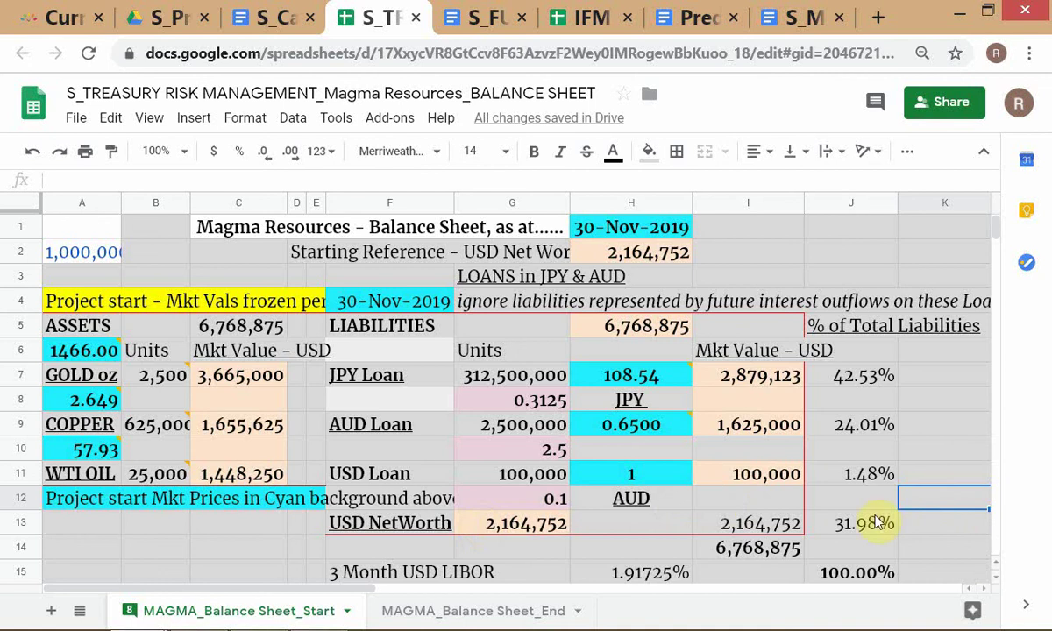
left_click(951, 455)
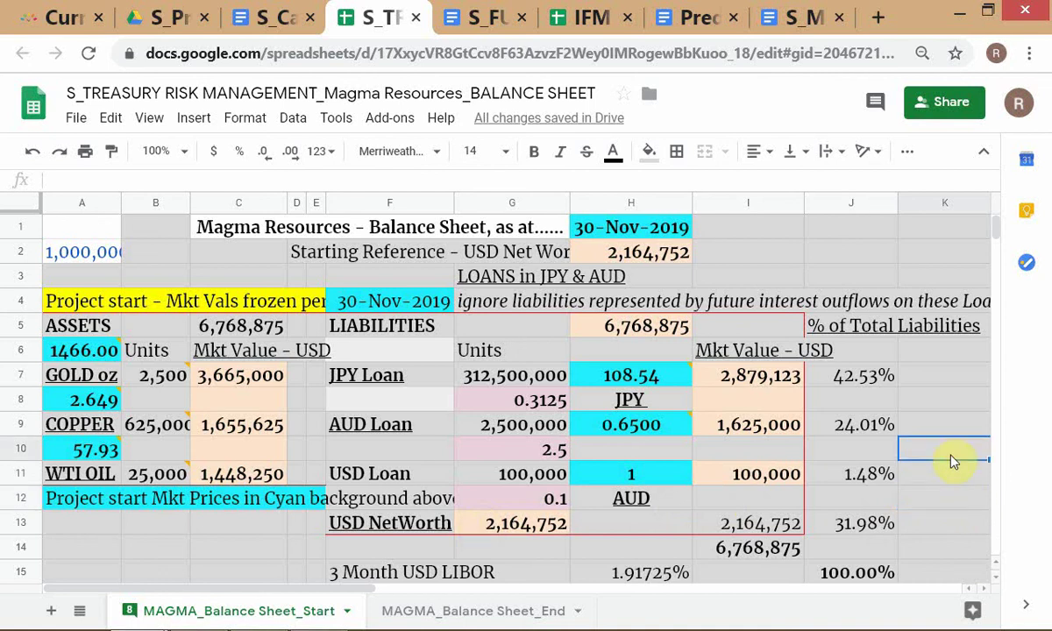
key("alt+Tab")
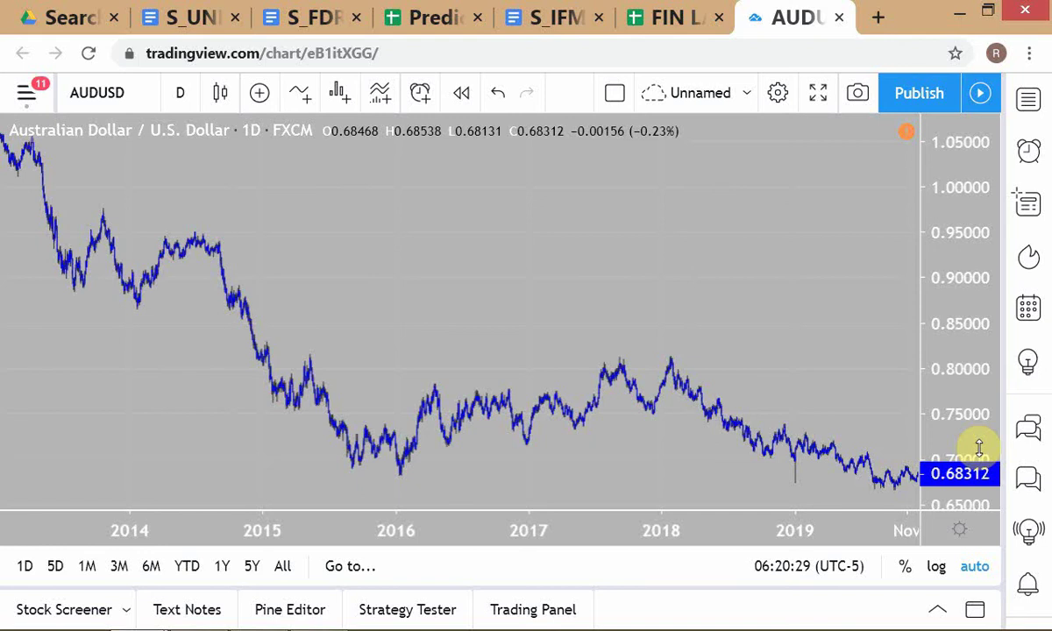
key("alt+Tab")
key("alt+Tab")
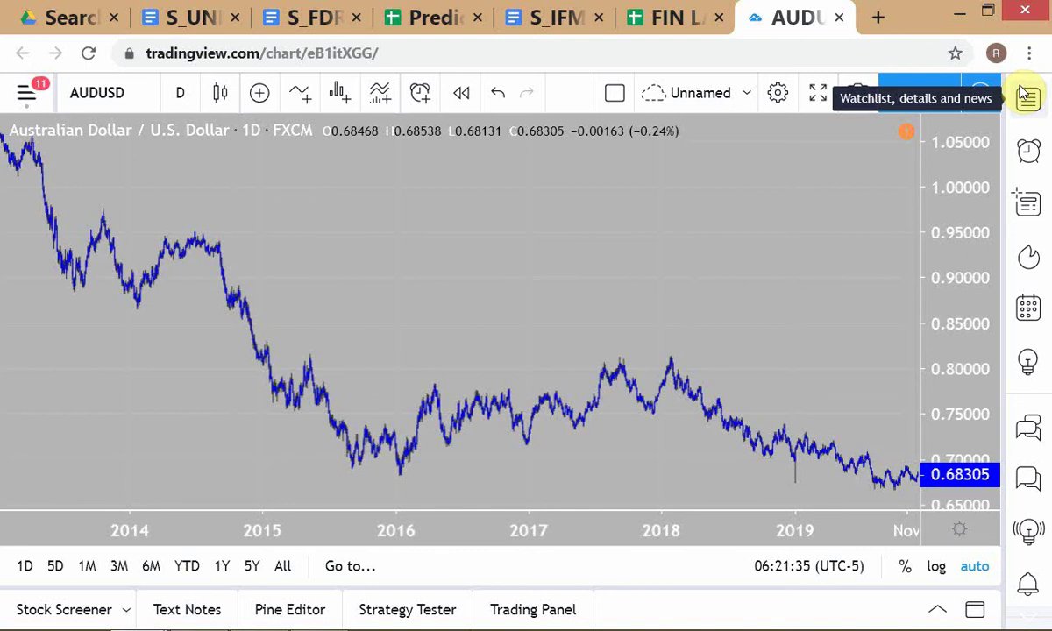
Step: Return to the Magma Resources balance sheet in Google Sheets and undo the AUD/USD rate change to 0.65
key("alt+Tab")
key("alt+Tab")
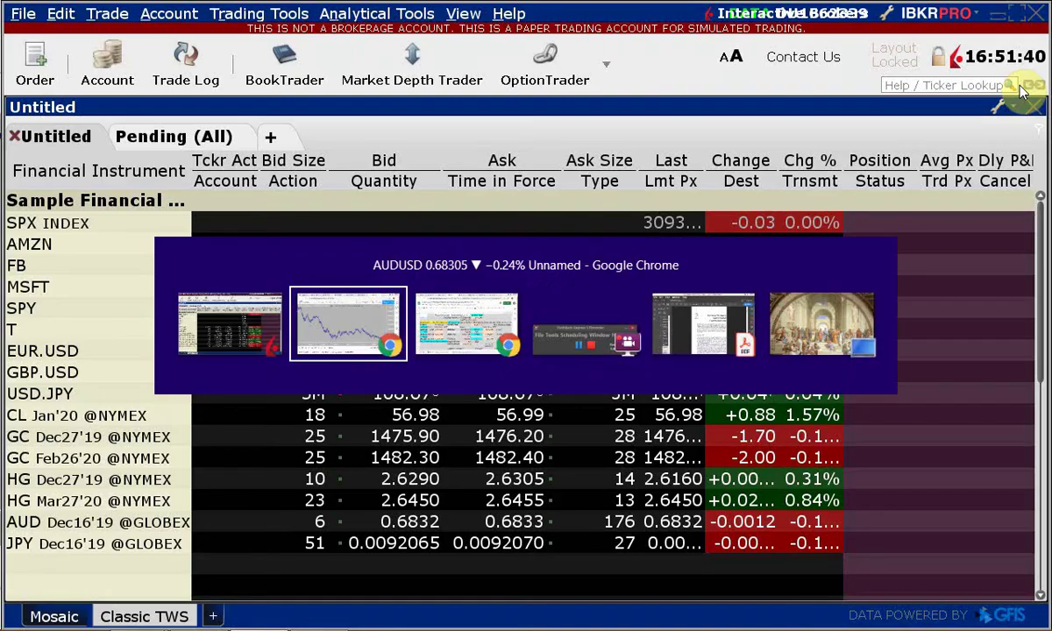
key("alt+Tab")
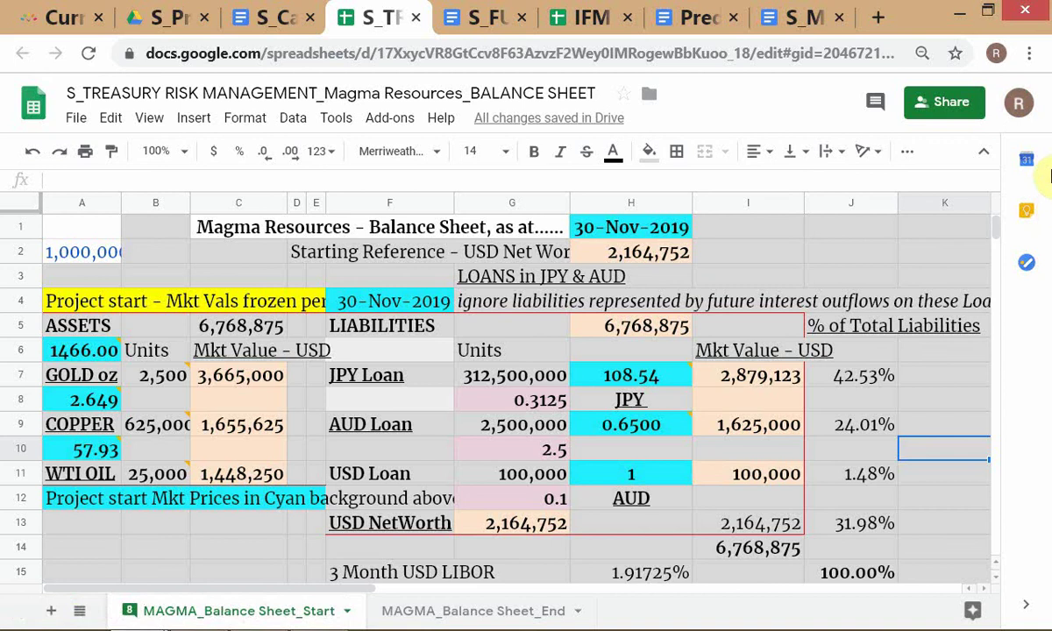
left_click(948, 353)
key("ctrl+z")
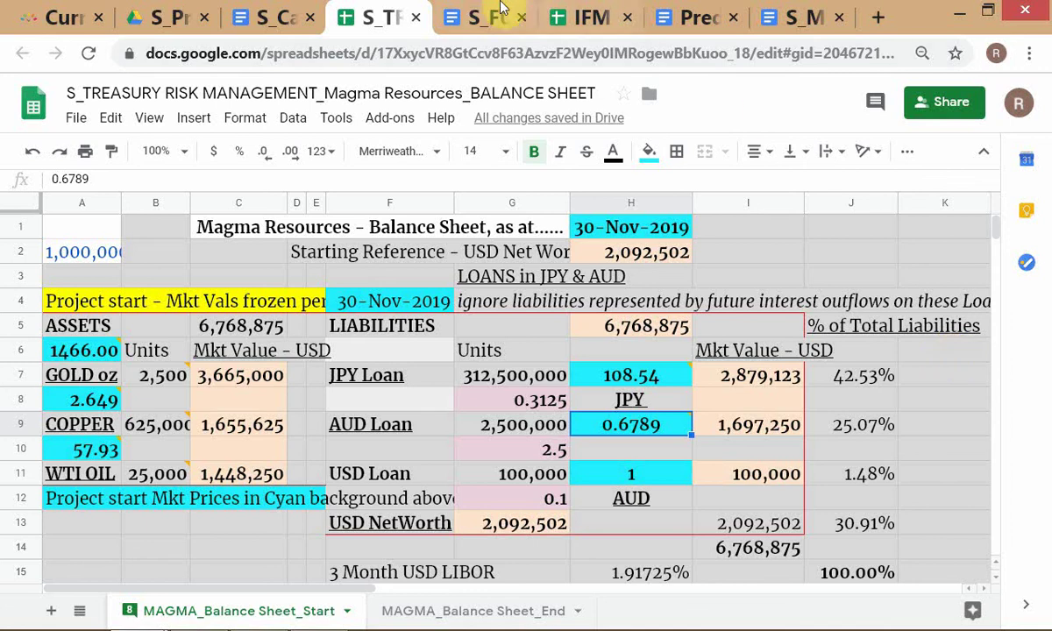
Step: Review the Magma Resources case introduction and opening questions, and return to the starting balance sheet's assets and liabilities
left_click(265, 17)
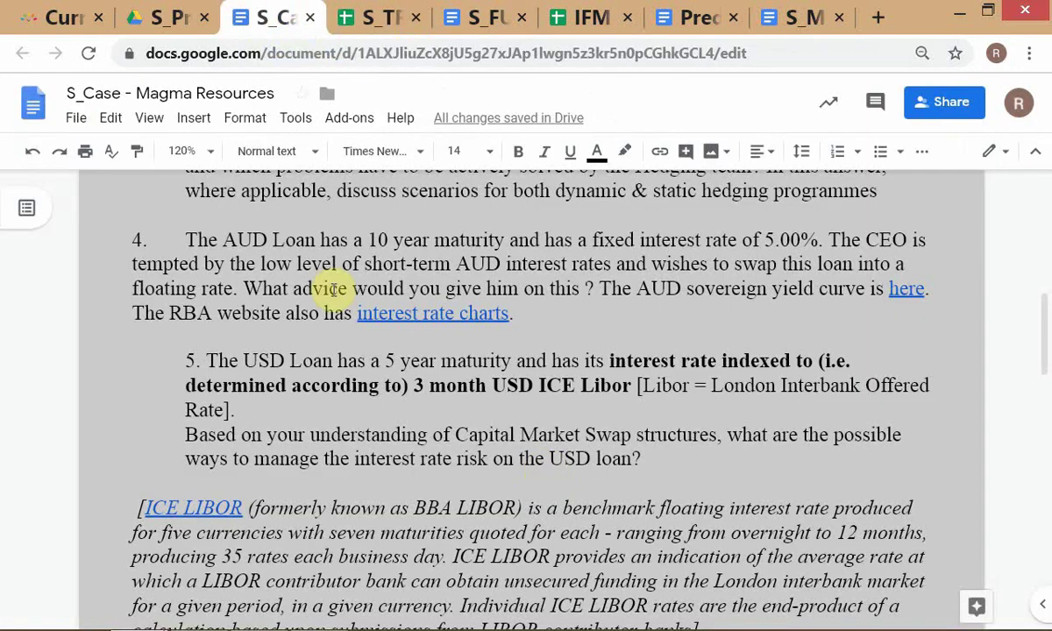
scroll(342, 456, "up", 4)
scroll(346, 456, "up", 3)
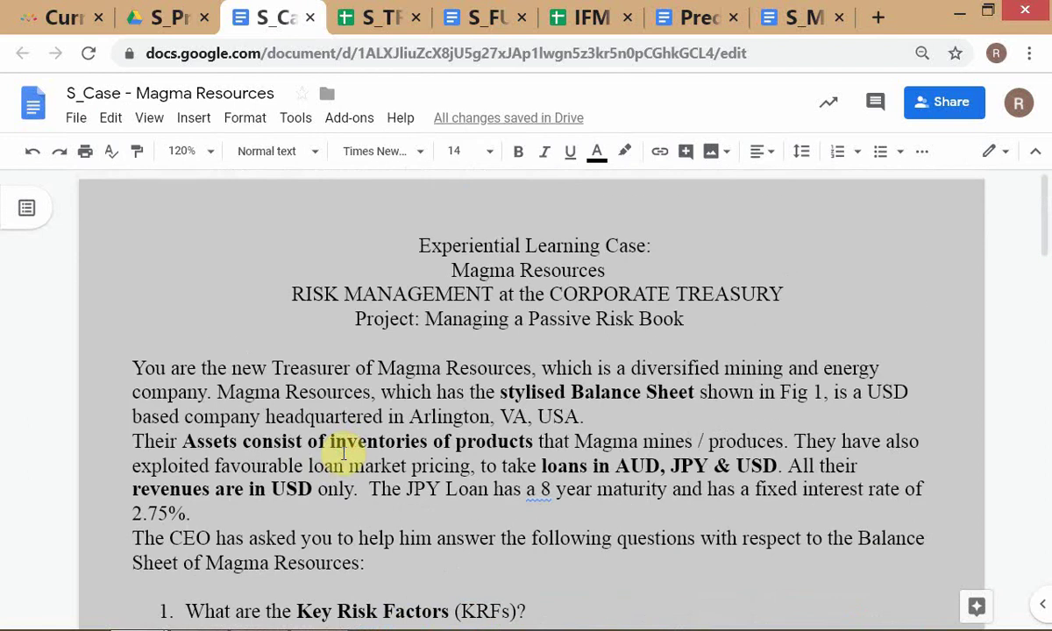
scroll(344, 454, "down", 1)
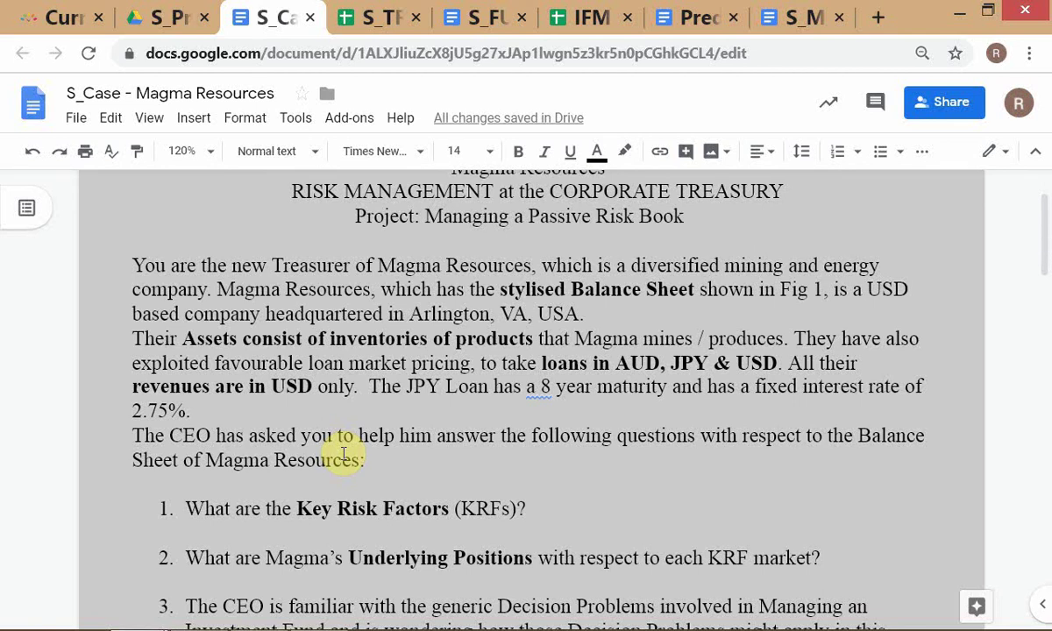
left_click(366, 21)
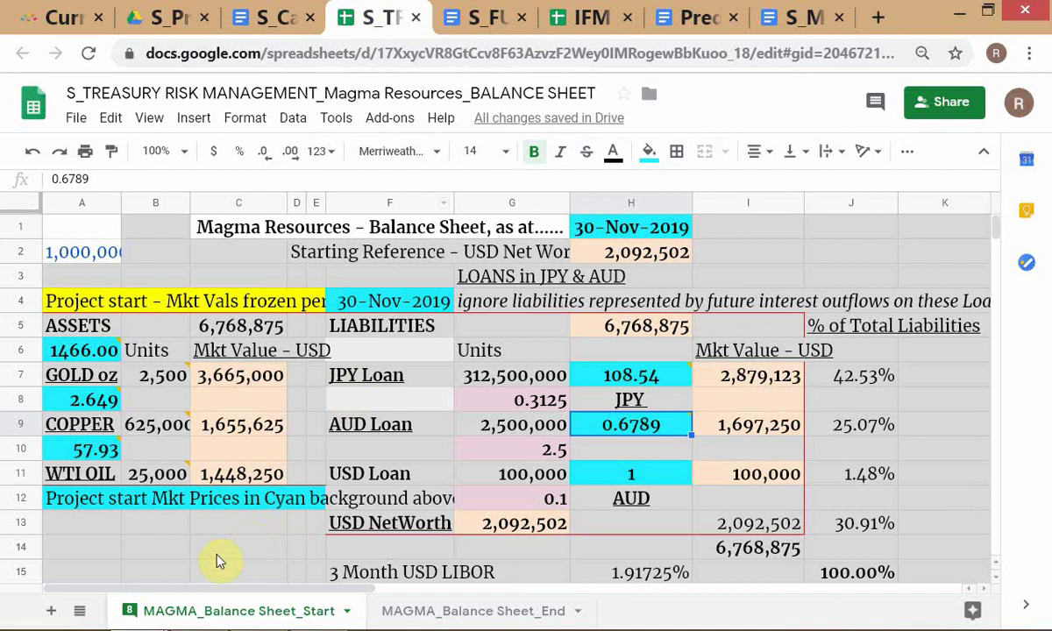
scroll(218, 559, "down", 1)
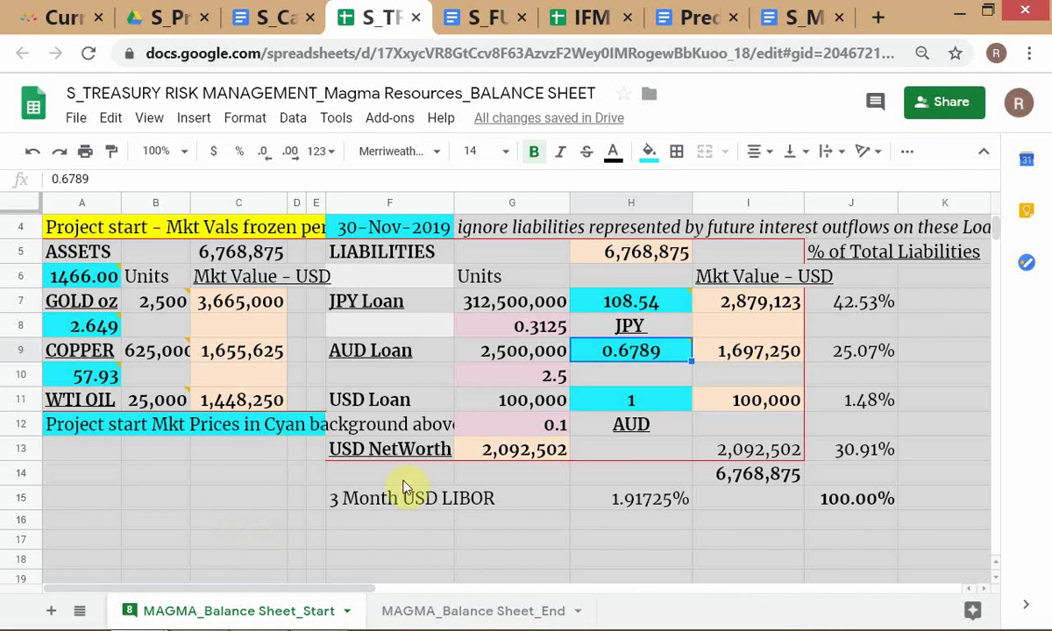
Step: Review the JPY, AUD and USD loan exchange rates in the starting balance sheet, and check the AUDUSD chart on TradingView
mouse_move(619, 358)
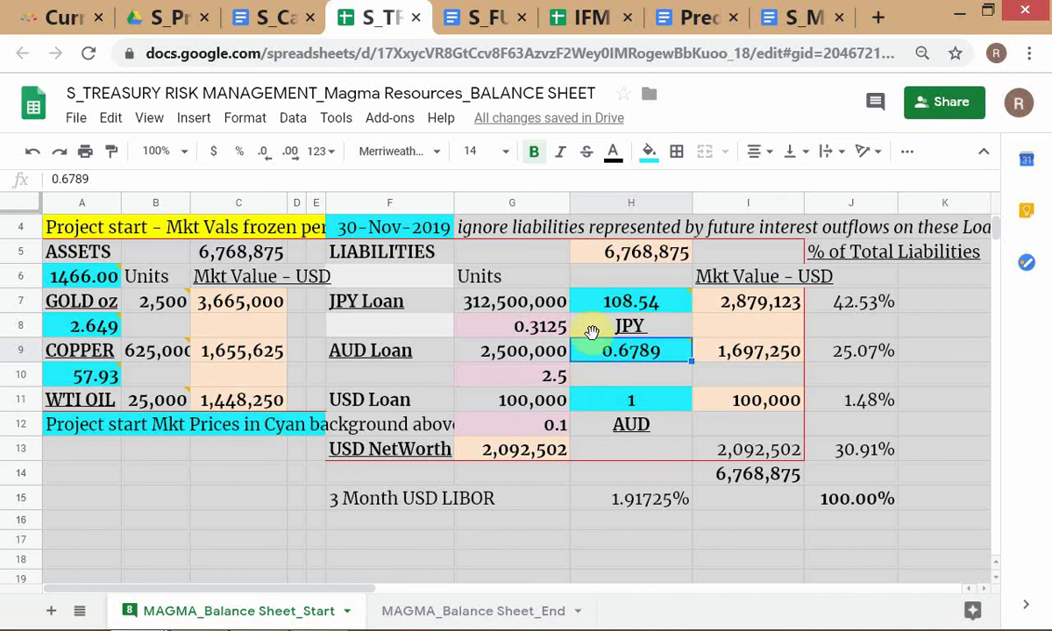
mouse_move(603, 308)
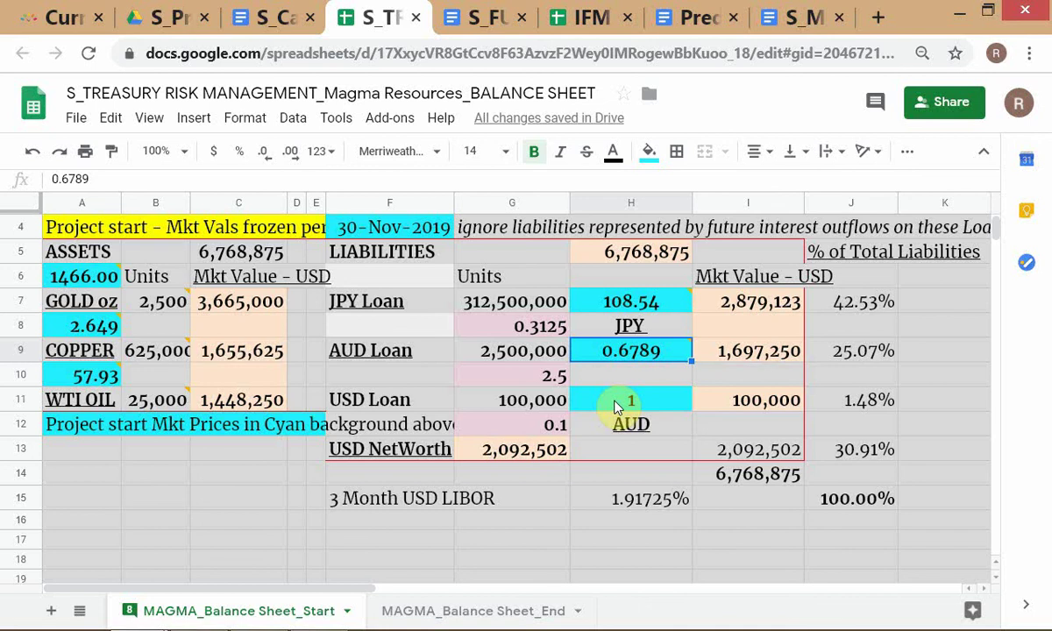
left_click(600, 562)
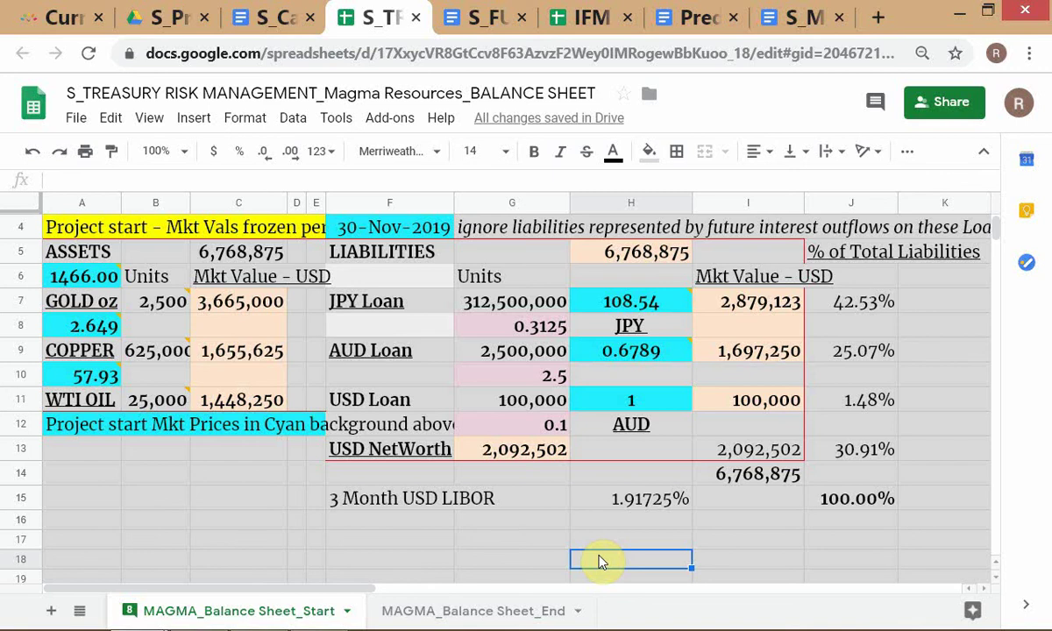
key("alt+Tab")
key("alt+Tab")
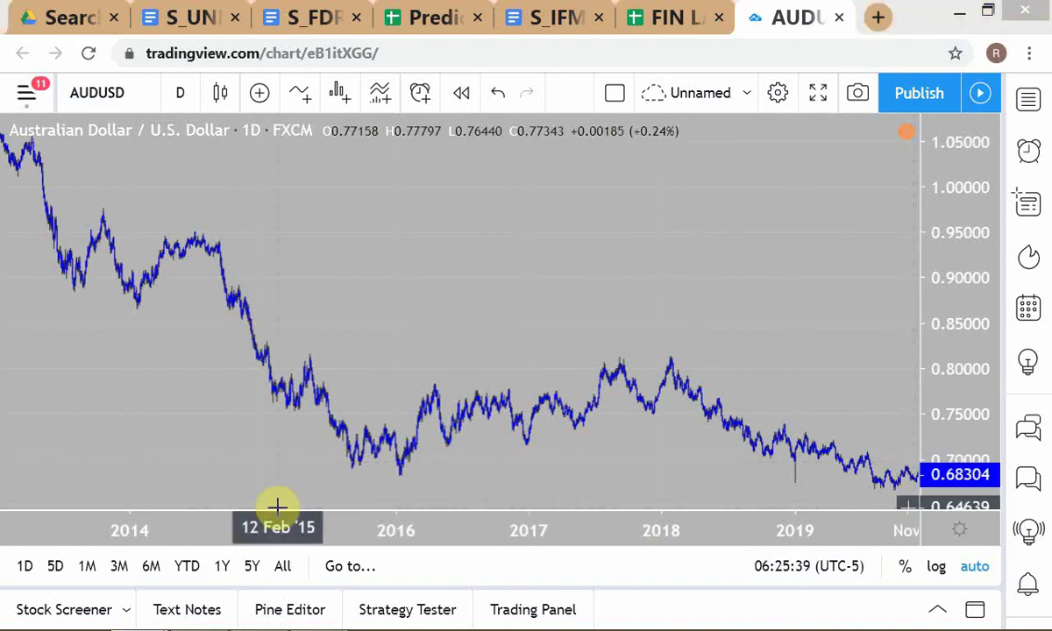
Step: Return to the Magma Resources balance sheet in Google Sheets and review the gold, copper and WTI oil asset figures
key("alt+Tab")
key("alt+Tab")
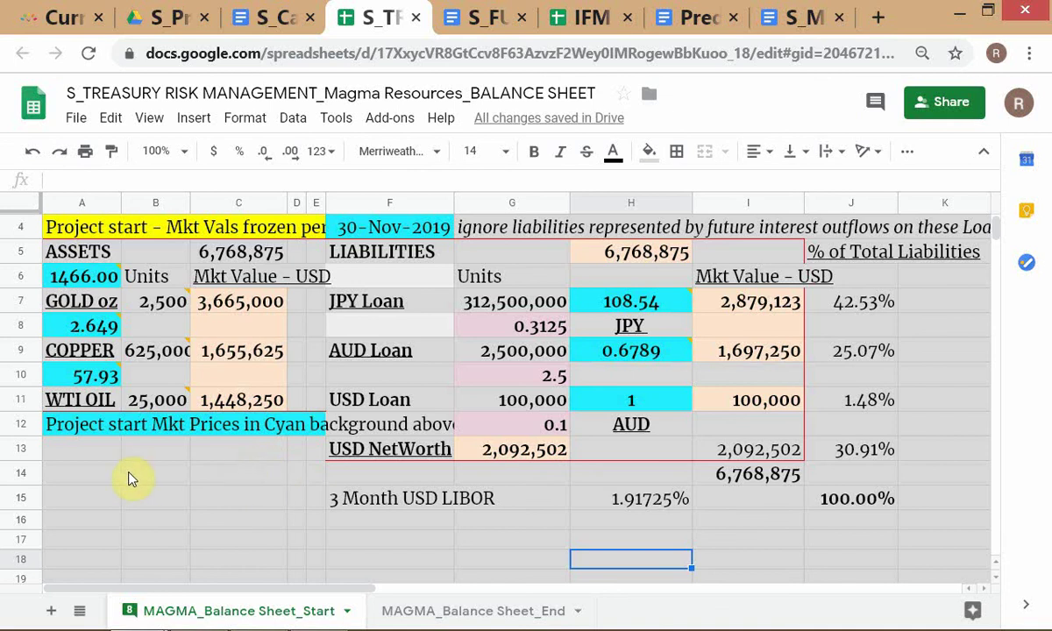
scroll(128, 479, "up", 2)
mouse_move(88, 421)
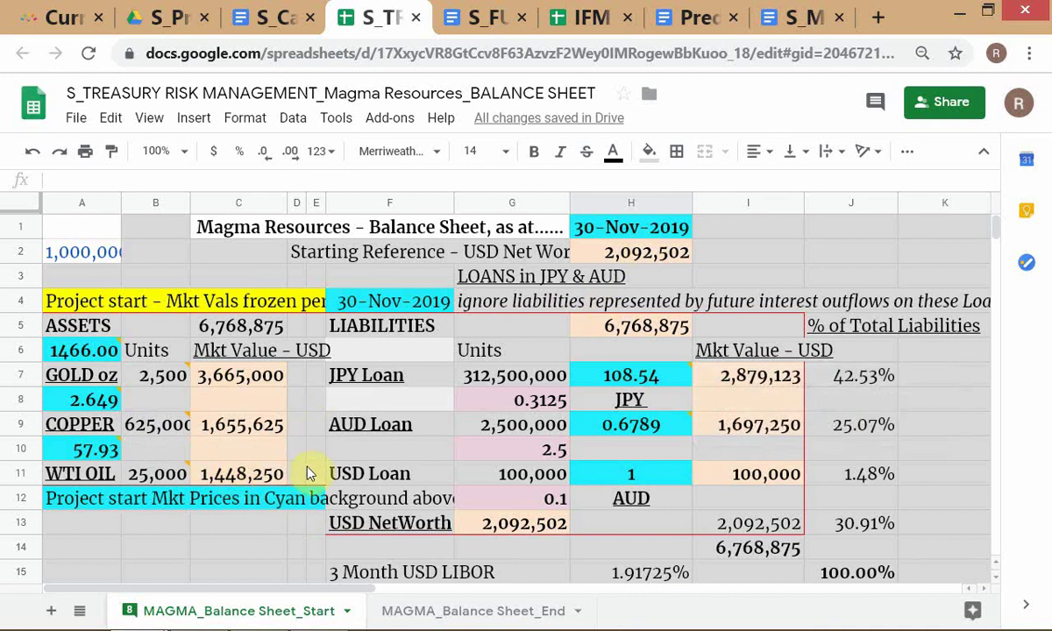
left_click(254, 498)
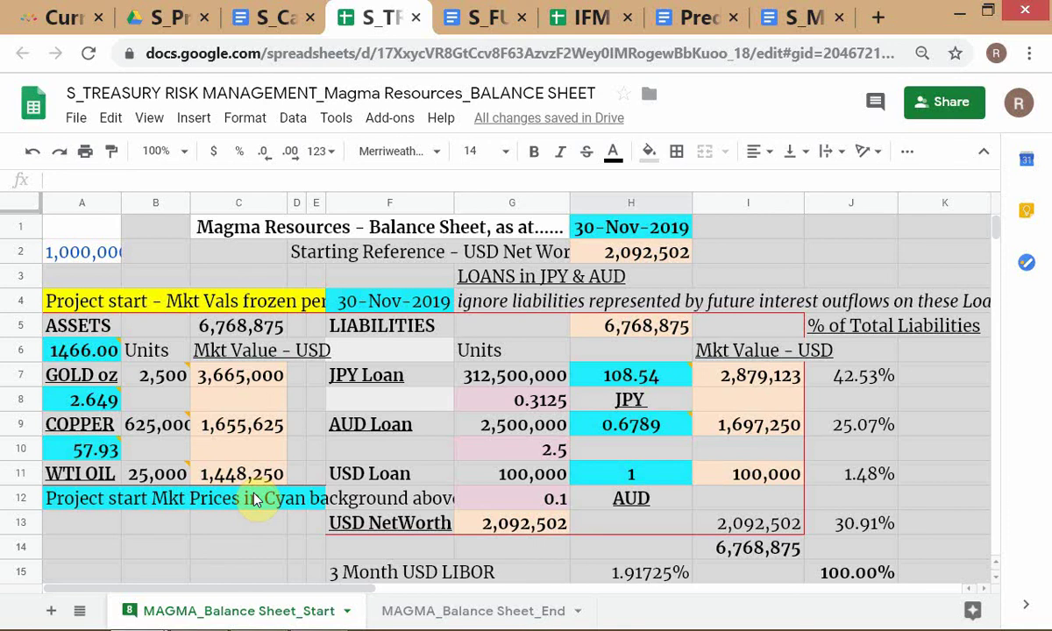
Step: Check the currency and commodity futures quotes in the Interactive Brokers trading platform against the latest AUDUSD price on TradingView
key("alt+Tab")
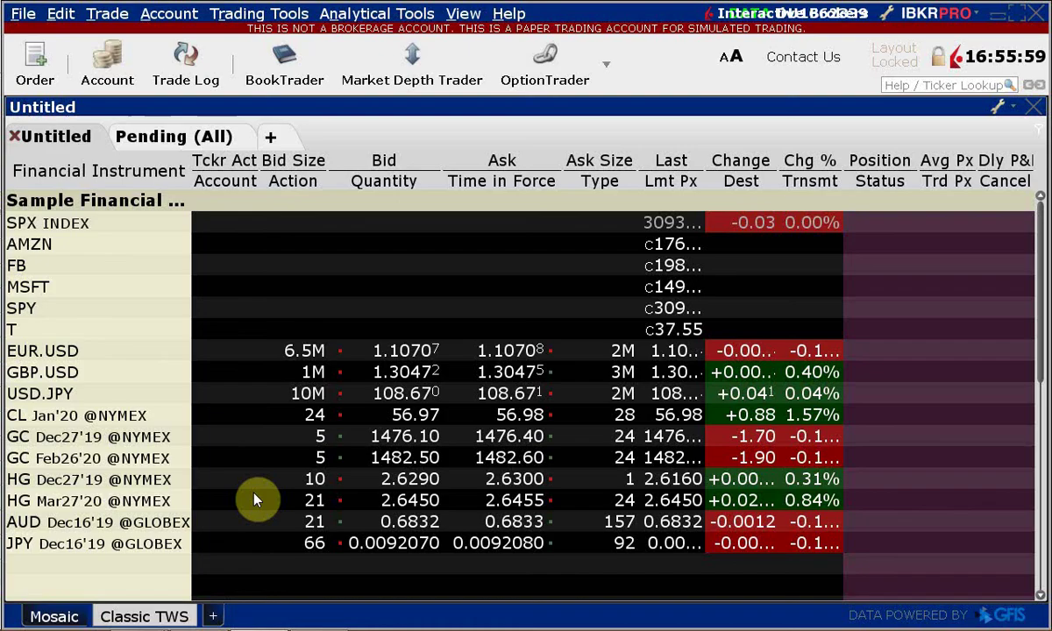
key("alt+Tab")
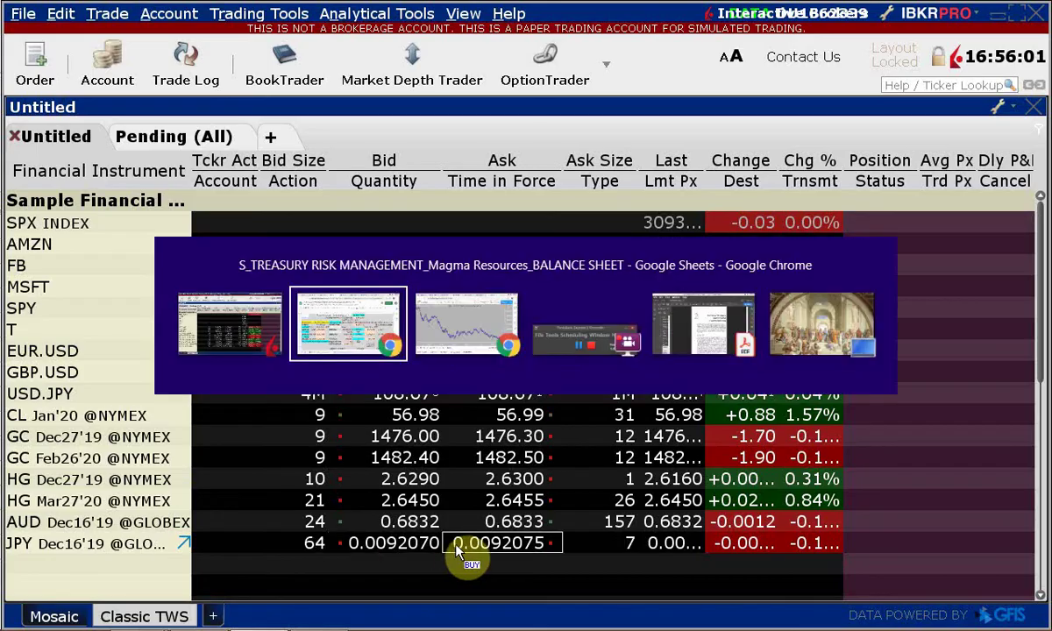
key("alt+Tab")
key("alt+Tab")
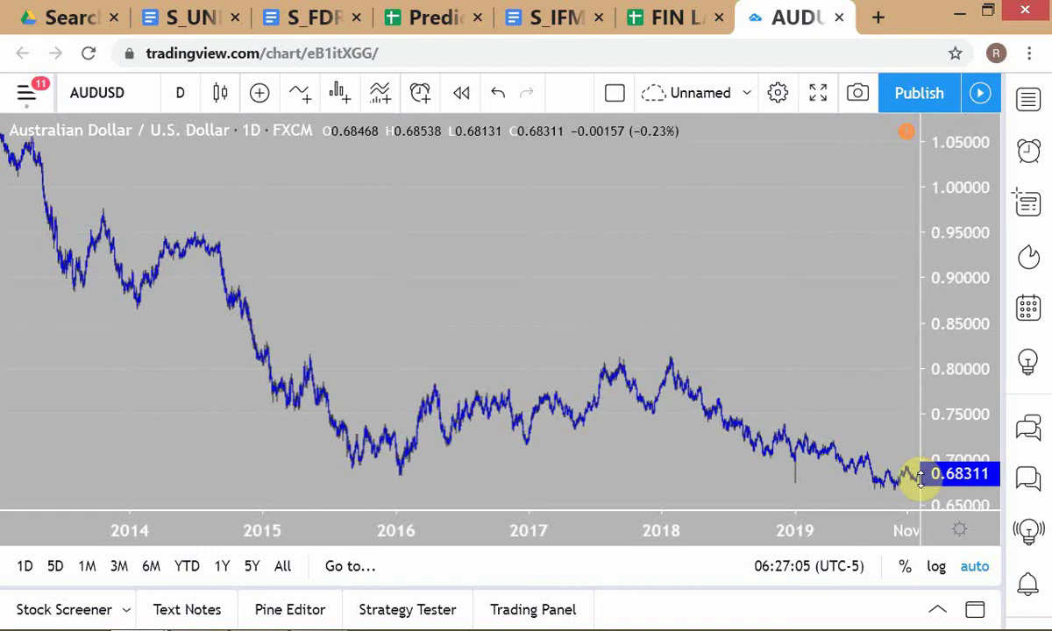
mouse_move(877, 624)
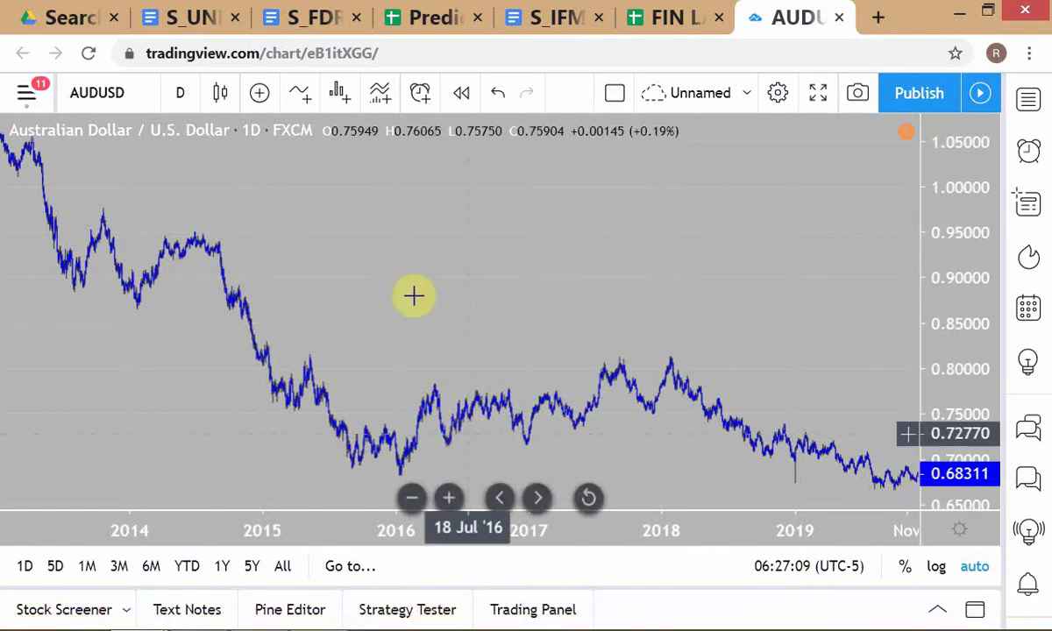
Step: Switch back to the Magma Resources starting balance sheet in Google Sheets to review its liabilities and net worth
key("alt+Tab")
key("alt+Tab")
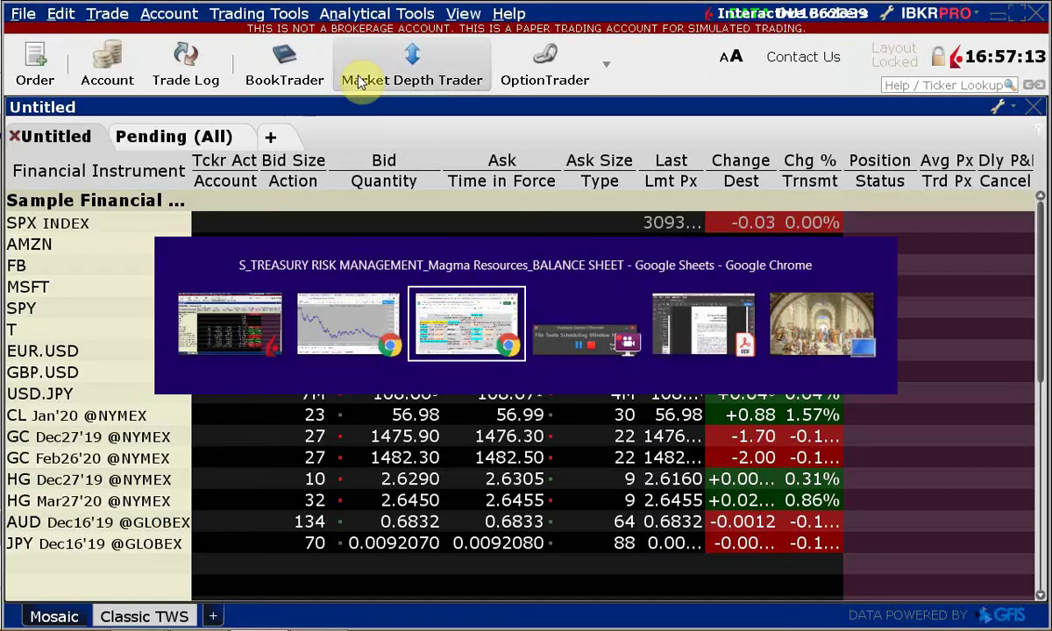
left_click(938, 531)
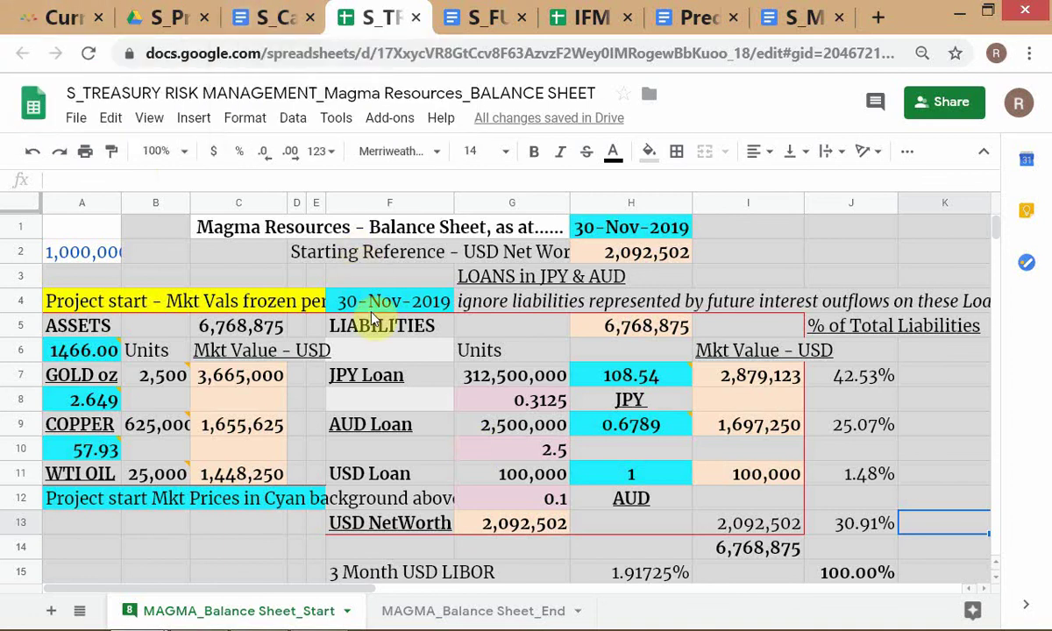
Step: View the AUDUSD price history on TradingView once more, and return to the futures quotes in the Interactive Brokers trading platform
key("alt+Tab")
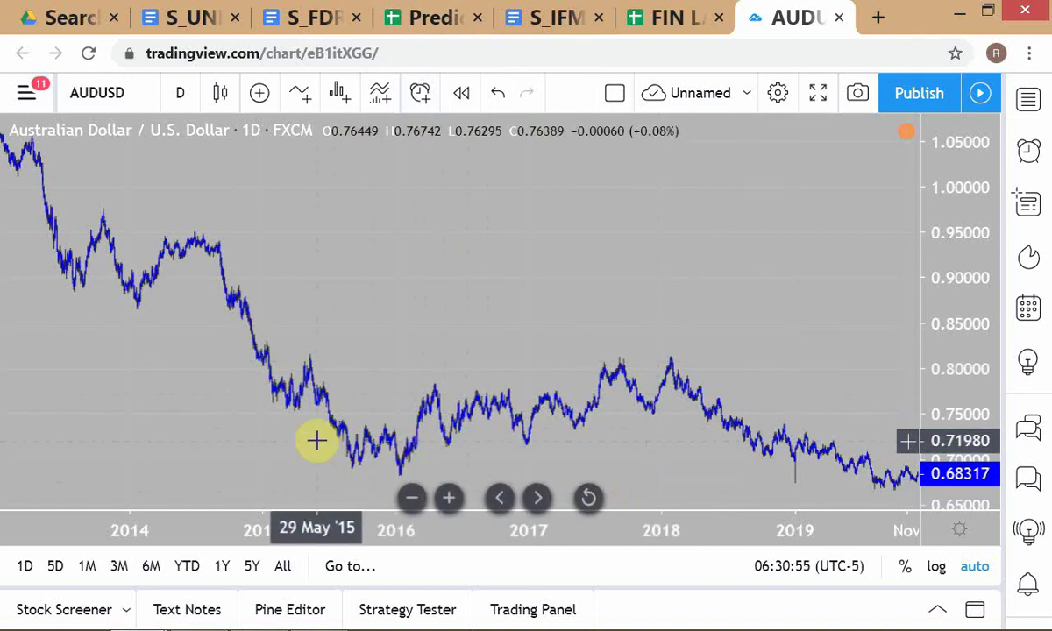
key("alt+Tab")
key("Tab")
key("alt+Tab")
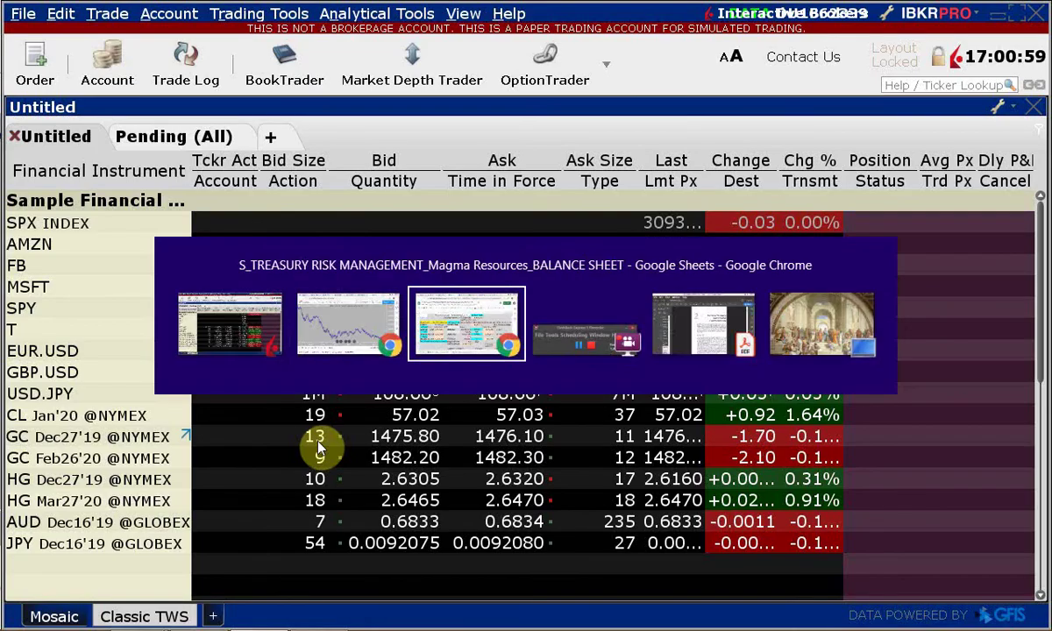
key("Tab")
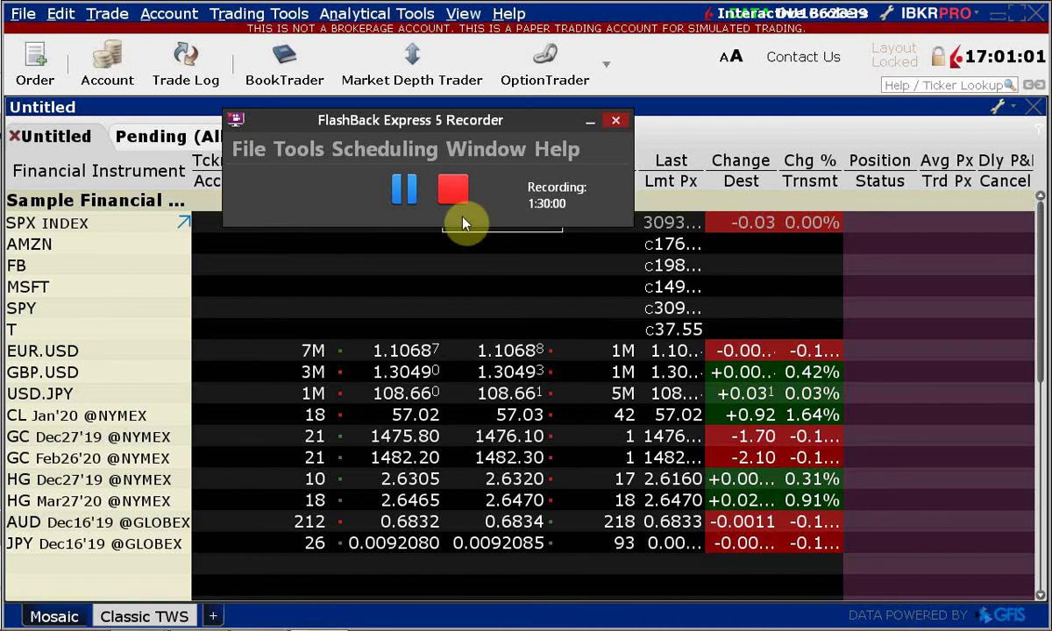